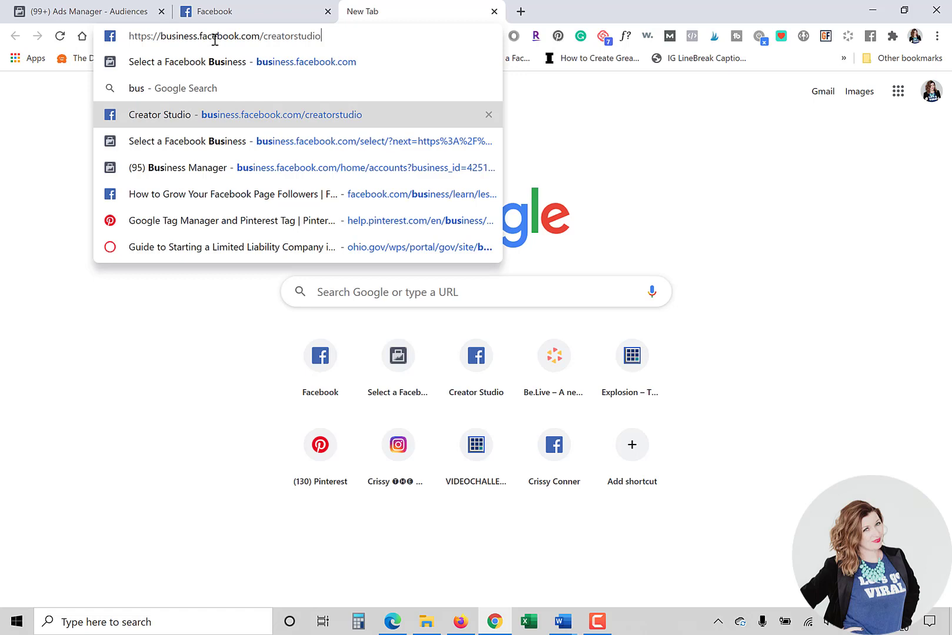
# Step: Open business.facebook.com/creatorstudio and limit the view to the creator's own Facebook Page
pyautogui.press('Return')
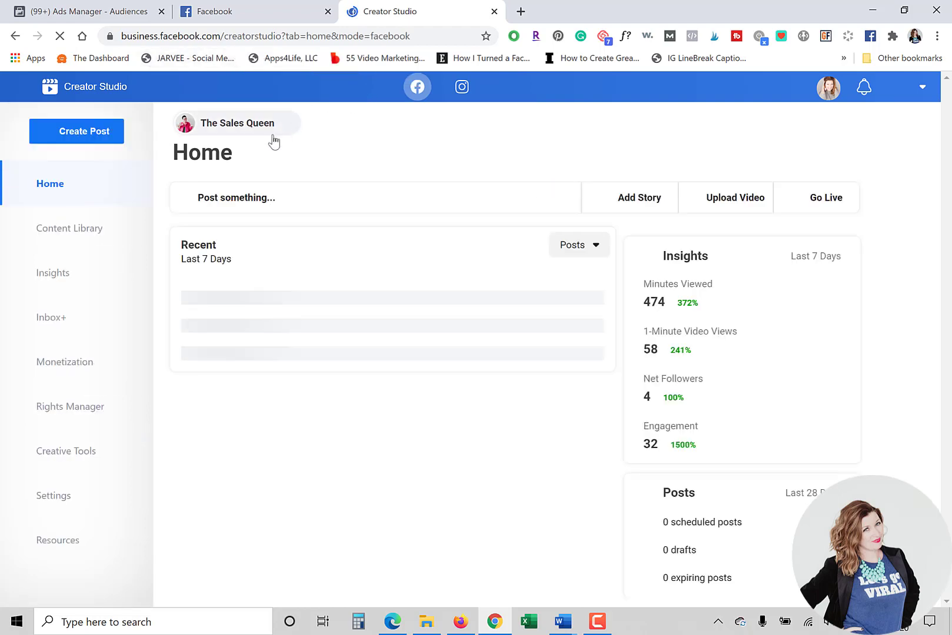
pyautogui.click(277, 130)
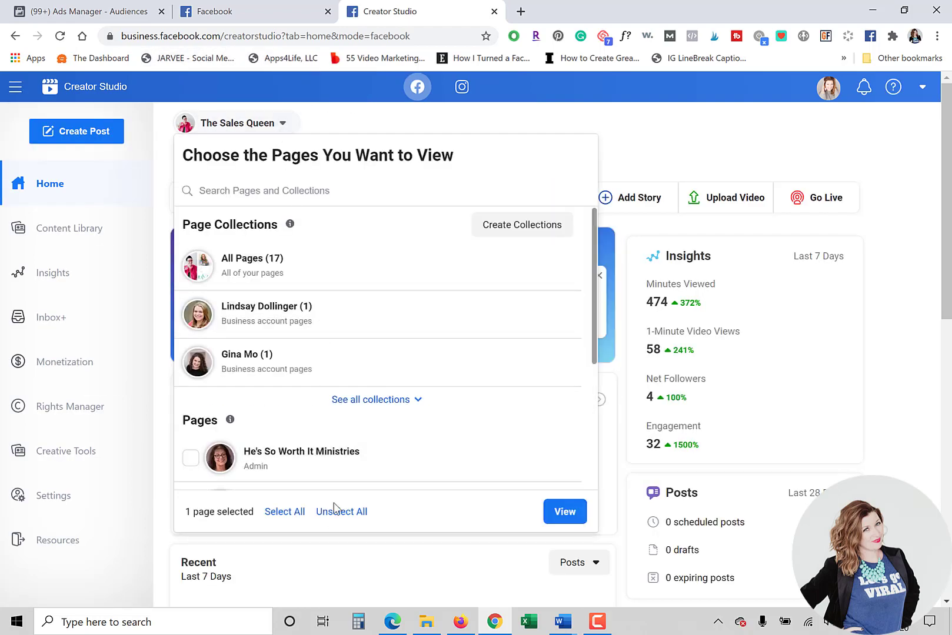
pyautogui.click(335, 511)
pyautogui.scroll(-6, 291, 397)
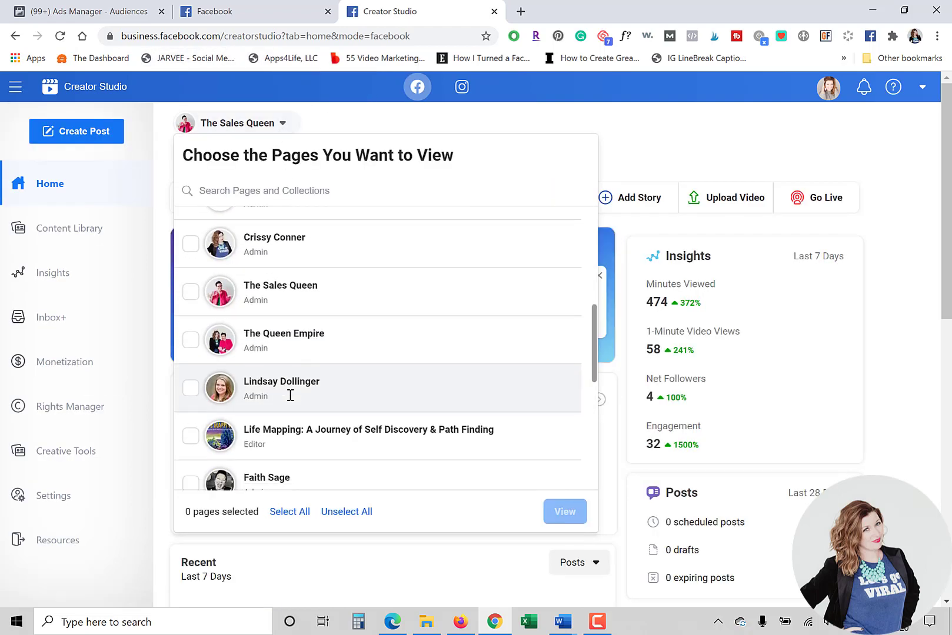
pyautogui.scroll(3, 291, 397)
pyautogui.click(300, 344)
pyautogui.click(566, 514)
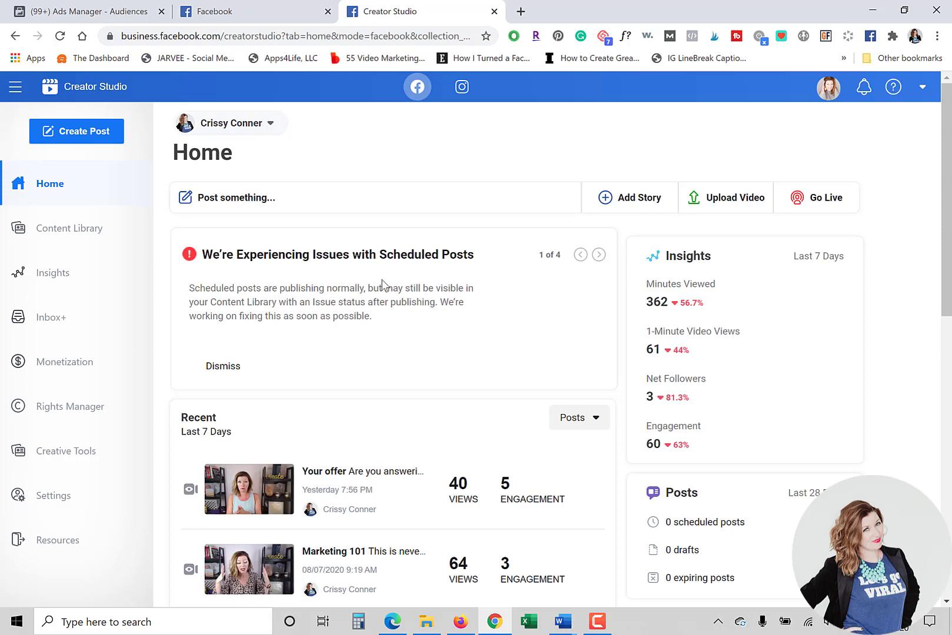
# Step: Browse through the announcement cards on the Creator Studio Home page
pyautogui.click(599, 256)
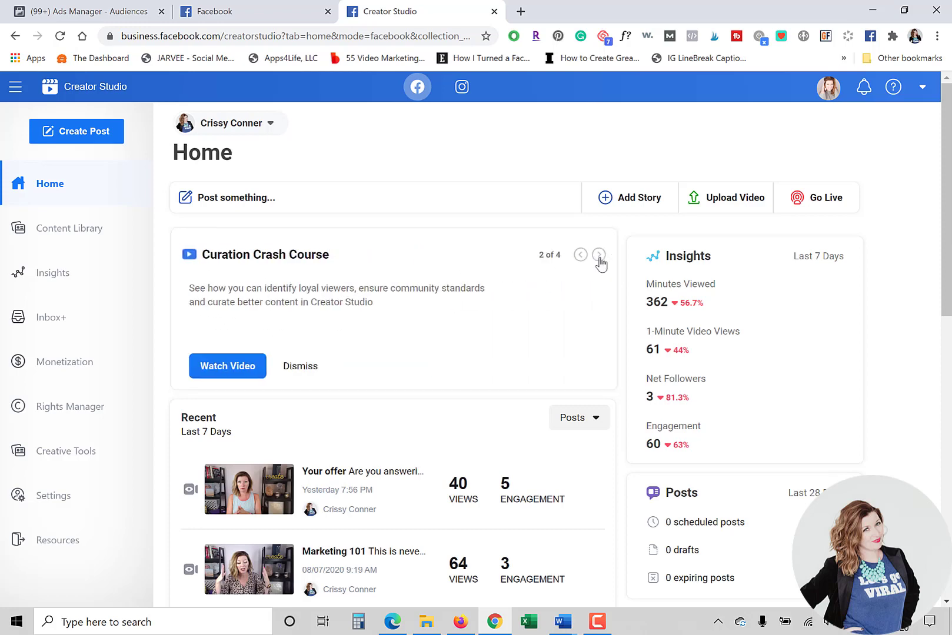
pyautogui.click(599, 255)
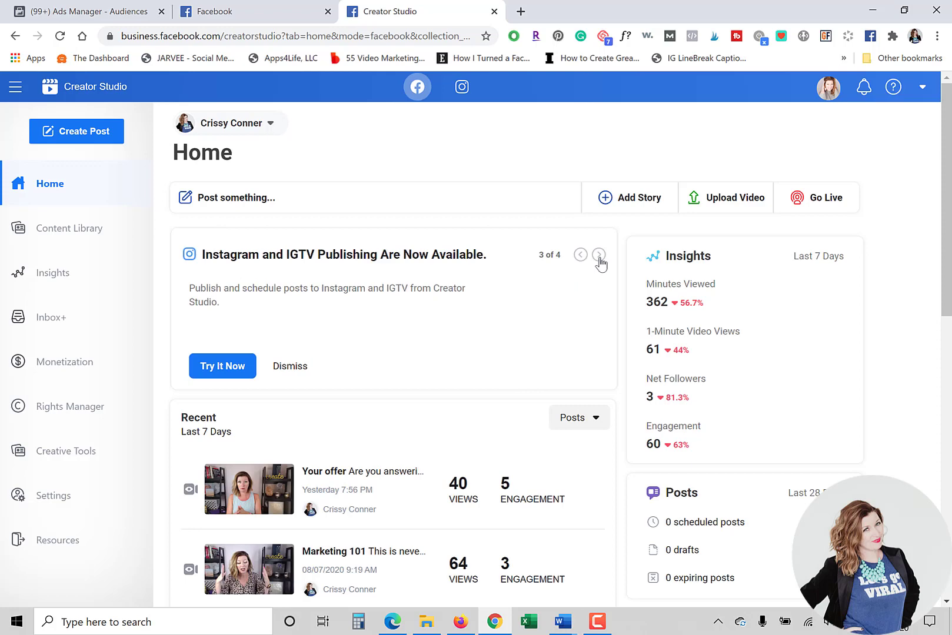
pyautogui.click(599, 255)
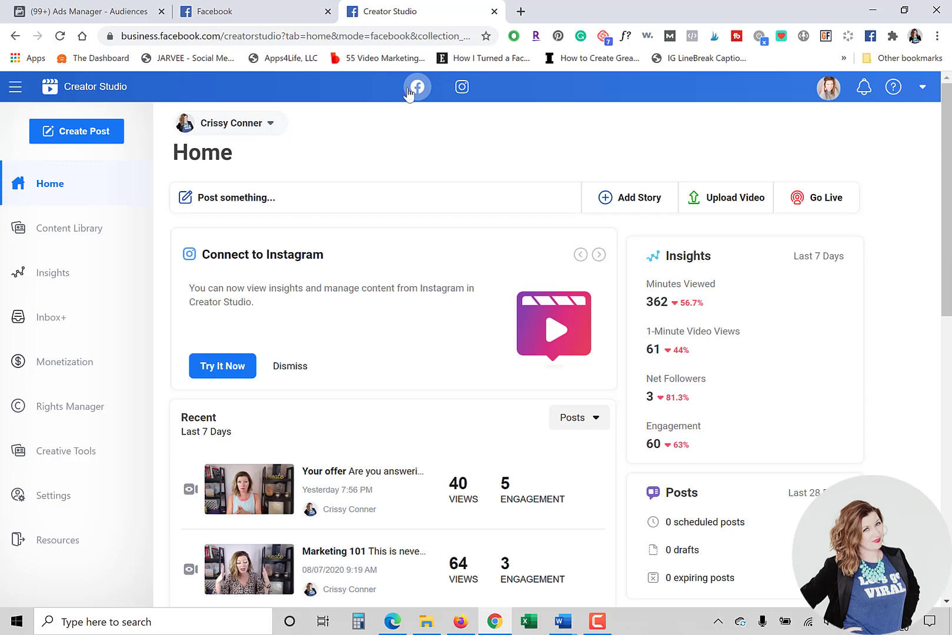
# Step: Show only the creator's own profile in the Instagram section and start a new Instagram Feed post
pyautogui.click(462, 87)
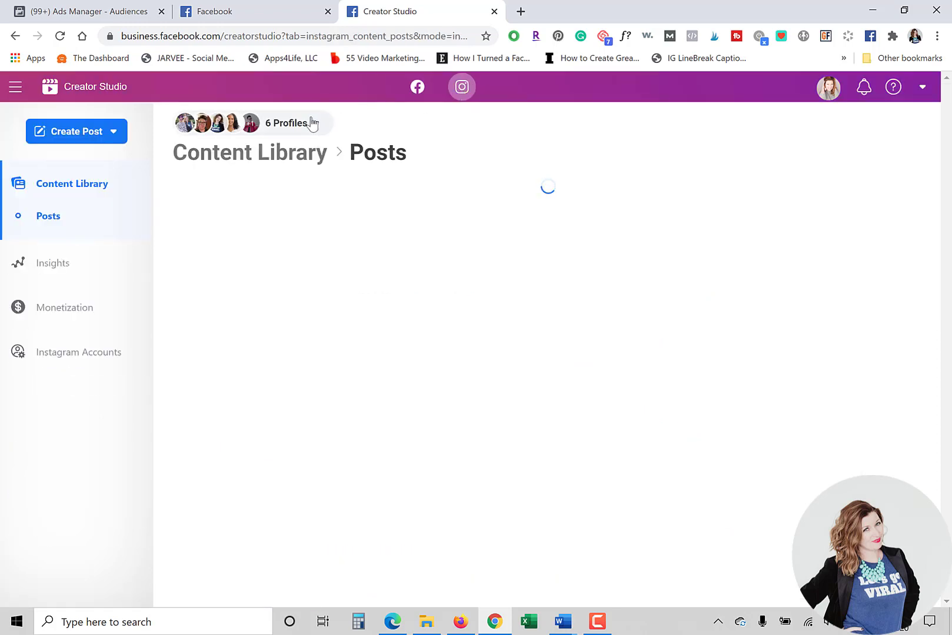
pyautogui.click(313, 123)
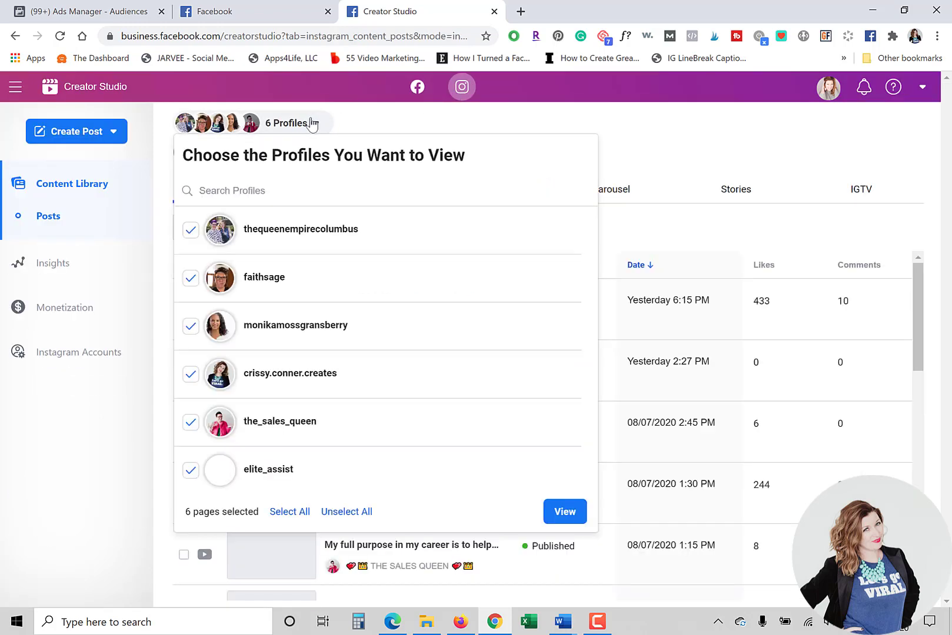
pyautogui.click(344, 512)
pyautogui.click(312, 392)
pyautogui.click(564, 512)
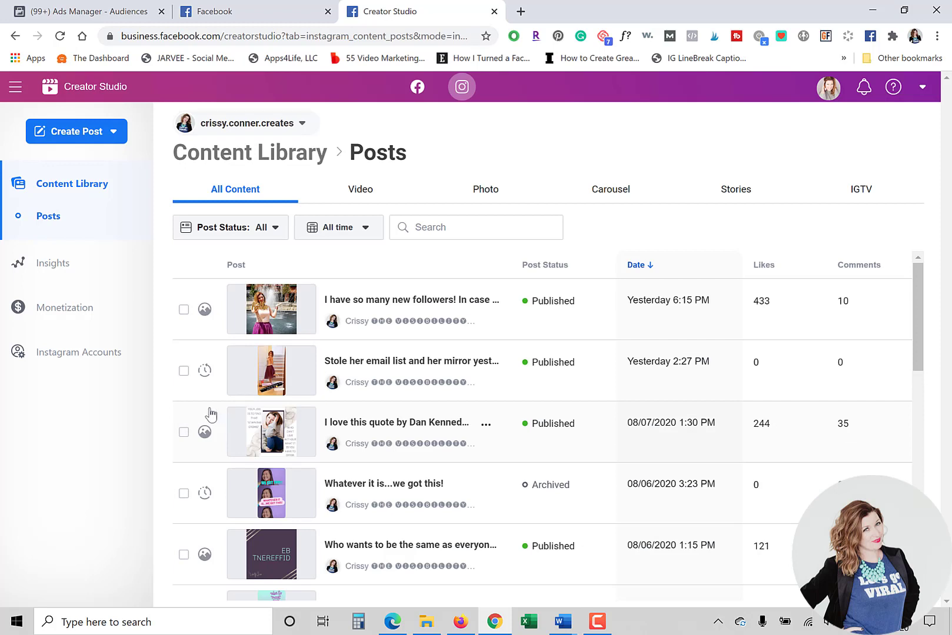
pyautogui.click(103, 136)
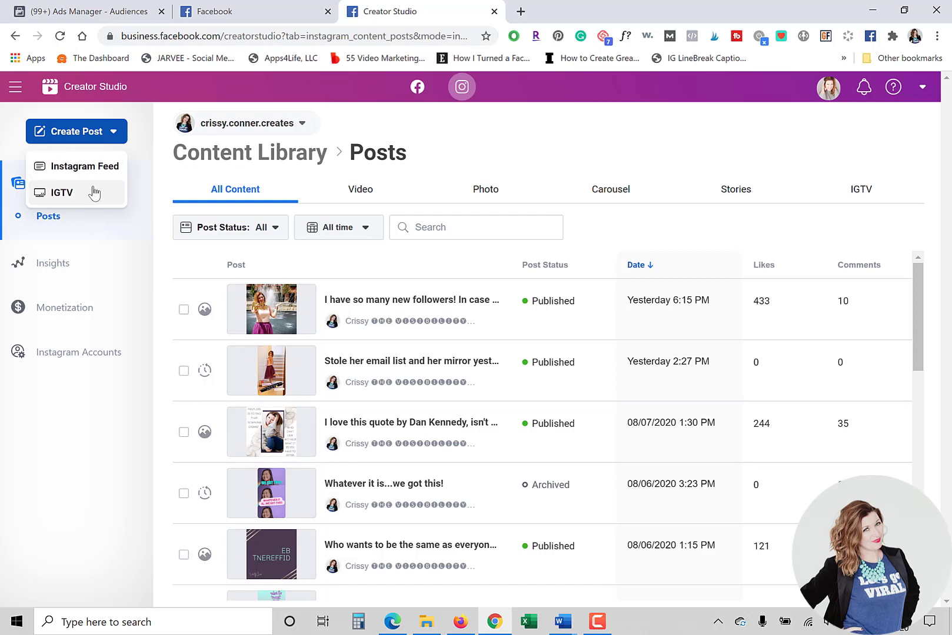
pyautogui.click(98, 169)
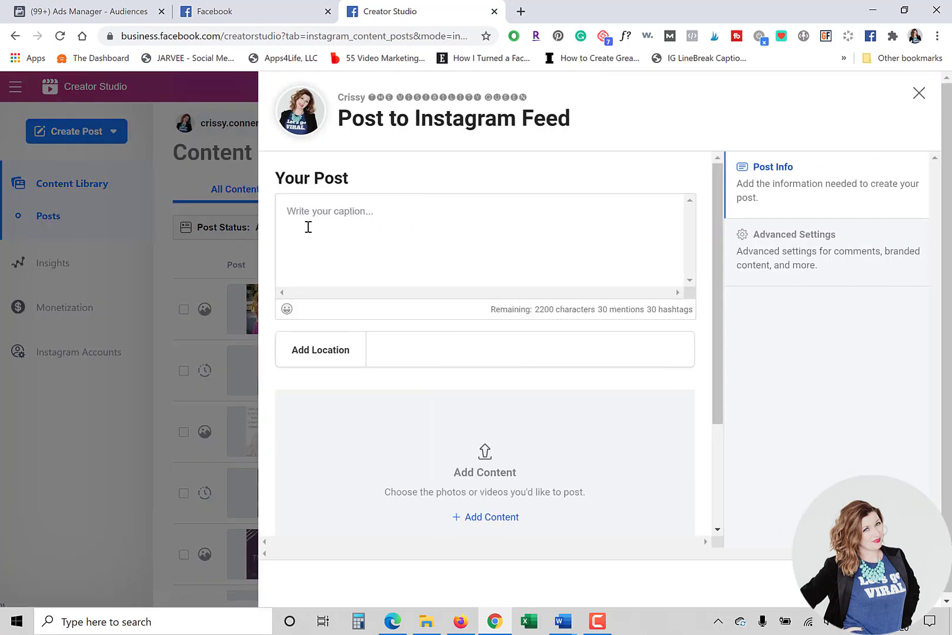
# Step: Upload the photo 20200808_174257 from Downloads to the post
pyautogui.click(492, 520)
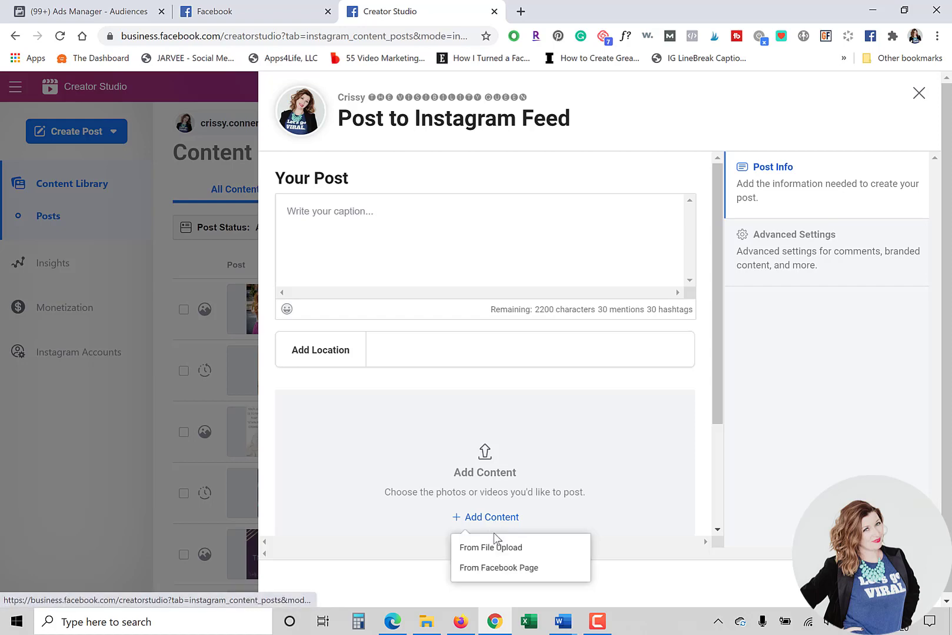
pyautogui.click(492, 549)
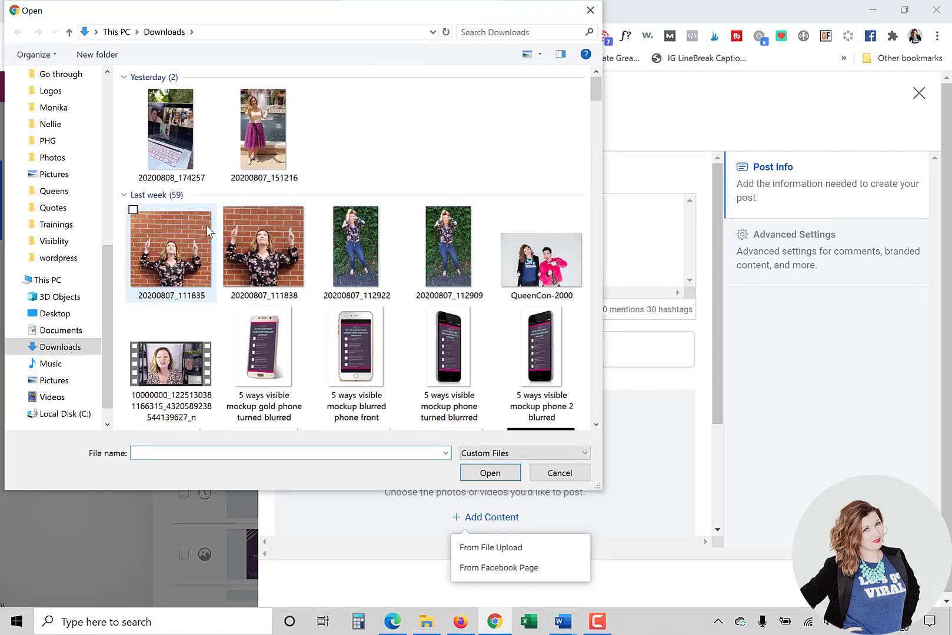
pyautogui.click(170, 130)
pyautogui.click(487, 477)
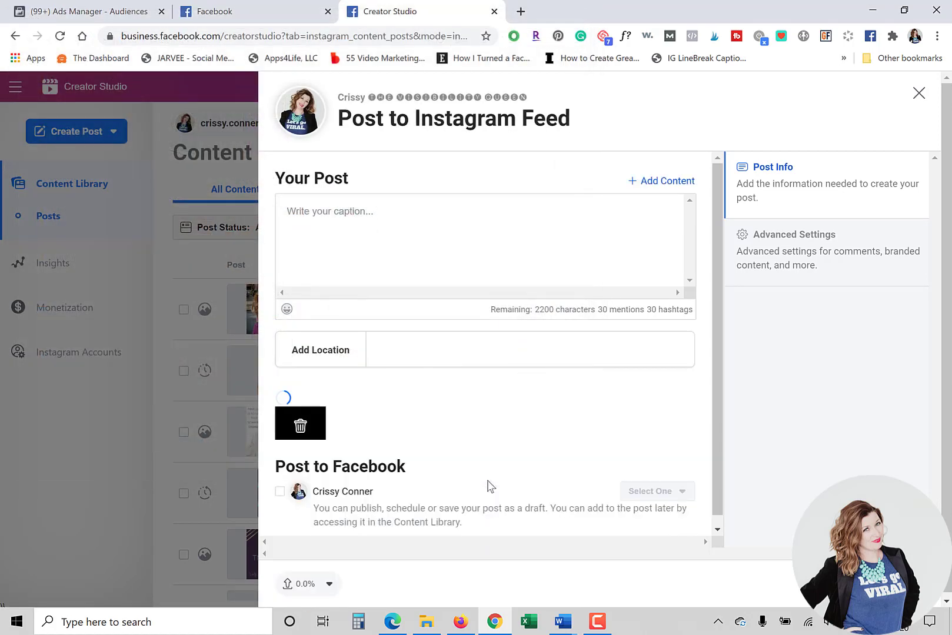
# Step: Check the crop of the uploaded laptop photo and delete the photo from the post
pyautogui.scroll(-3, 452, 397)
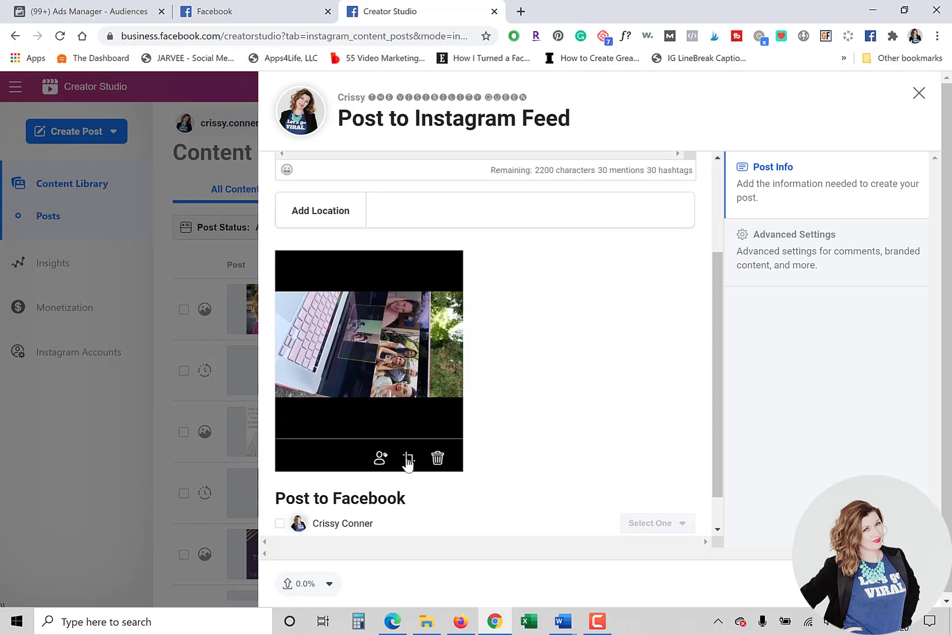
pyautogui.click(407, 459)
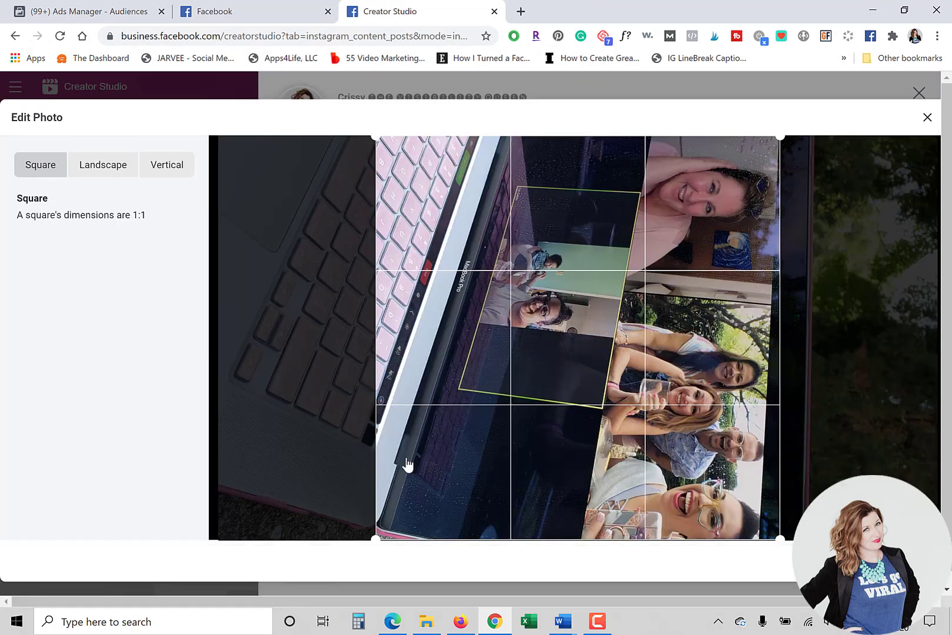
pyautogui.click(784, 555)
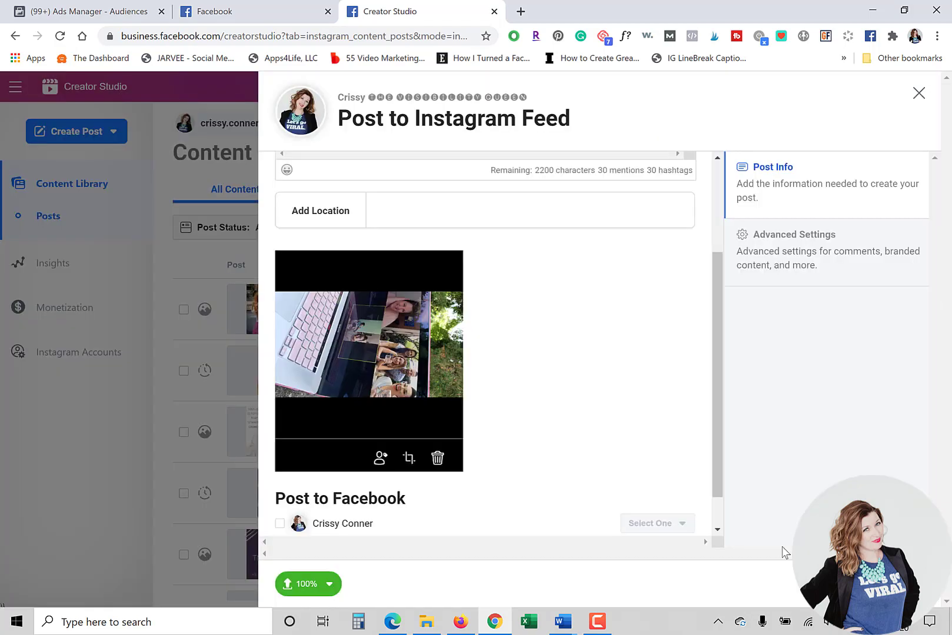
pyautogui.click(438, 459)
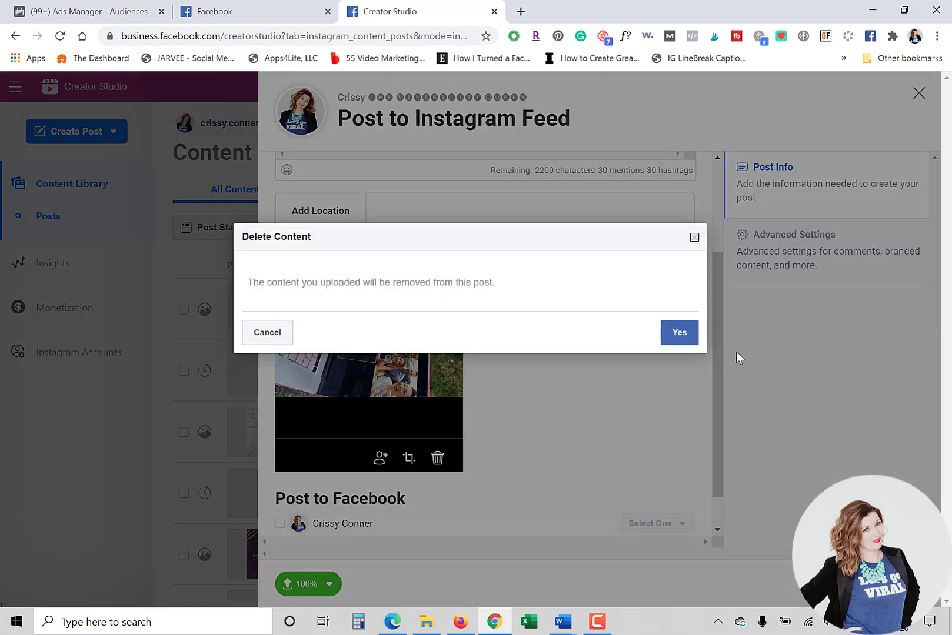
pyautogui.click(678, 333)
# Step: Upload the photo 20200807_111835 from Downloads to the post
pyautogui.click(477, 379)
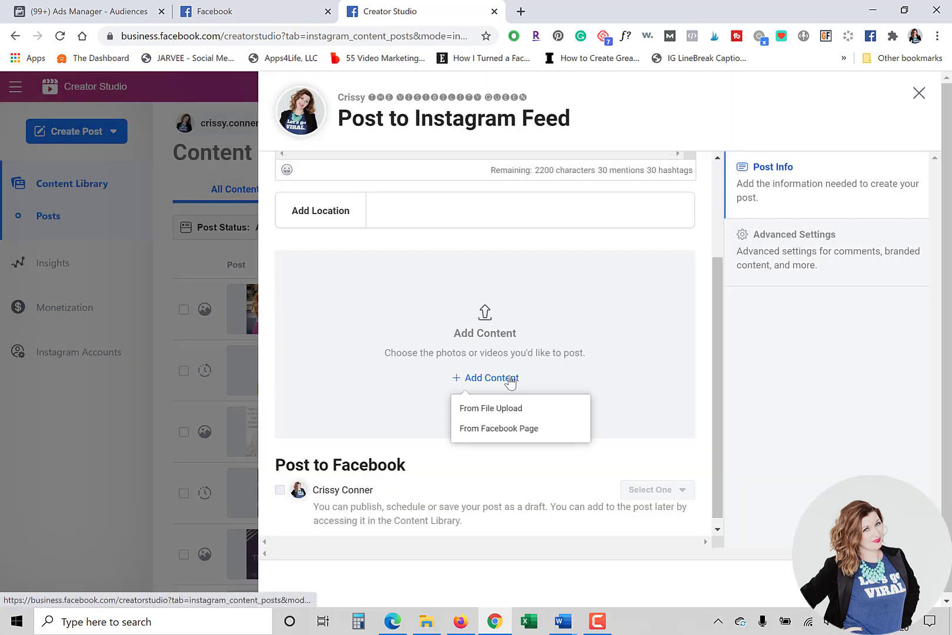
pyautogui.click(493, 410)
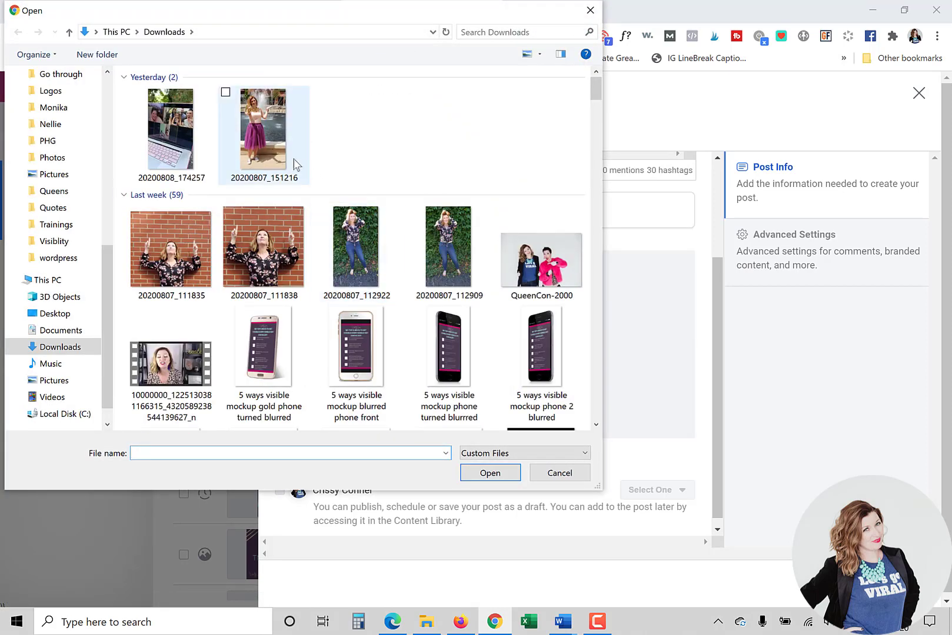
pyautogui.click(273, 149)
pyautogui.click(170, 247)
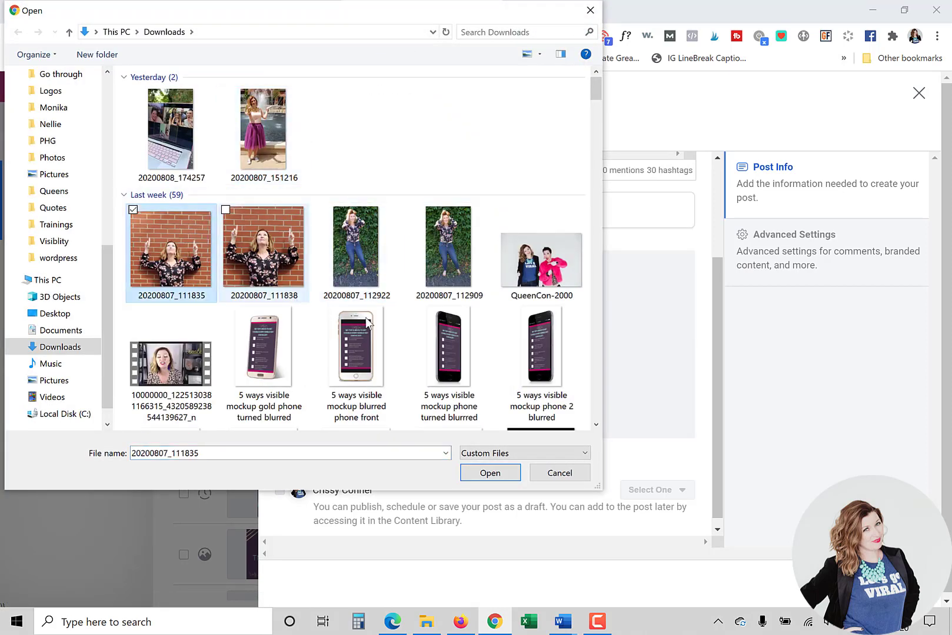
pyautogui.click(498, 478)
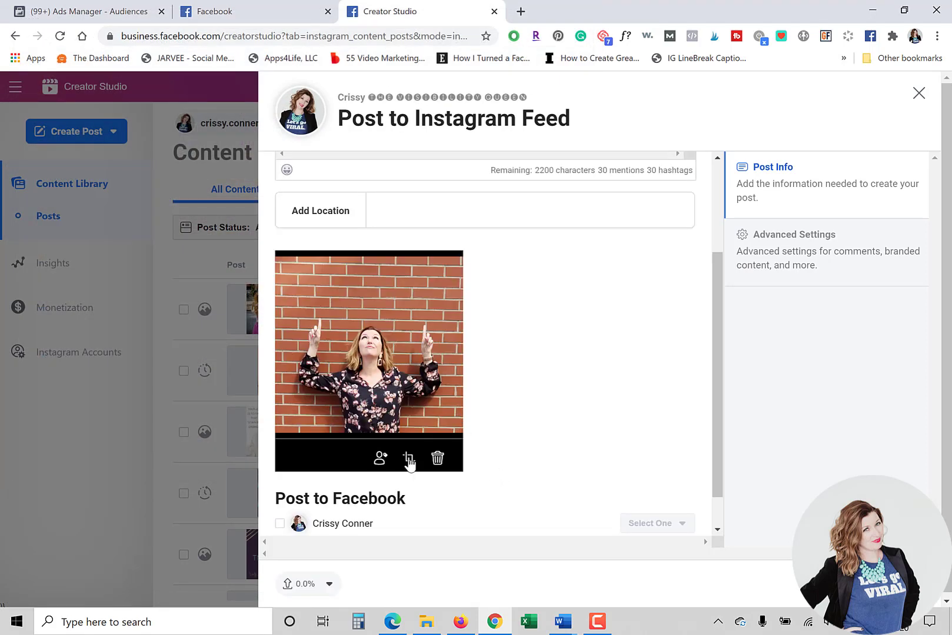
# Step: Crop the brick-wall photo to a square and save the crop
pyautogui.click(409, 462)
pyautogui.moveTo(544, 418)
pyautogui.mouseDown()
pyautogui.moveTo(535, 420)
pyautogui.moveTo(572, 421)
pyautogui.moveTo(549, 428)
pyautogui.mouseUp()
pyautogui.click(903, 561)
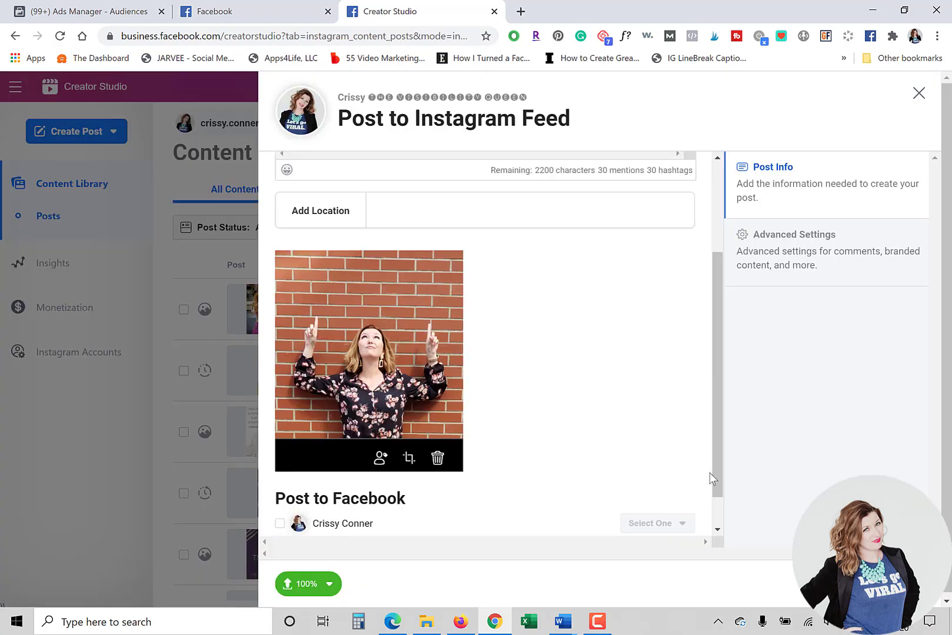
# Step: Write the caption "type your entire caption right here." and add #hashtags a few lines below it
pyautogui.scroll(3, 508, 344)
pyautogui.click(381, 208)
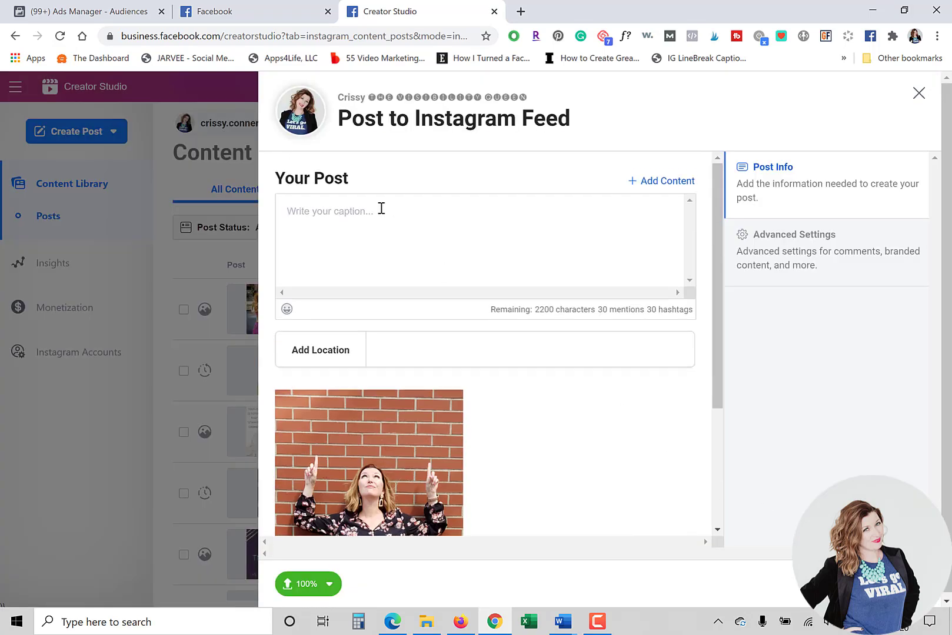
pyautogui.write('type your entire caption right here.')
pyautogui.press('Return')
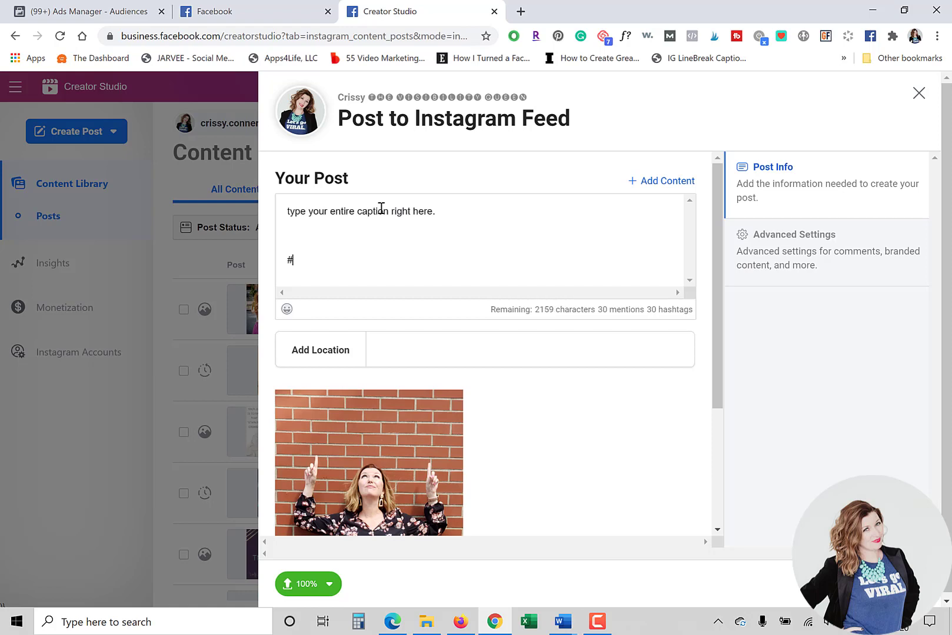
pyautogui.write('#hashtags')
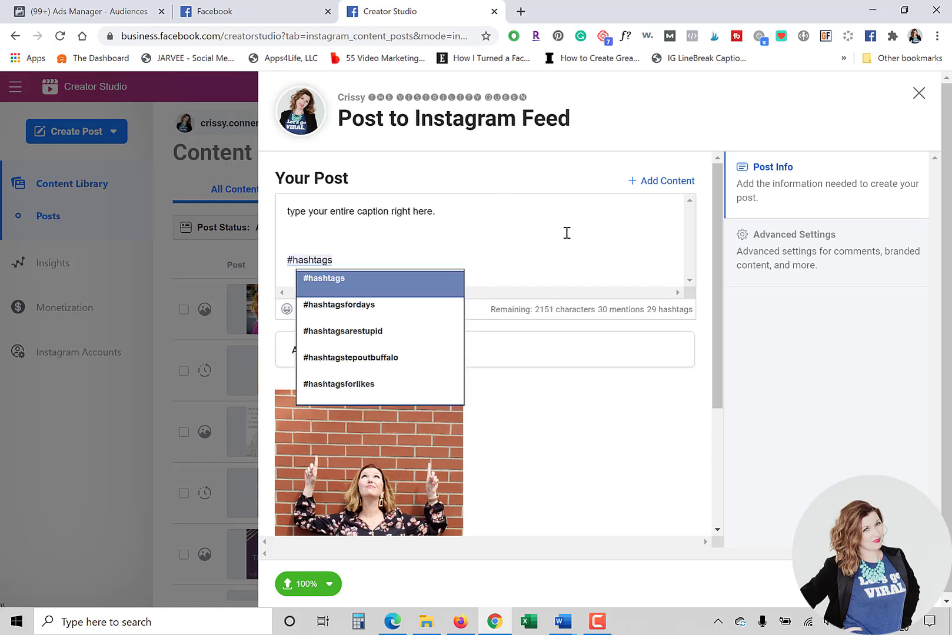
pyautogui.click(410, 285)
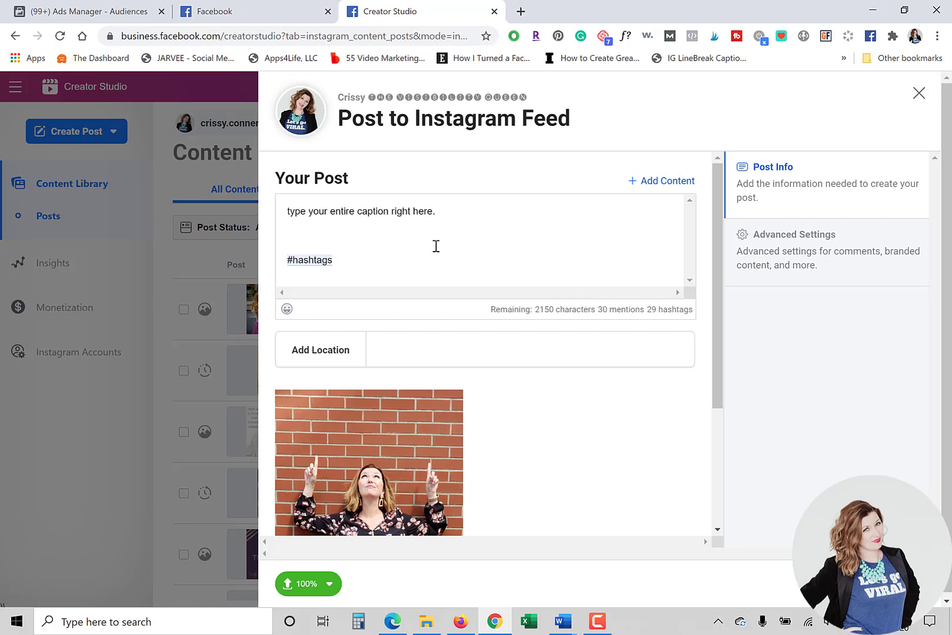
# Step: Add the hashtags #hashtagsfordays and #creatorstudio after #hashtags in the caption
pyautogui.scroll(-3, 467, 262)
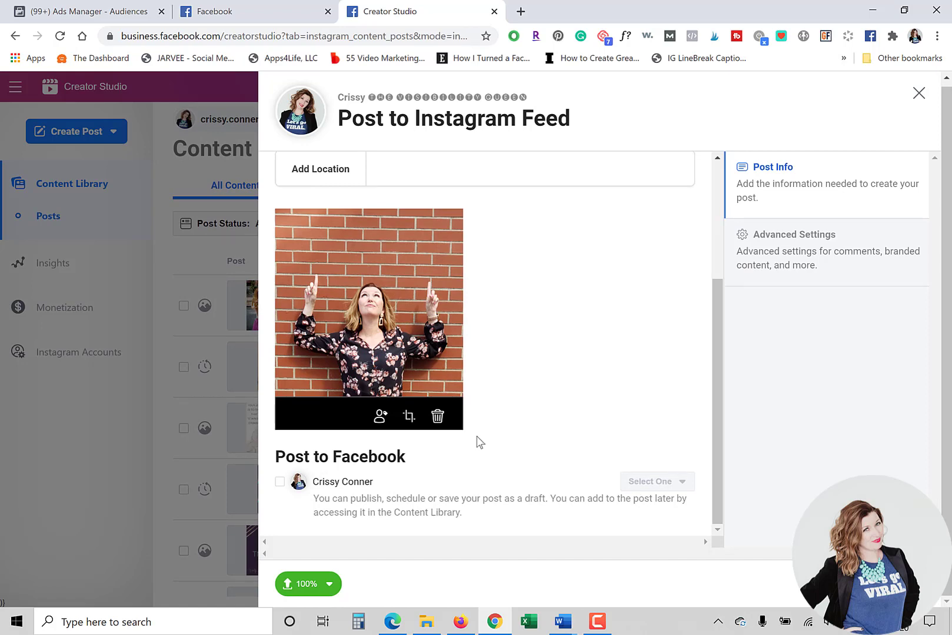
pyautogui.scroll(3, 480, 443)
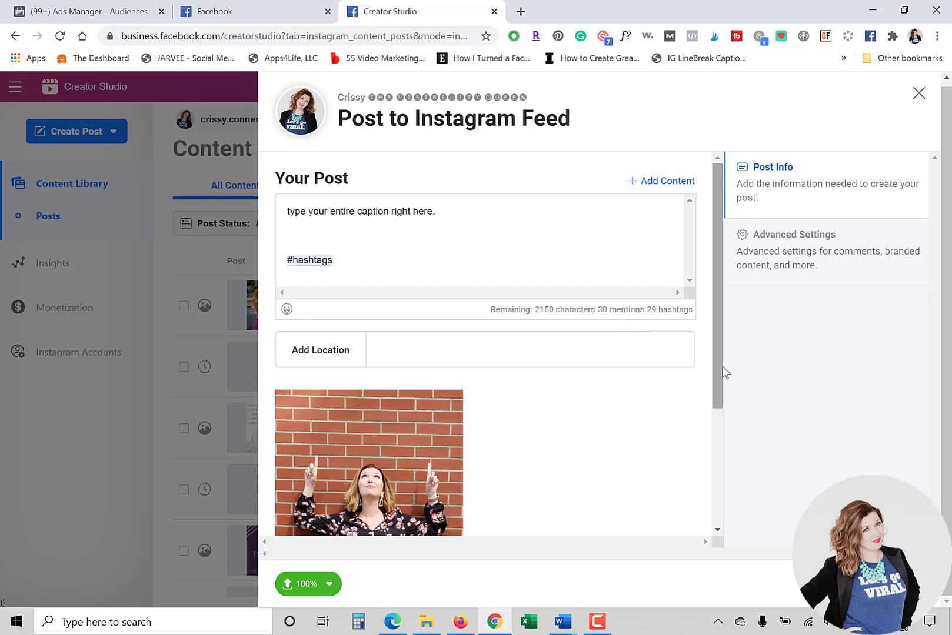
pyautogui.click(393, 265)
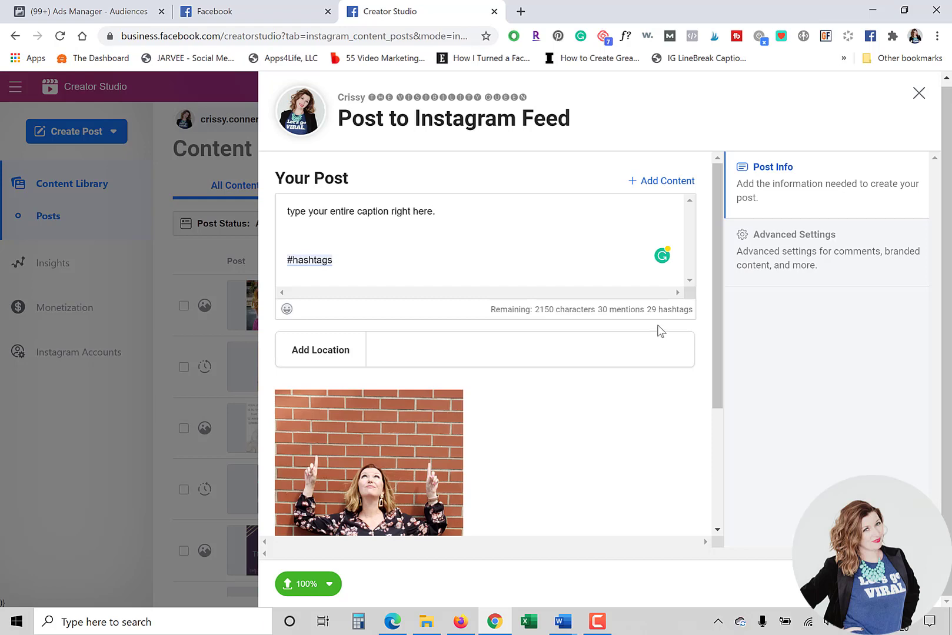
pyautogui.click(442, 266)
pyautogui.write('#hash')
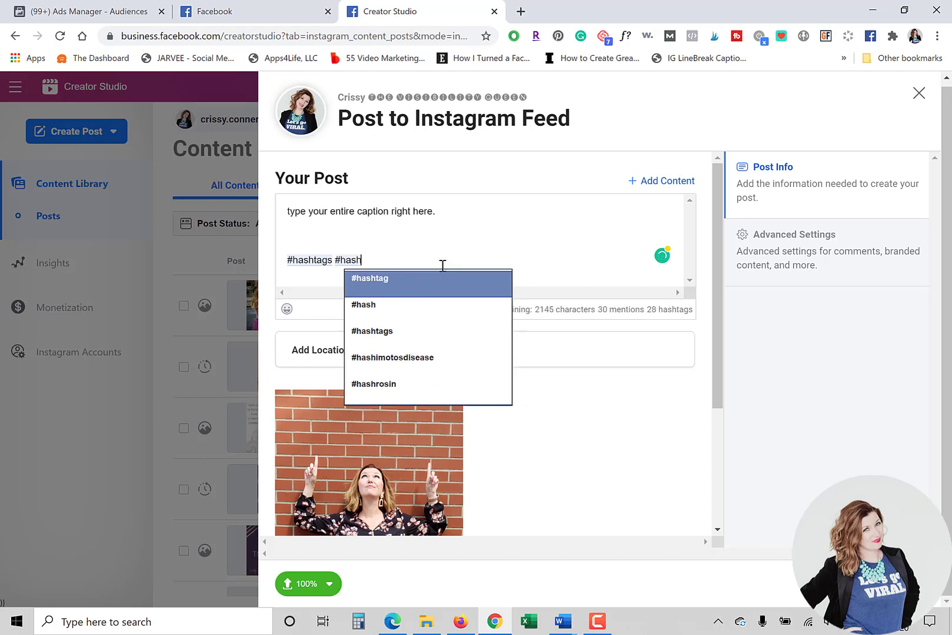
pyautogui.write('ta')
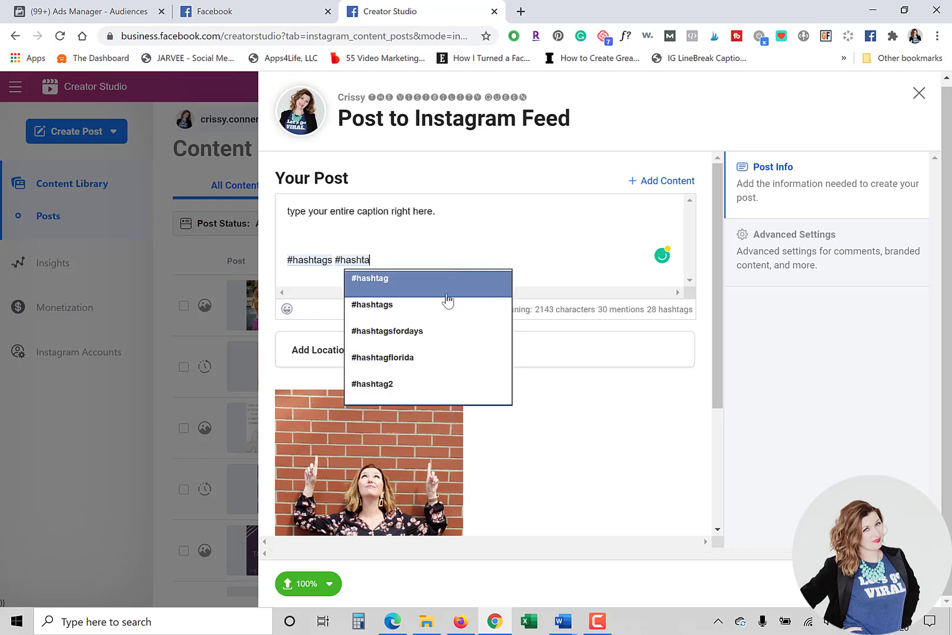
pyautogui.click(450, 347)
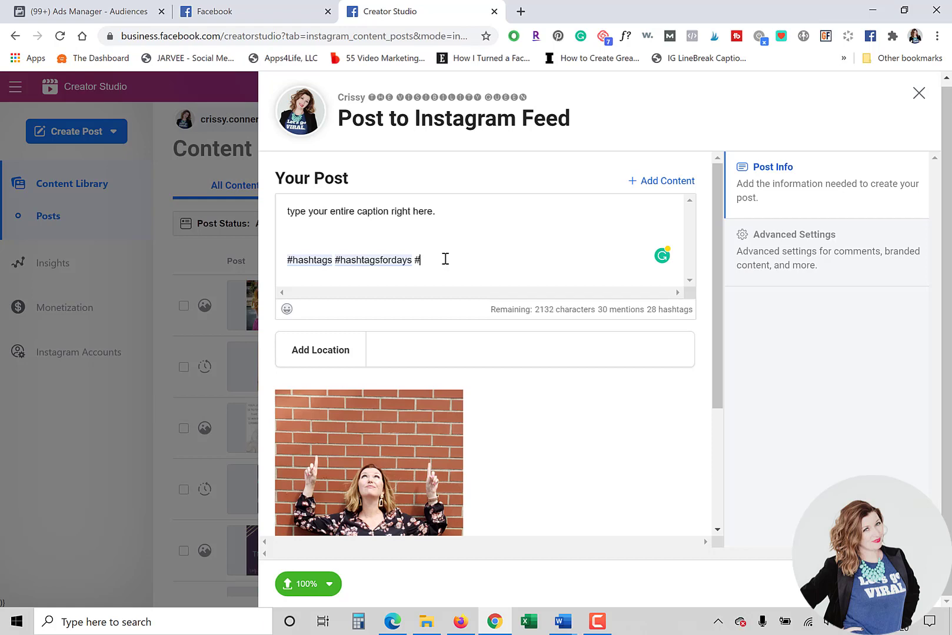
pyautogui.write('#creatorstudio')
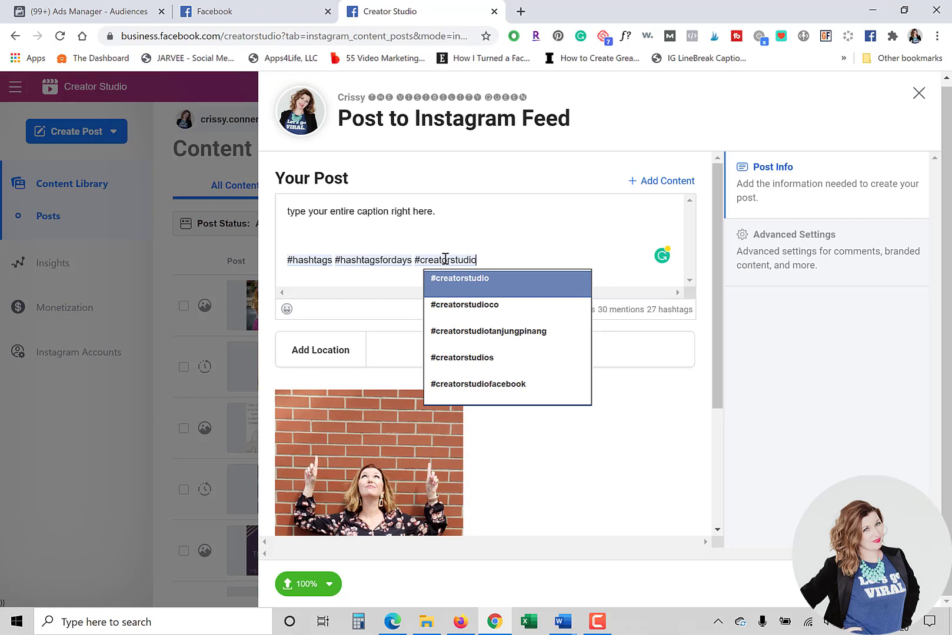
# Step: Complete the third hashtag as the suggested #creatorstudios and add the suggested #creatorsofinstagram after it
pyautogui.click(464, 358)
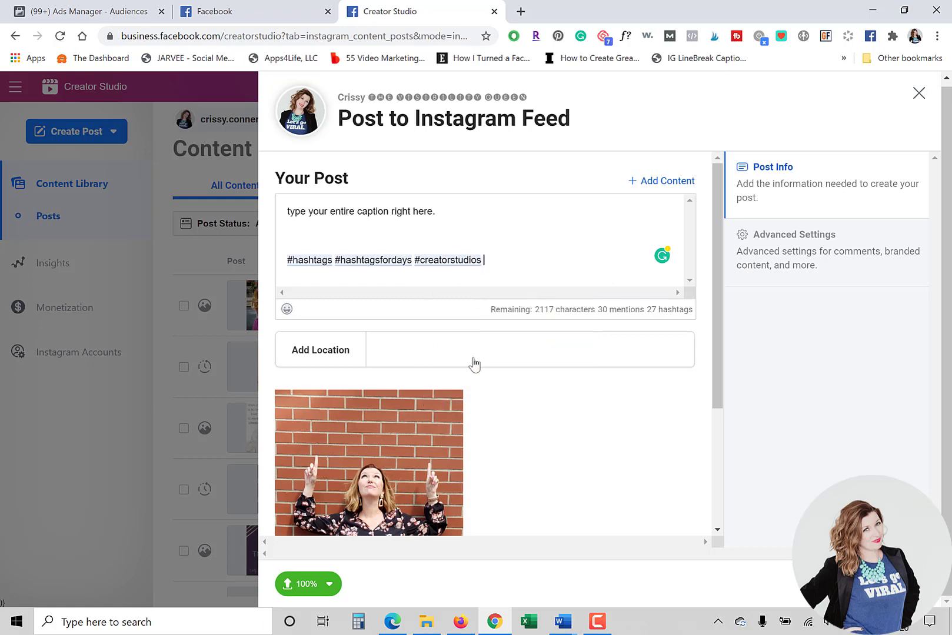
pyautogui.write('#creator')
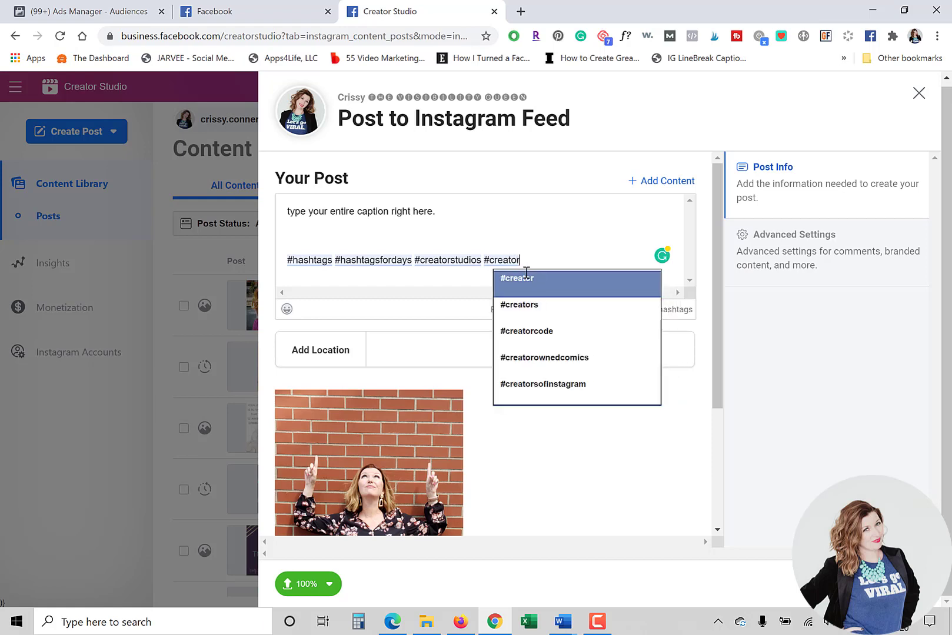
pyautogui.click(549, 386)
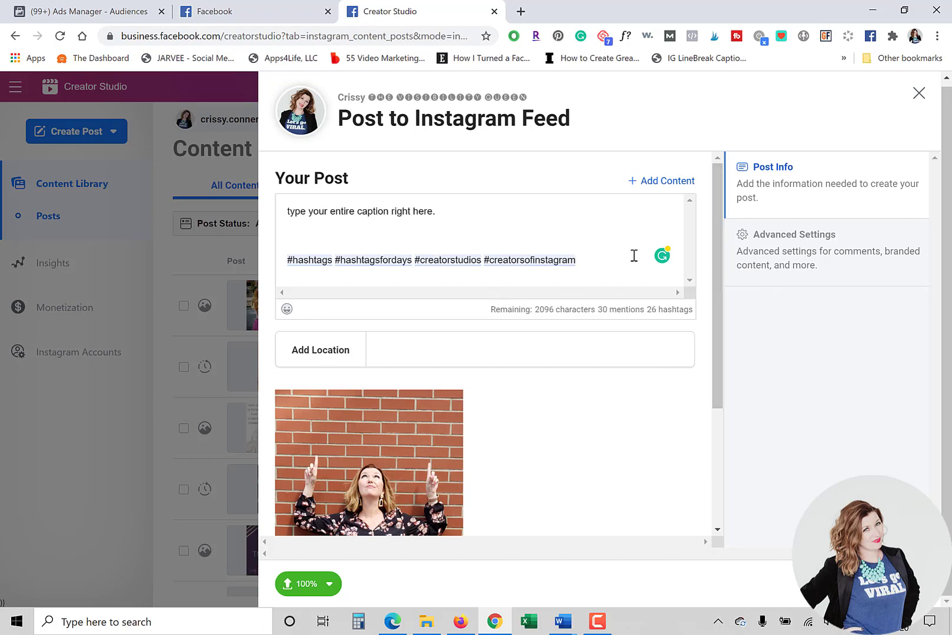
# Step: Review the post's advanced settings for commenting, branded content and alt text, and return to the post information
pyautogui.click(834, 251)
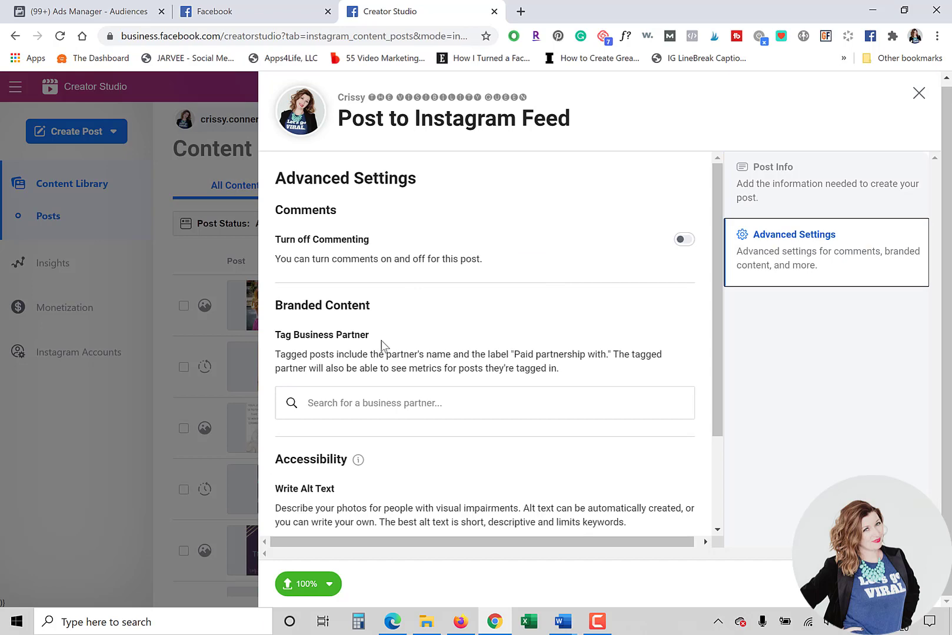
pyautogui.scroll(-2, 402, 360)
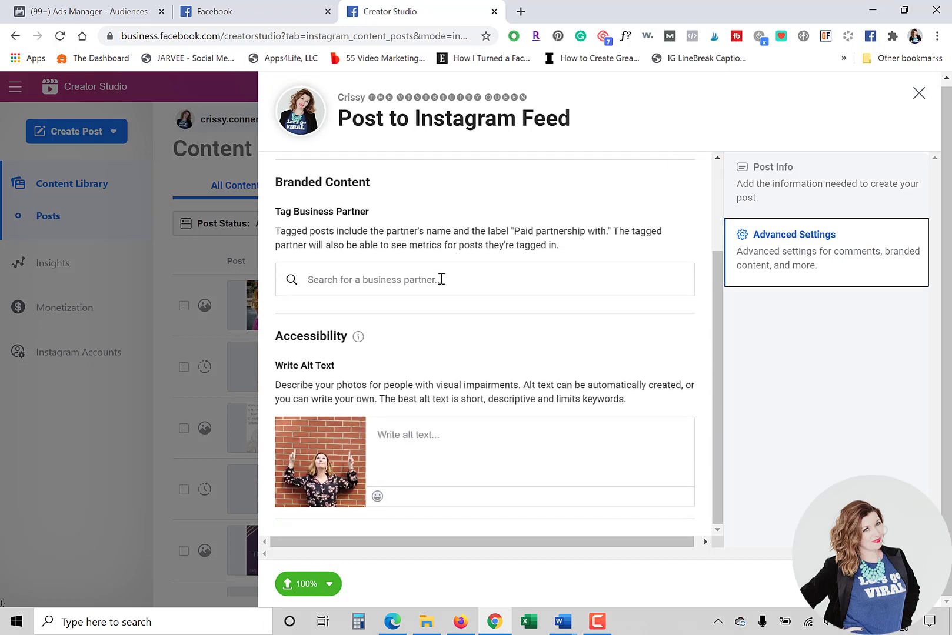
pyautogui.click(400, 436)
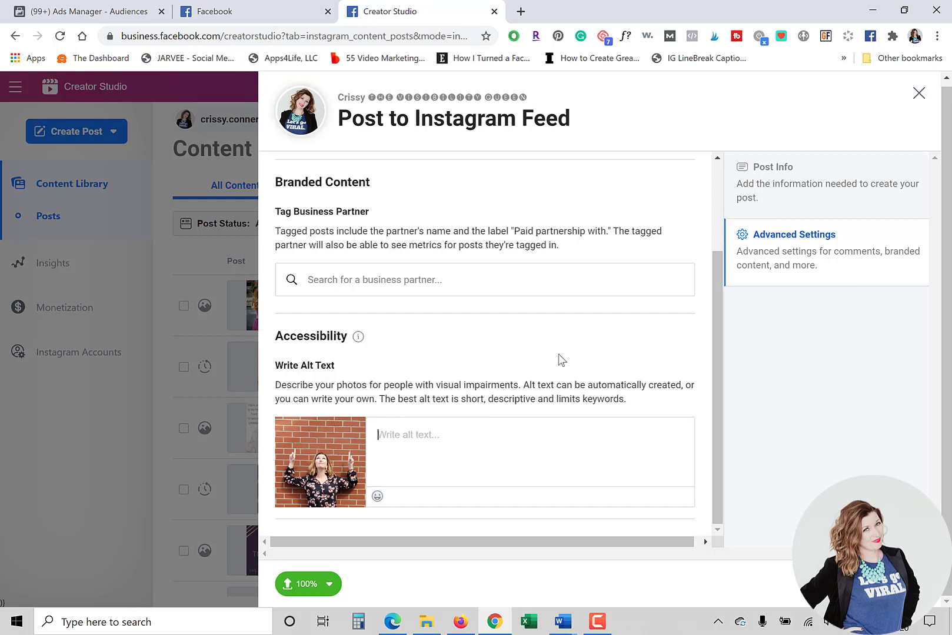
pyautogui.scroll(2, 560, 359)
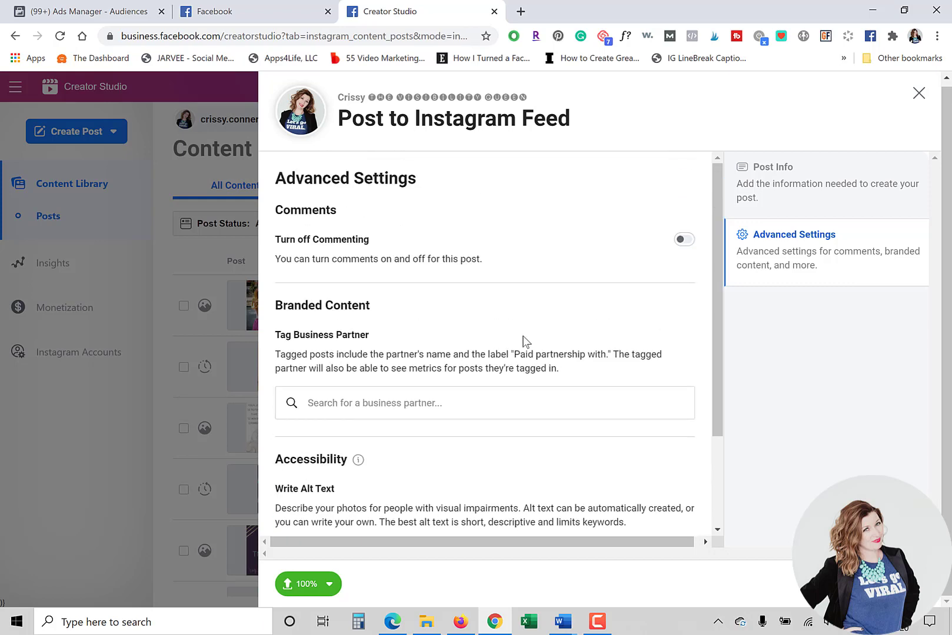
pyautogui.click(785, 185)
pyautogui.scroll(-2, 588, 335)
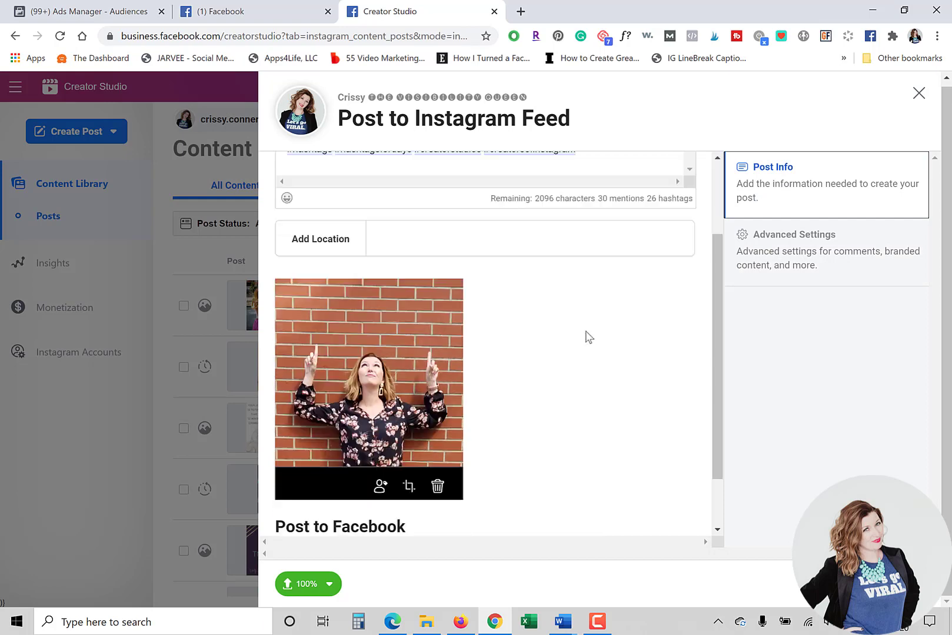
pyautogui.scroll(3, 588, 342)
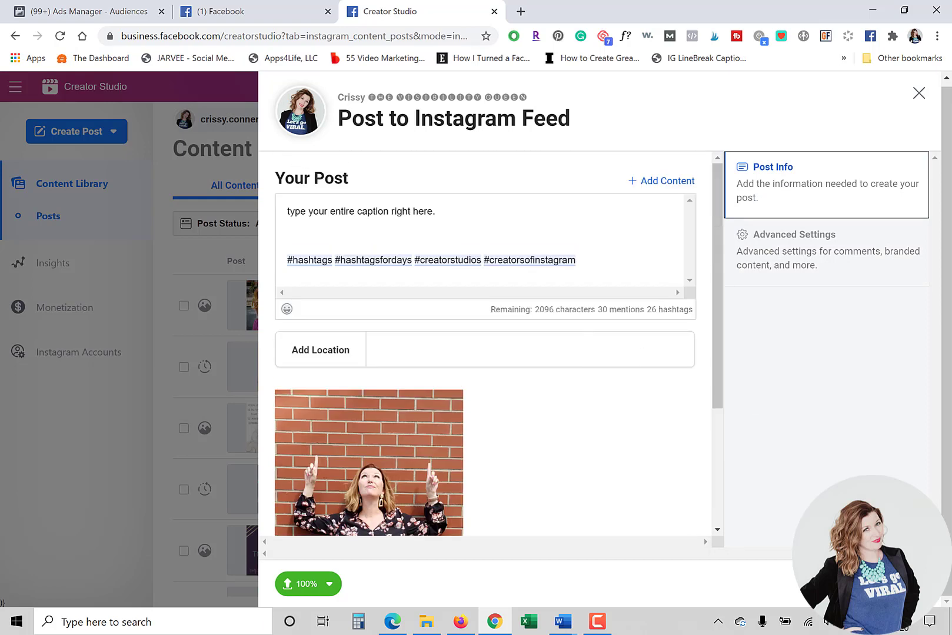
# Step: Choose Schedule as the post's publishing option and look at the calendar for picking the publish date
pyautogui.click(913, 584)
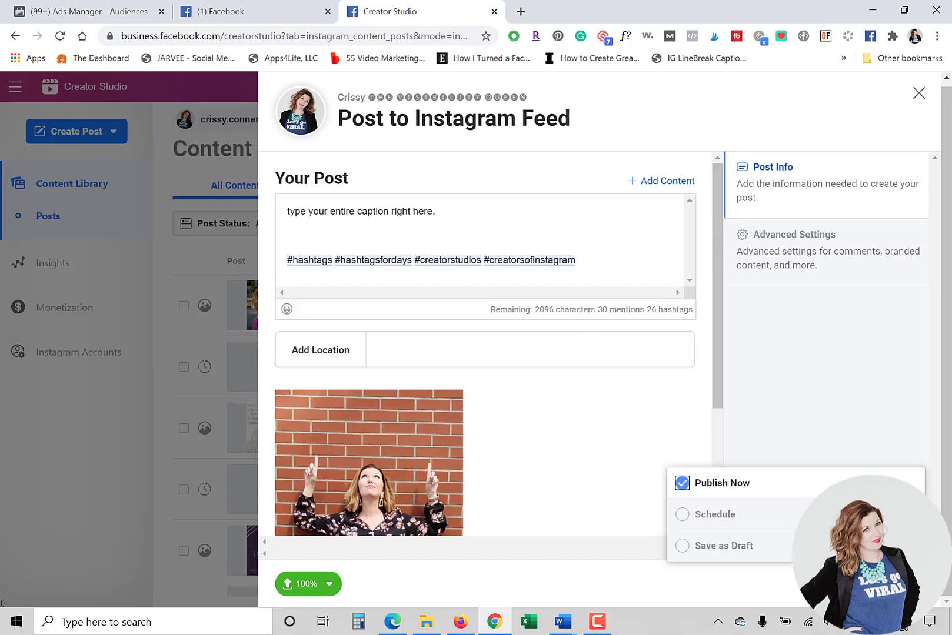
pyautogui.click(742, 520)
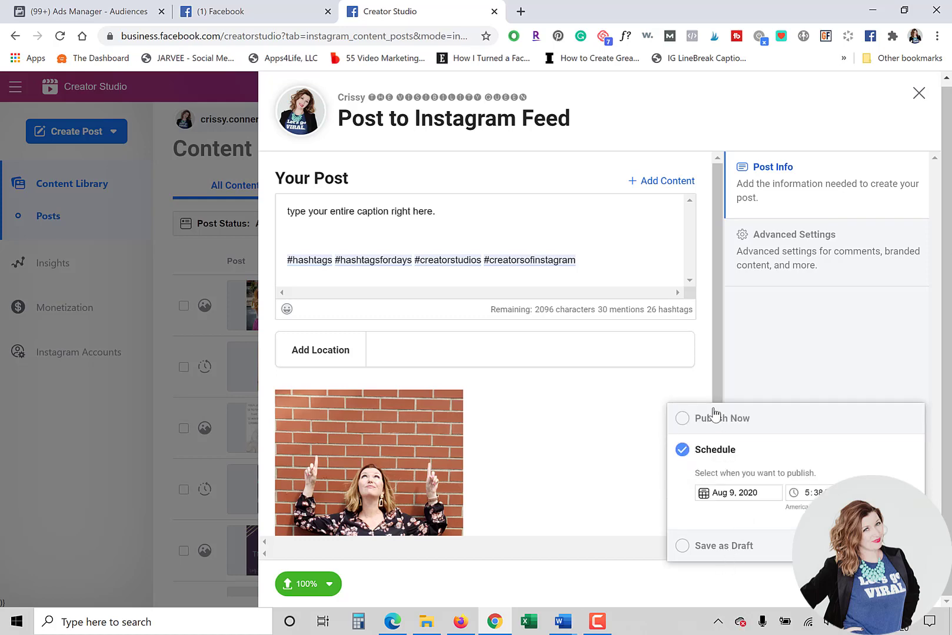
pyautogui.click(745, 494)
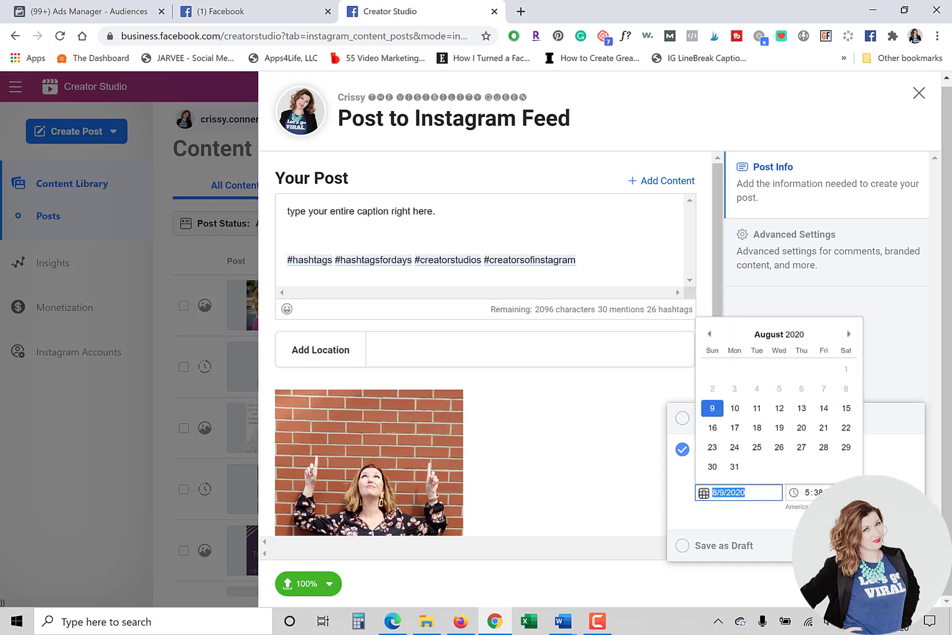
pyautogui.click(914, 337)
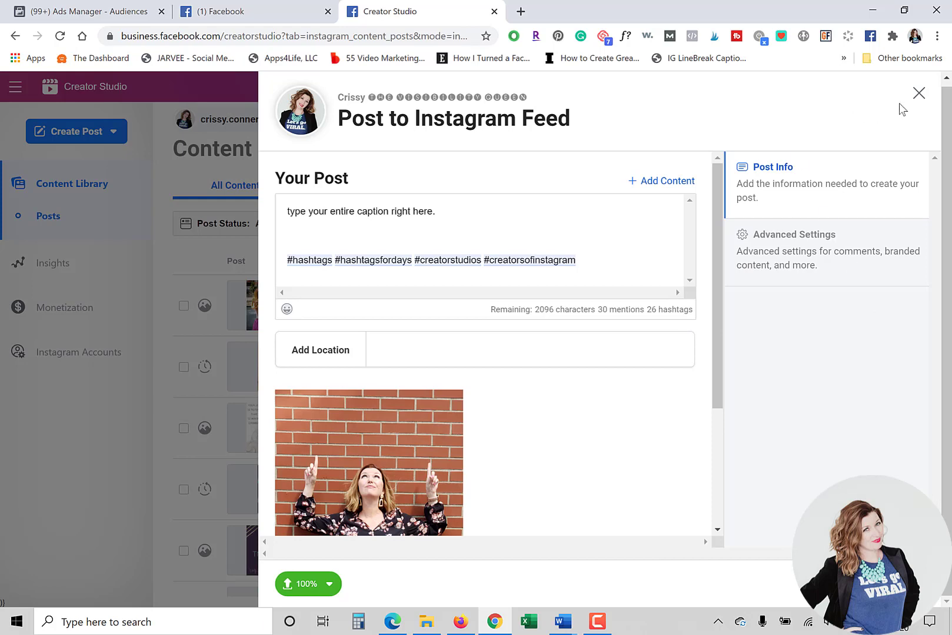
# Step: Close the Instagram Feed post and confirm discarding it without saving
pyautogui.click(918, 94)
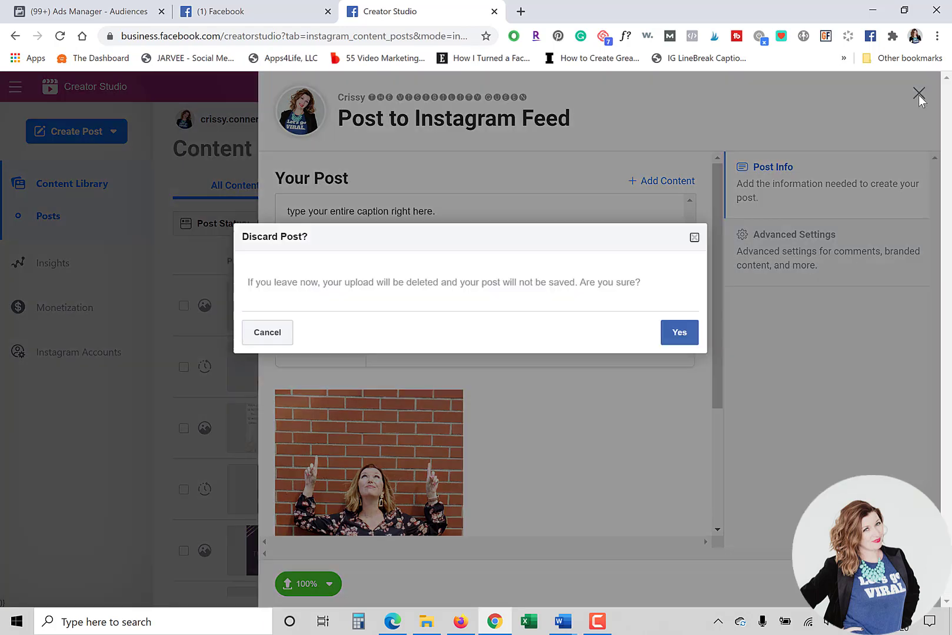
pyautogui.click(679, 333)
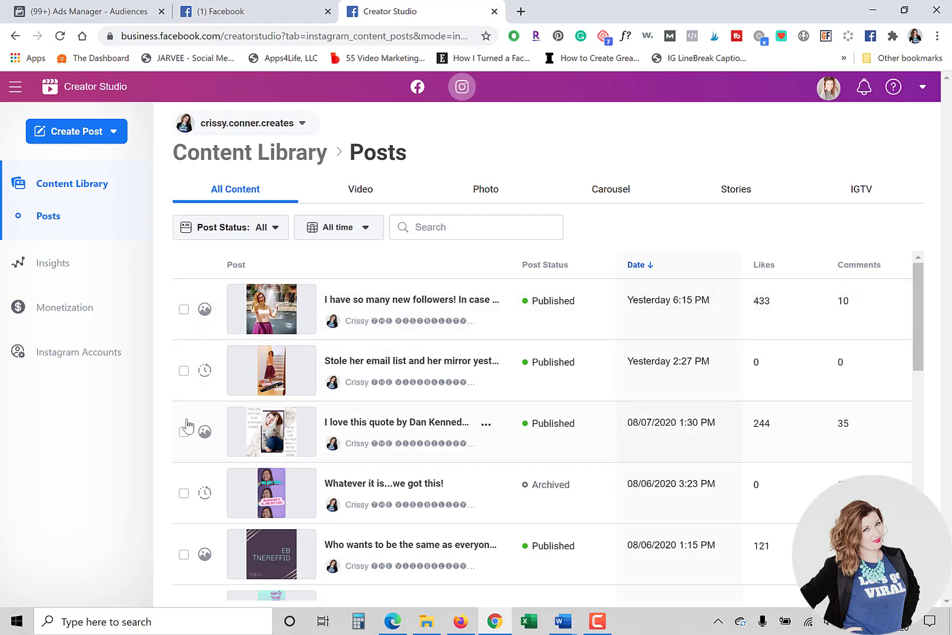
# Step: Examine the Instagram account's activity insights for the last 7 days, covering interactions, accounts reached and impressions
pyautogui.click(58, 261)
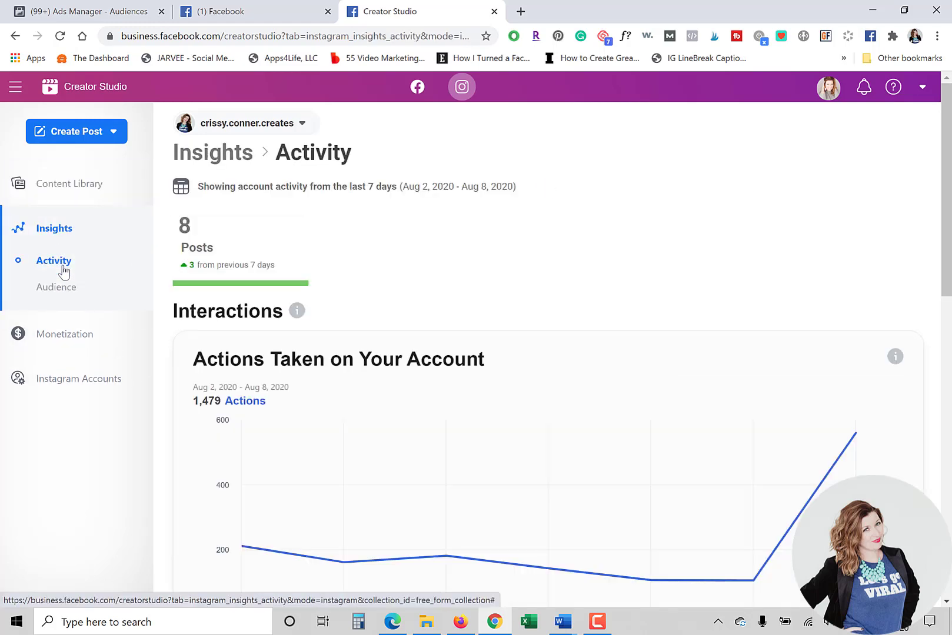
pyautogui.scroll(-1, 251, 319)
pyautogui.scroll(-4, 253, 321)
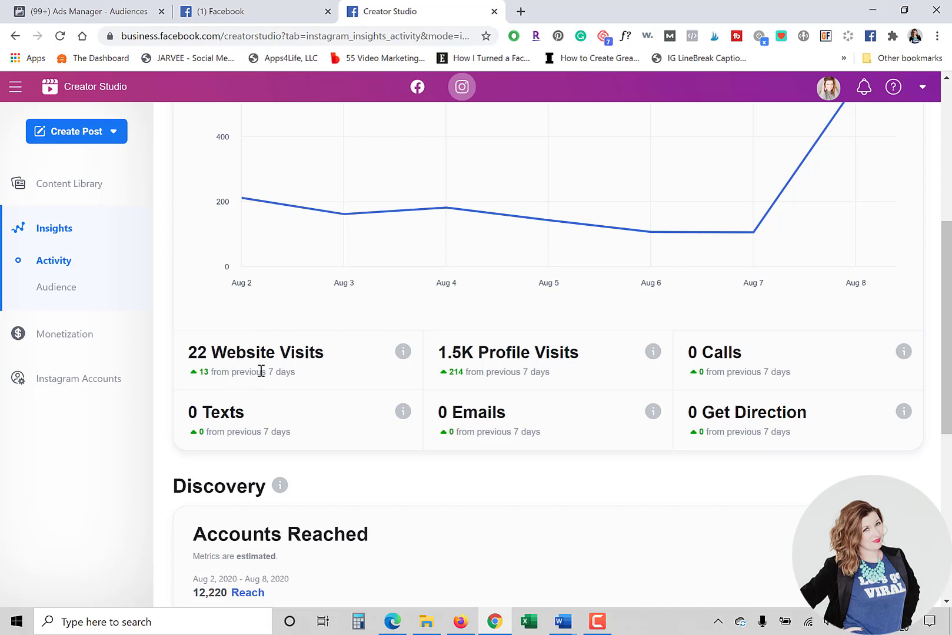
pyautogui.scroll(5, 261, 371)
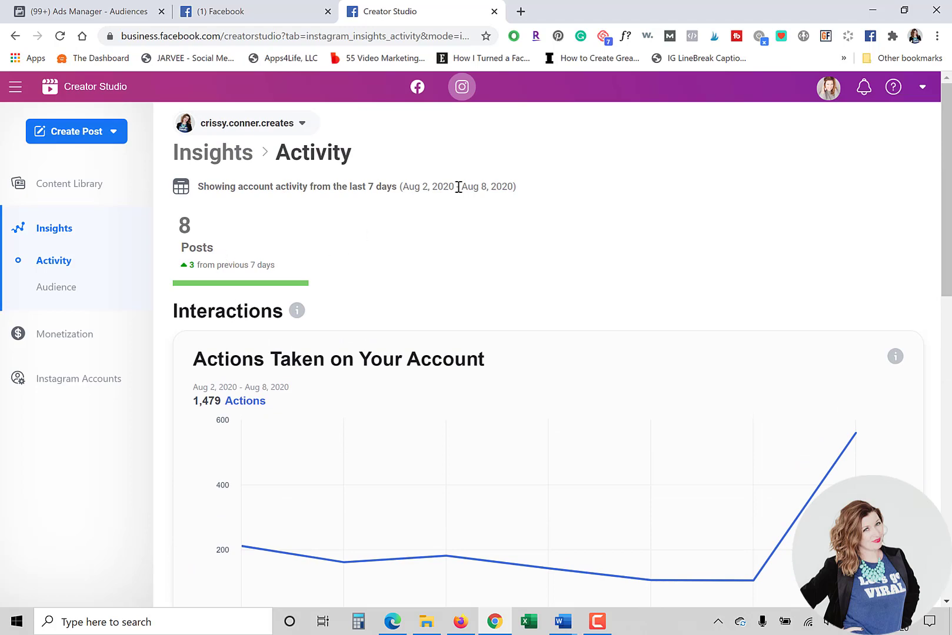
pyautogui.scroll(-6, 393, 329)
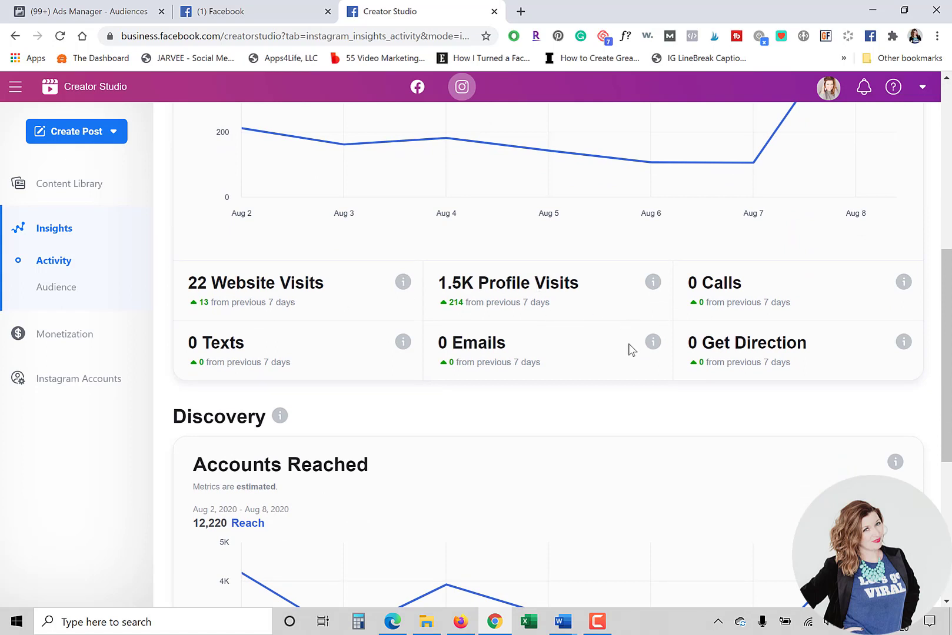
pyautogui.scroll(-2, 629, 353)
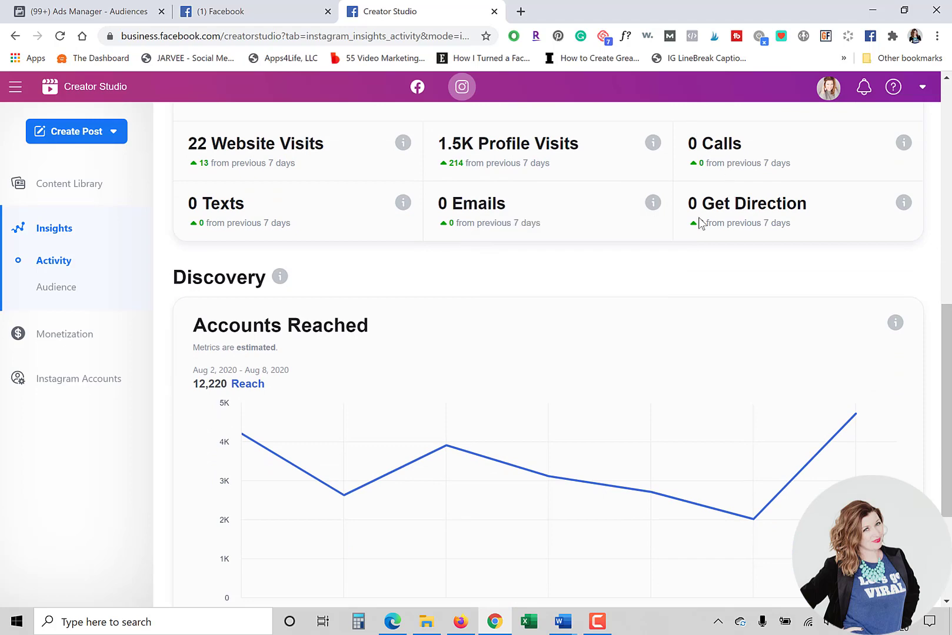
pyautogui.scroll(-2, 296, 306)
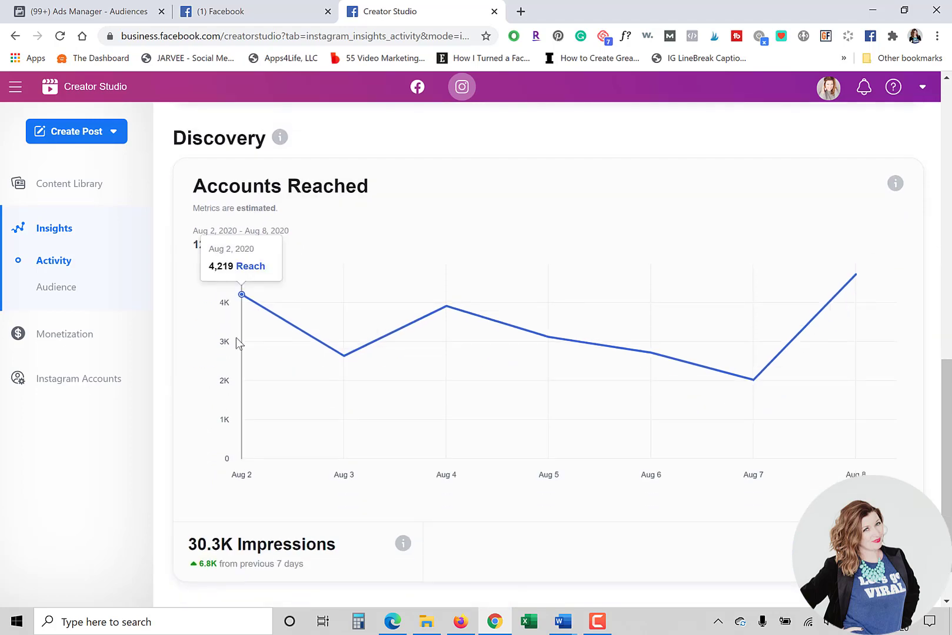
pyautogui.scroll(-1, 653, 318)
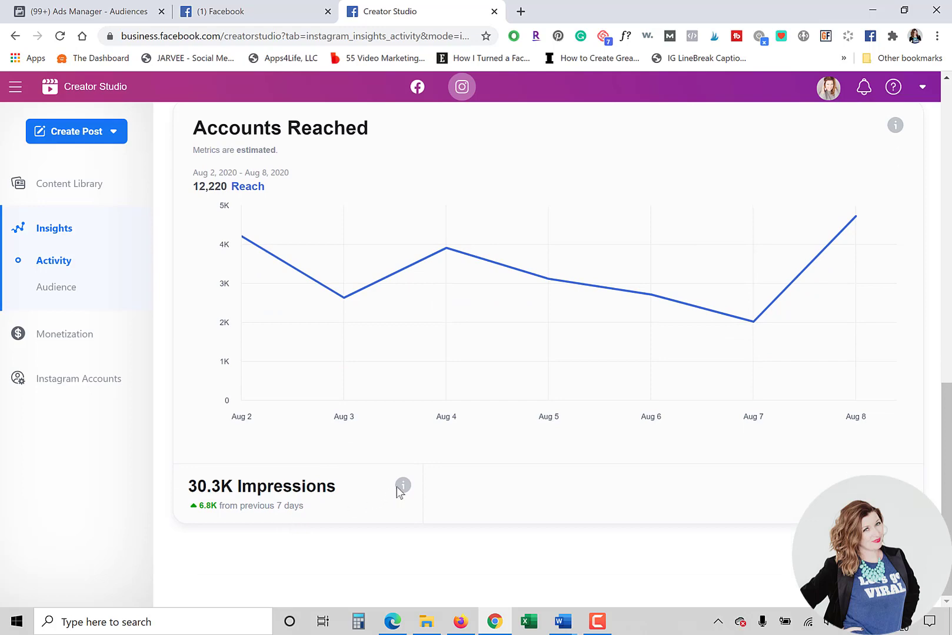
pyautogui.moveTo(404, 487)
pyautogui.scroll(1, 337, 509)
pyautogui.scroll(12, 337, 509)
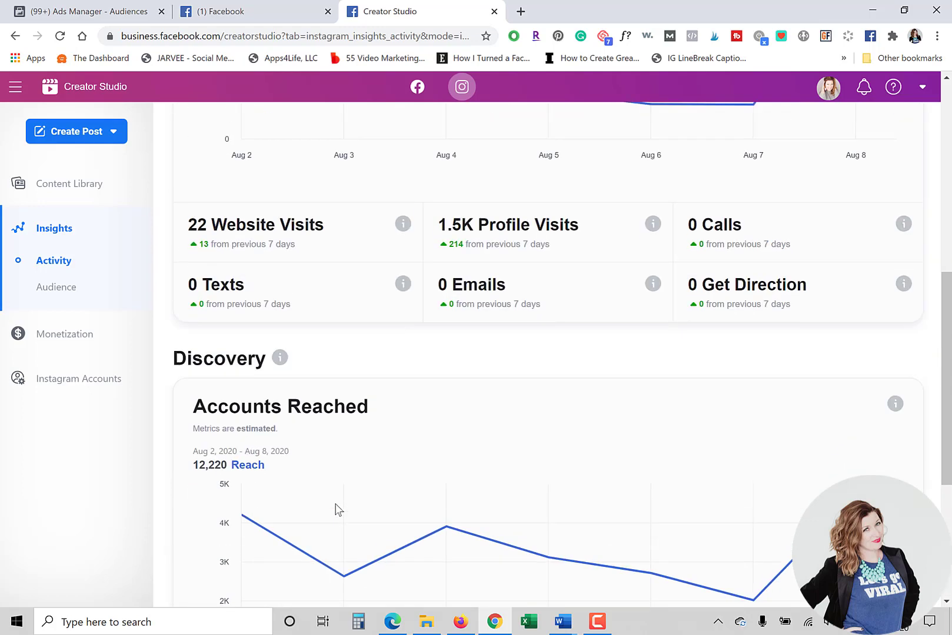
# Step: Examine the audience insights for follower demographics, showing the chart by Age and by Gender
pyautogui.click(47, 292)
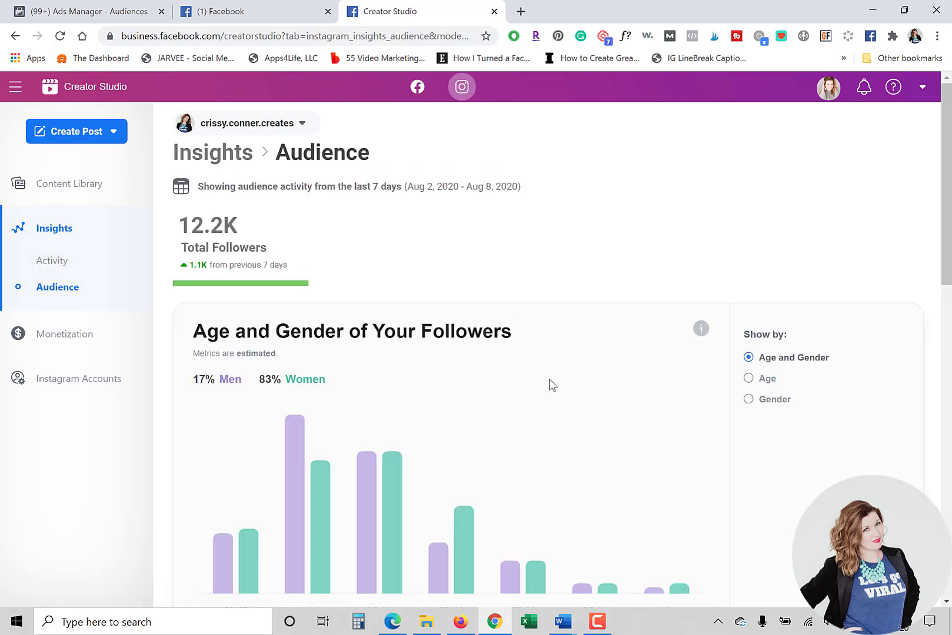
pyautogui.click(753, 379)
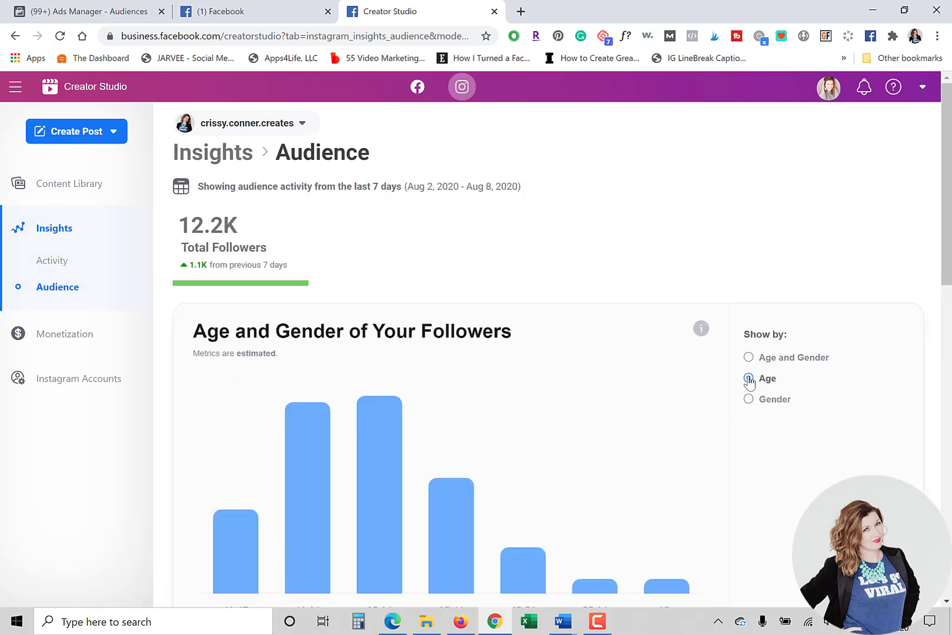
pyautogui.scroll(-1, 742, 402)
pyautogui.click(749, 331)
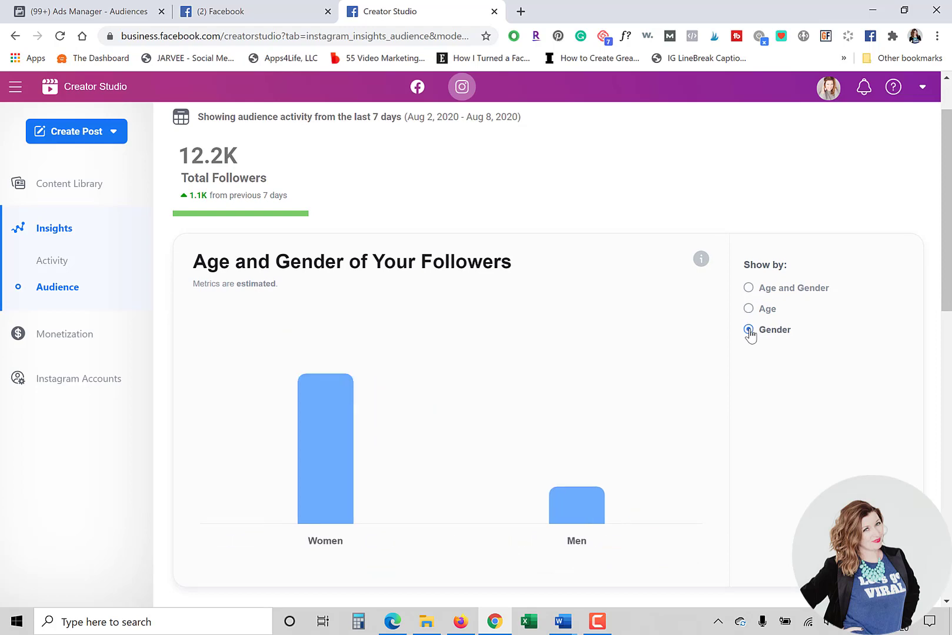
pyautogui.scroll(-2, 719, 363)
pyautogui.scroll(1, 719, 363)
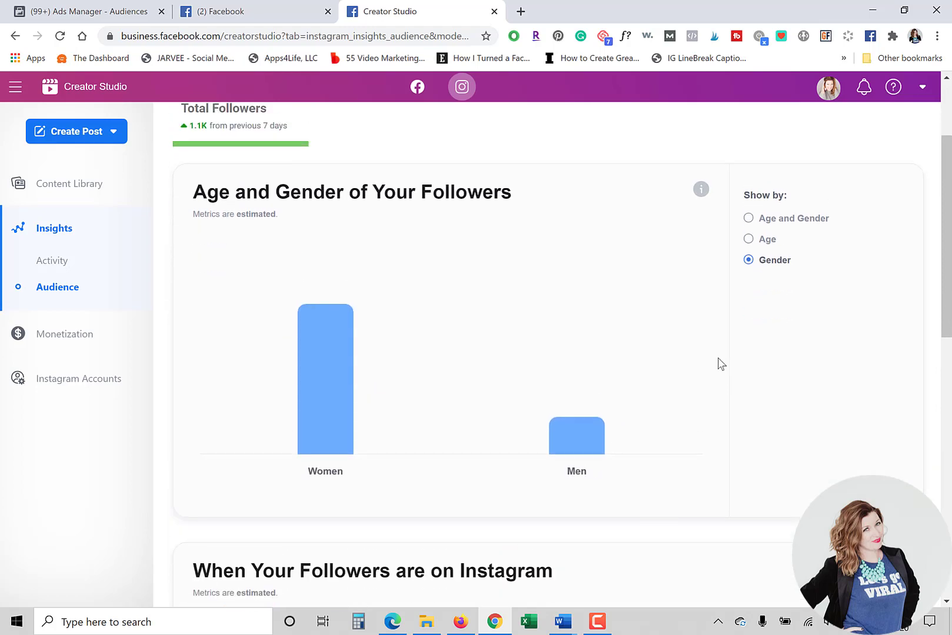
# Step: Examine when followers are on Instagram by Day and by Day & Hour, and their top countries and cities
pyautogui.scroll(-5, 719, 361)
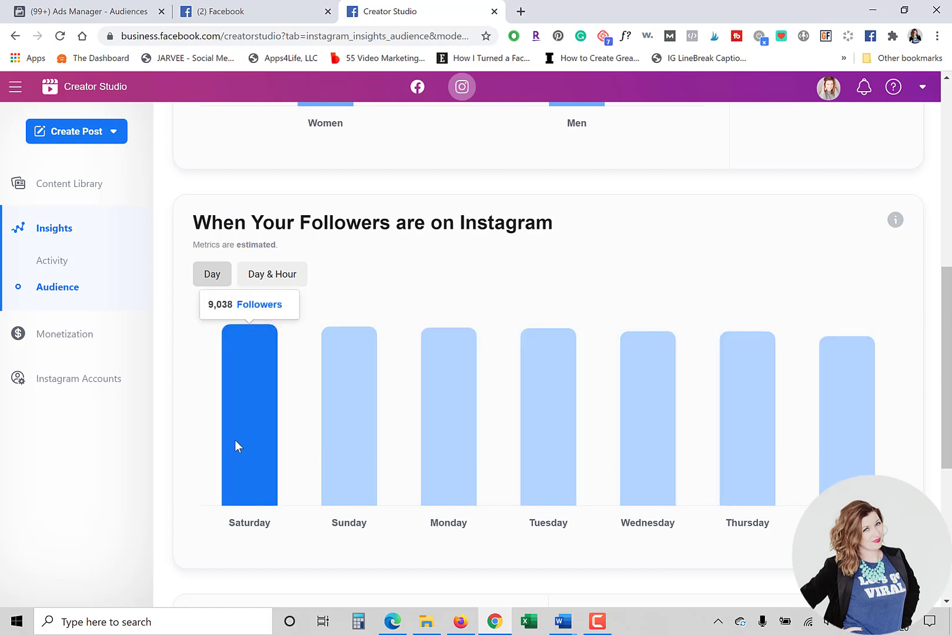
pyautogui.click(262, 275)
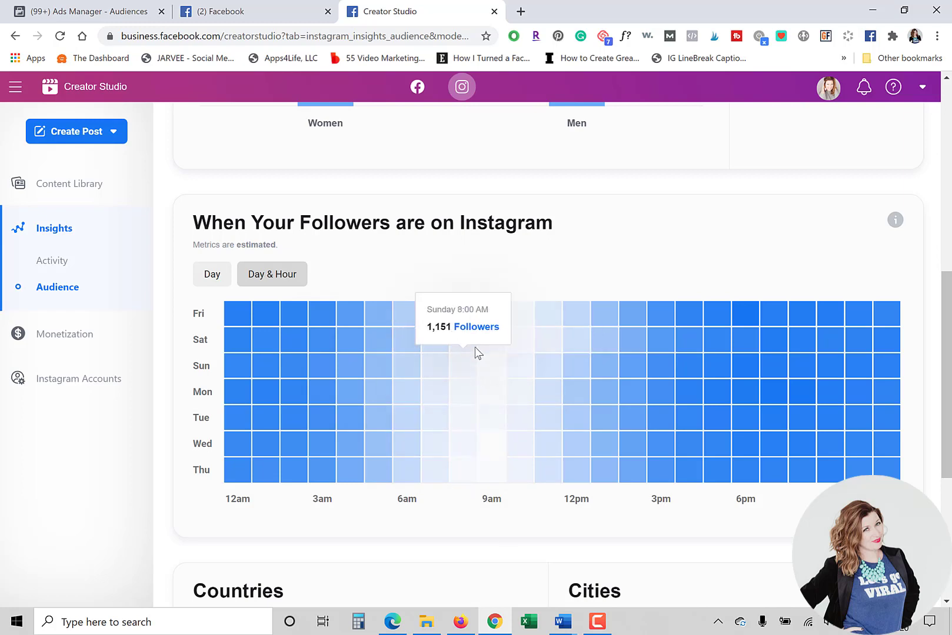
pyautogui.scroll(-1, 481, 347)
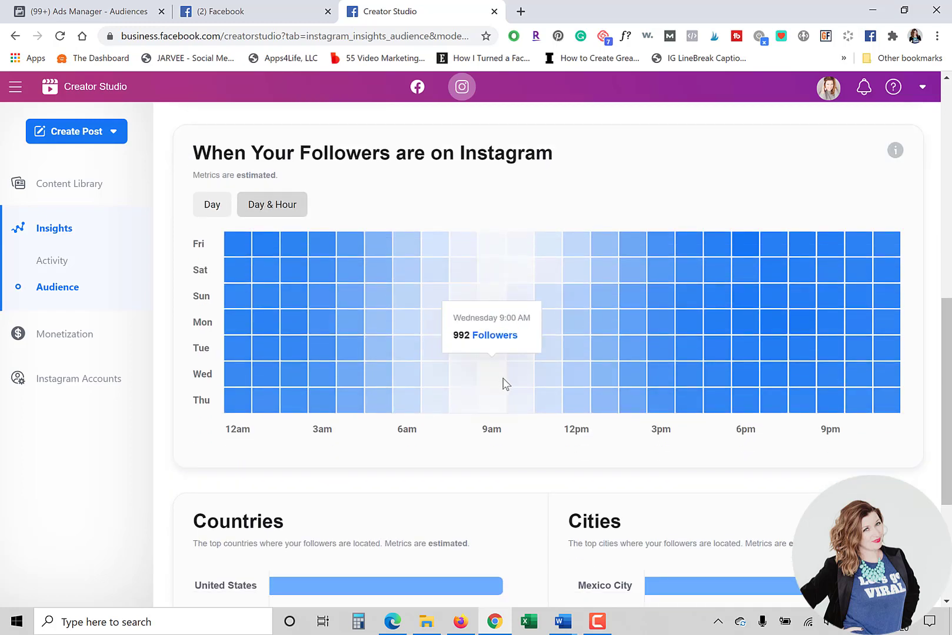
pyautogui.scroll(-1, 618, 447)
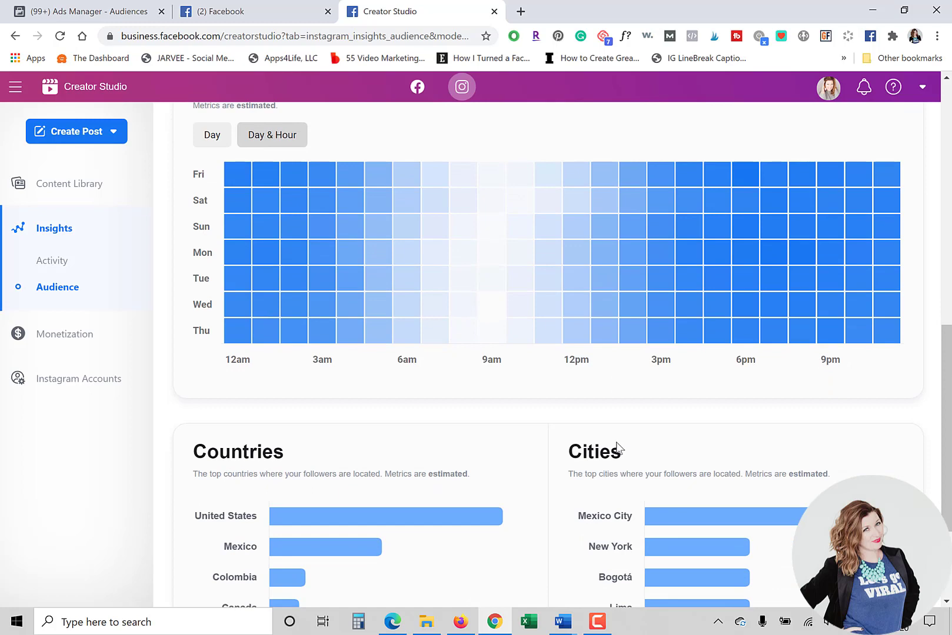
pyautogui.scroll(-3, 618, 447)
# Step: Switch Creator Studio from the Instagram insights to the Facebook page's Home view
pyautogui.scroll(10, 521, 495)
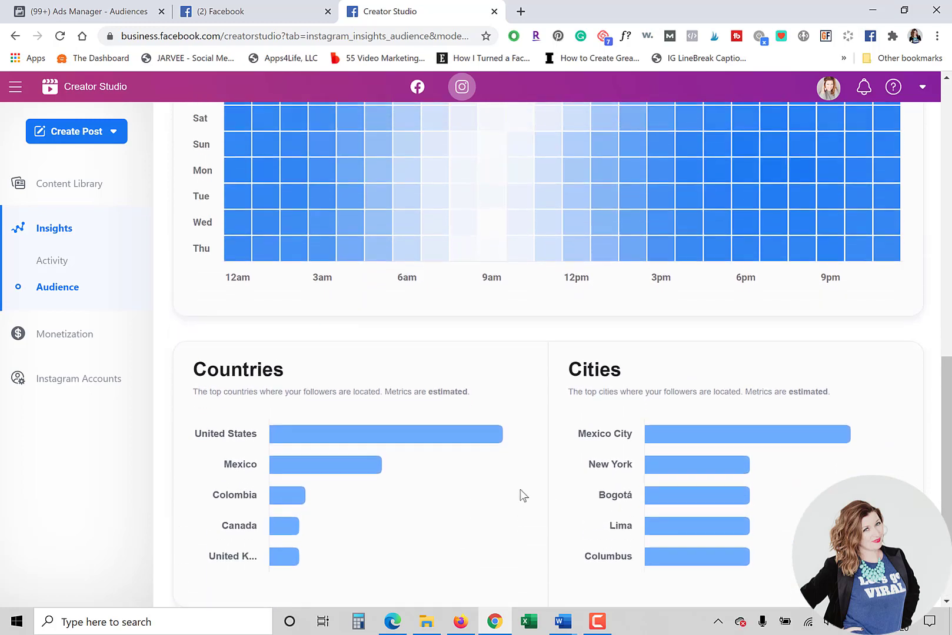
pyautogui.scroll(2, 520, 496)
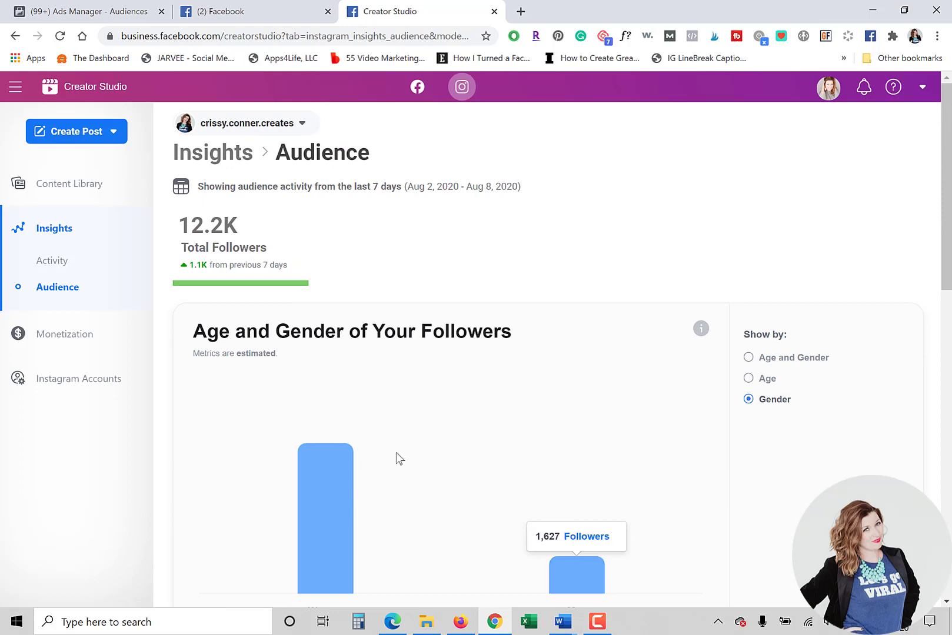
pyautogui.moveTo(257, 446)
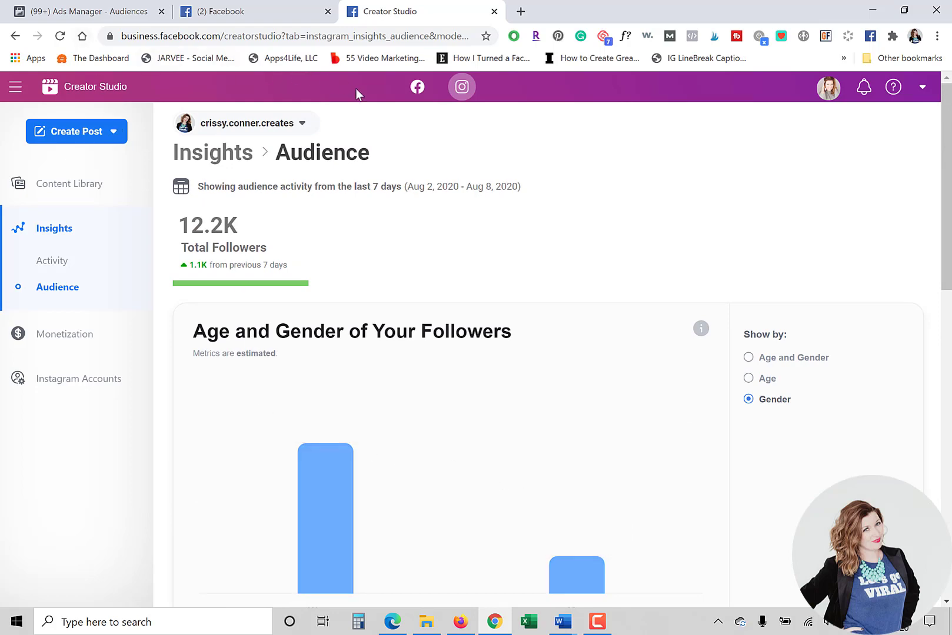
pyautogui.click(417, 87)
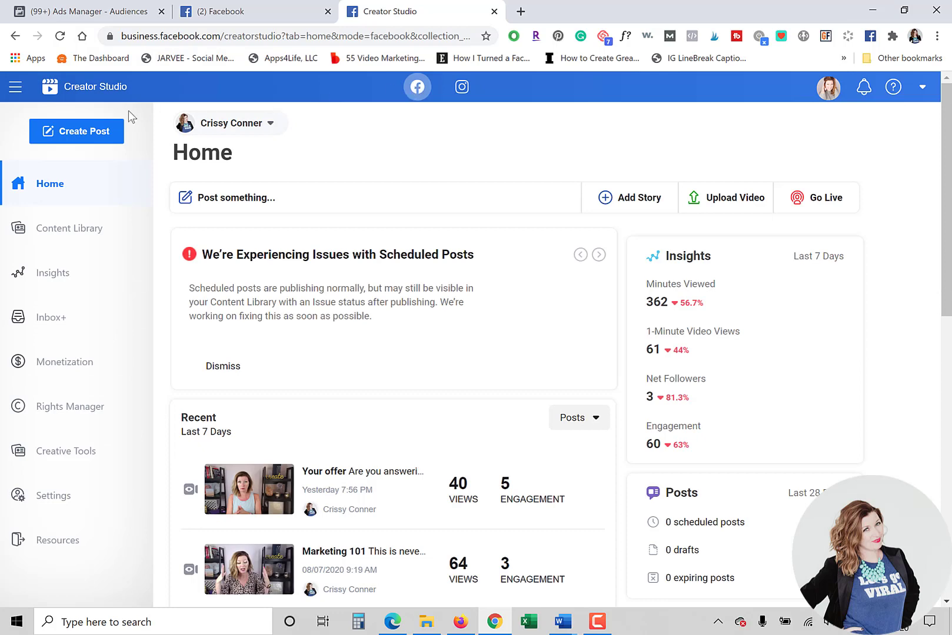
# Step: Start a new text story for the page whose Home view is open
pyautogui.click(84, 140)
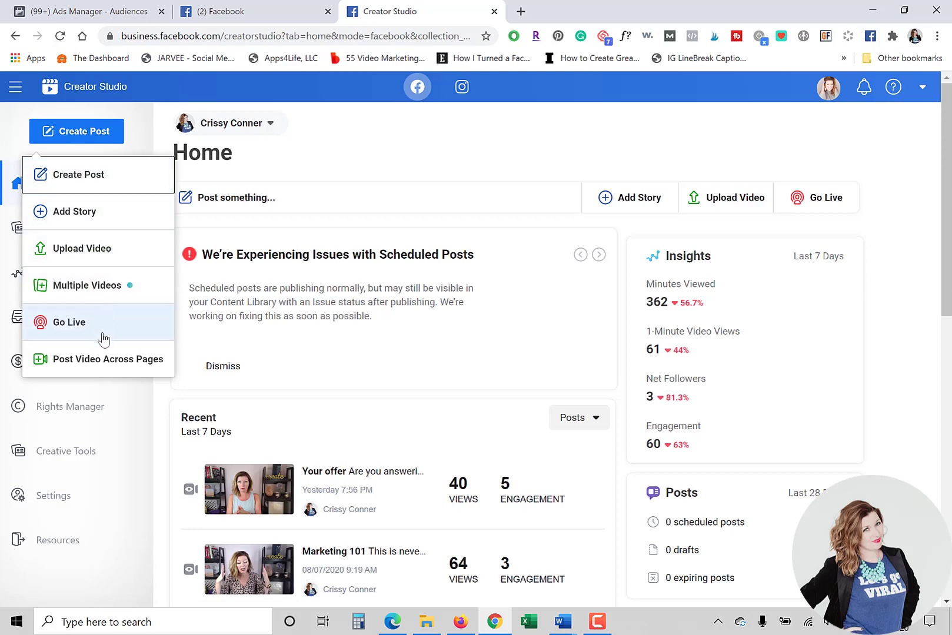
pyautogui.click(92, 217)
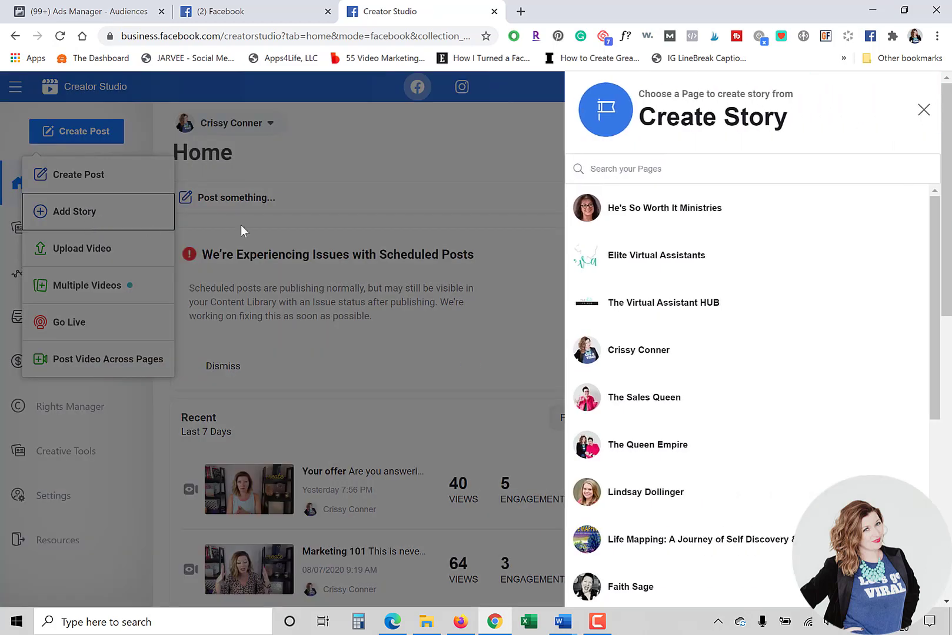
pyautogui.scroll(-1, 618, 312)
pyautogui.click(629, 283)
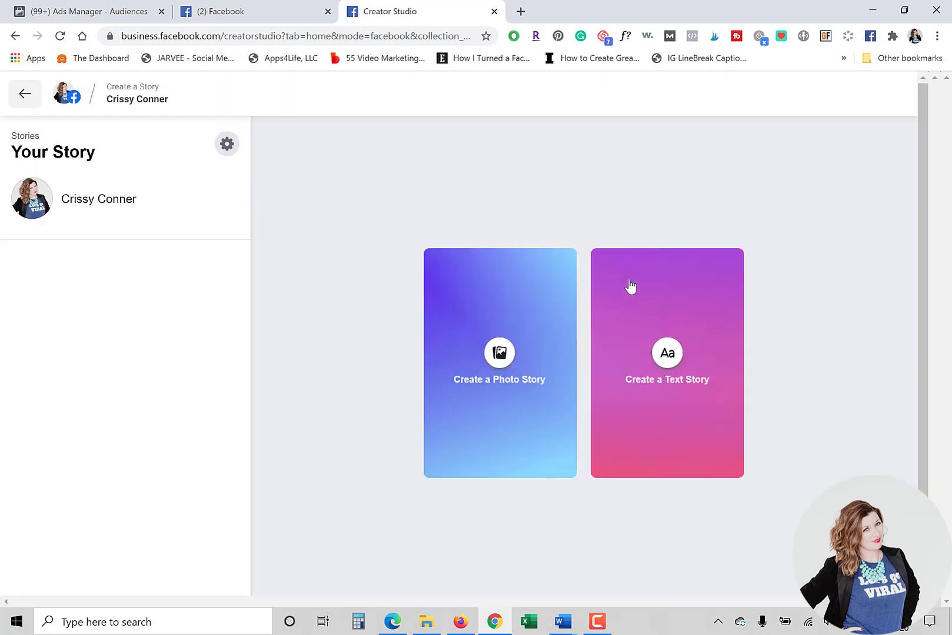
pyautogui.click(674, 387)
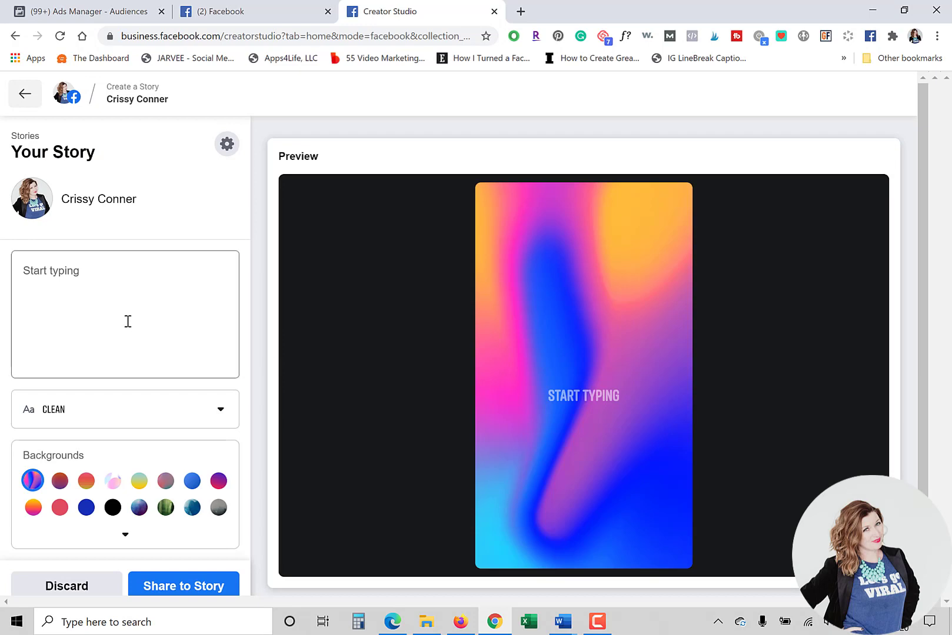
# Step: Enter "test test test" as the story text, apply the Casual font and the pastel circles background, and expand the list of backgrounds
pyautogui.click(83, 291)
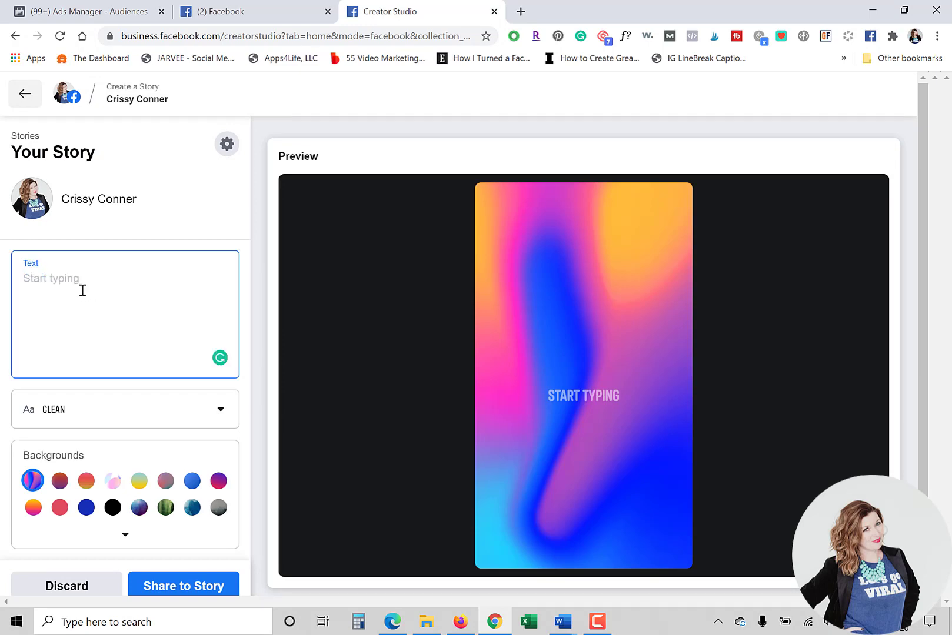
pyautogui.write('test test test')
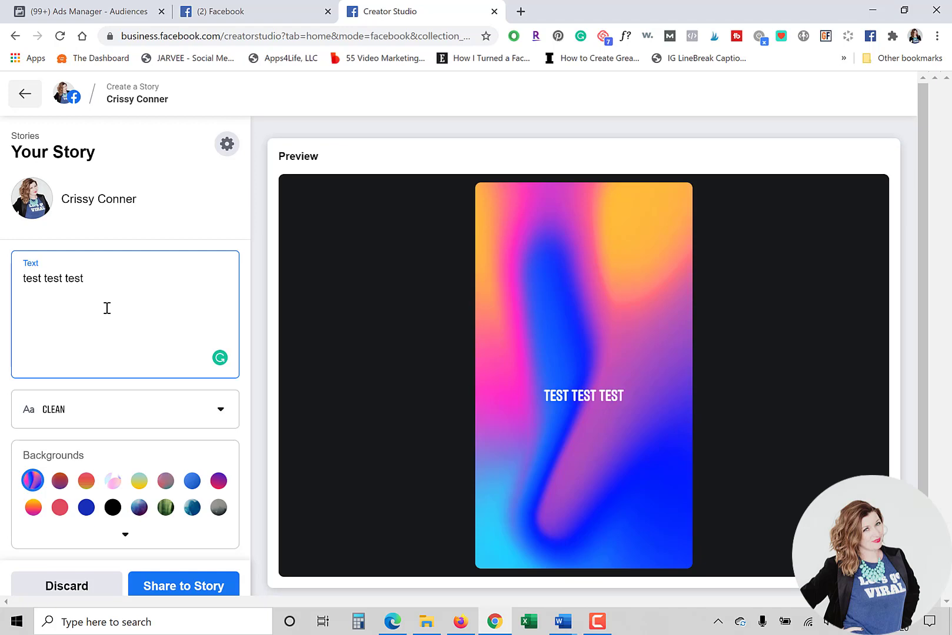
pyautogui.click(179, 418)
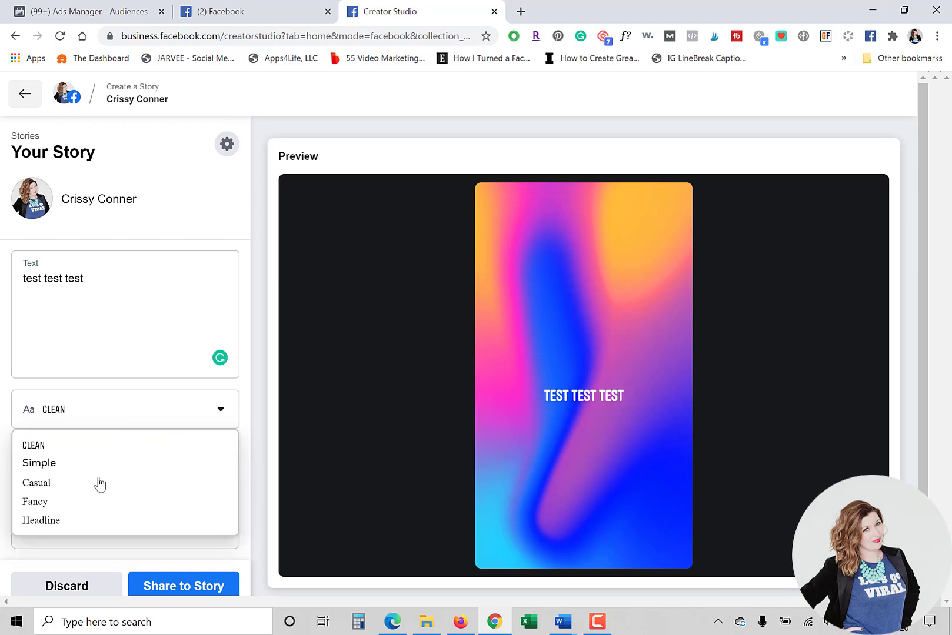
pyautogui.click(47, 485)
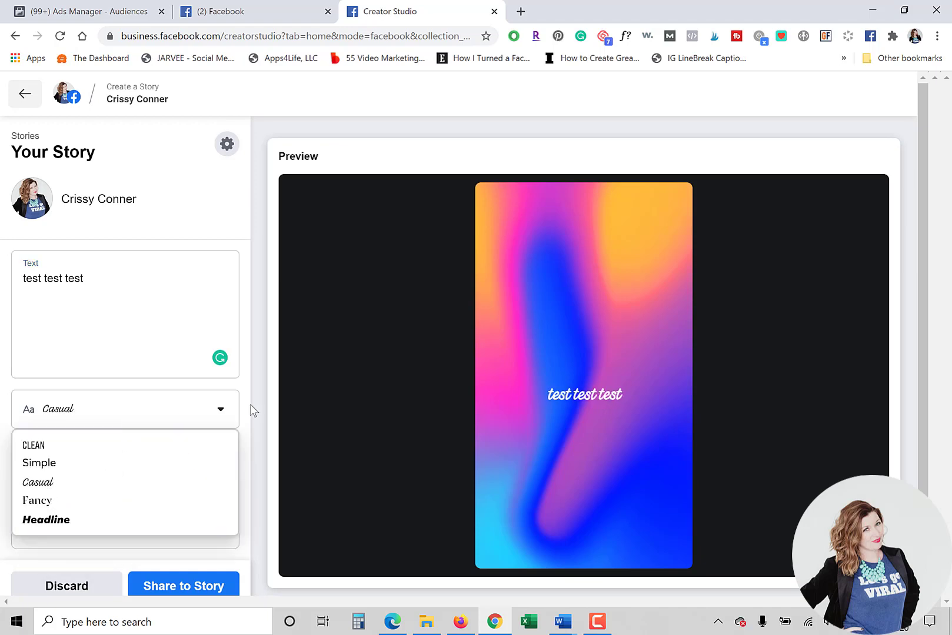
pyautogui.click(271, 410)
pyautogui.click(112, 481)
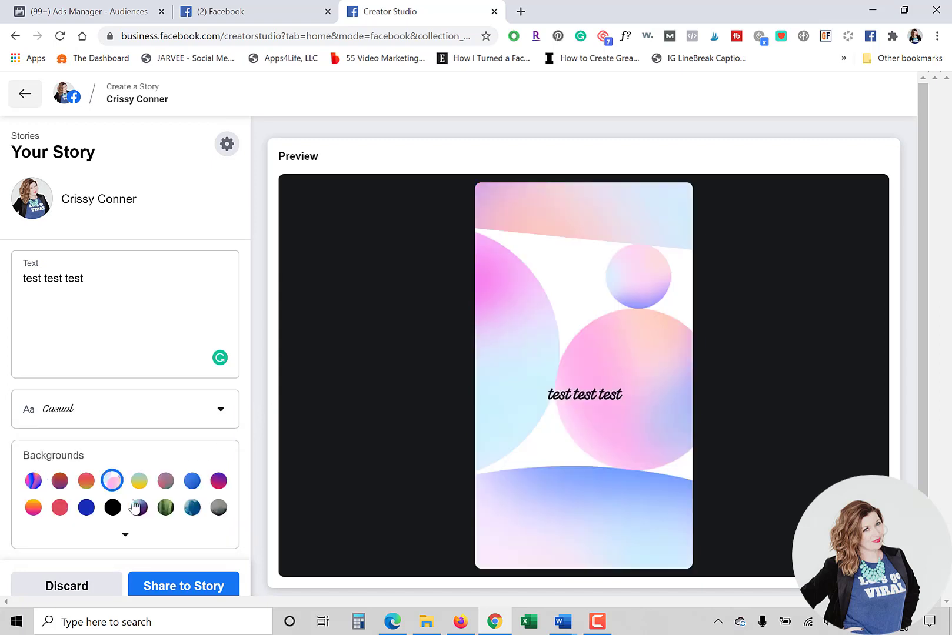
pyautogui.click(126, 535)
pyautogui.scroll(-1, 141, 506)
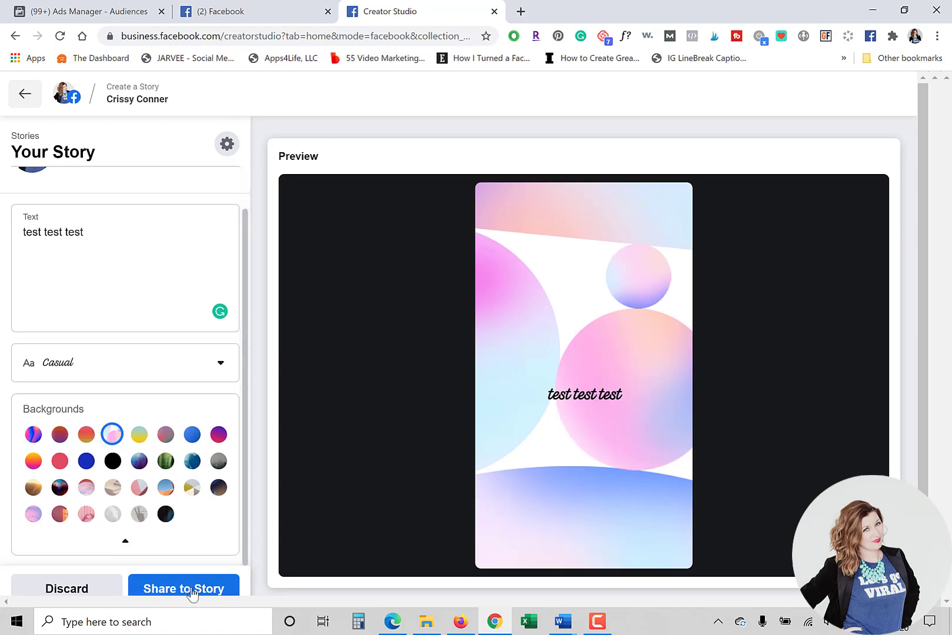
# Step: Check the text story's privacy settings and leave the story unshared, returning to the page's Home view
pyautogui.click(228, 147)
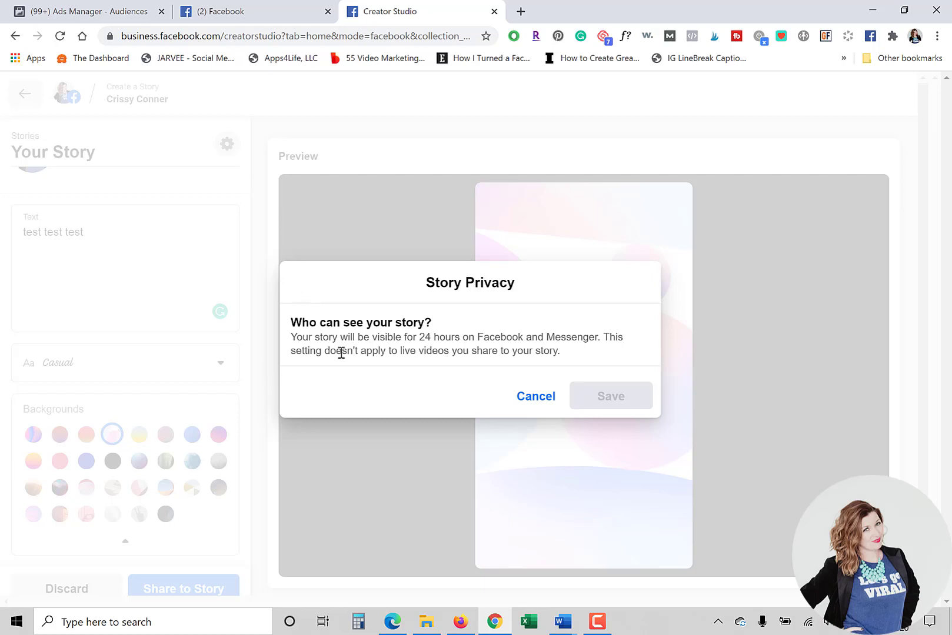
pyautogui.click(523, 396)
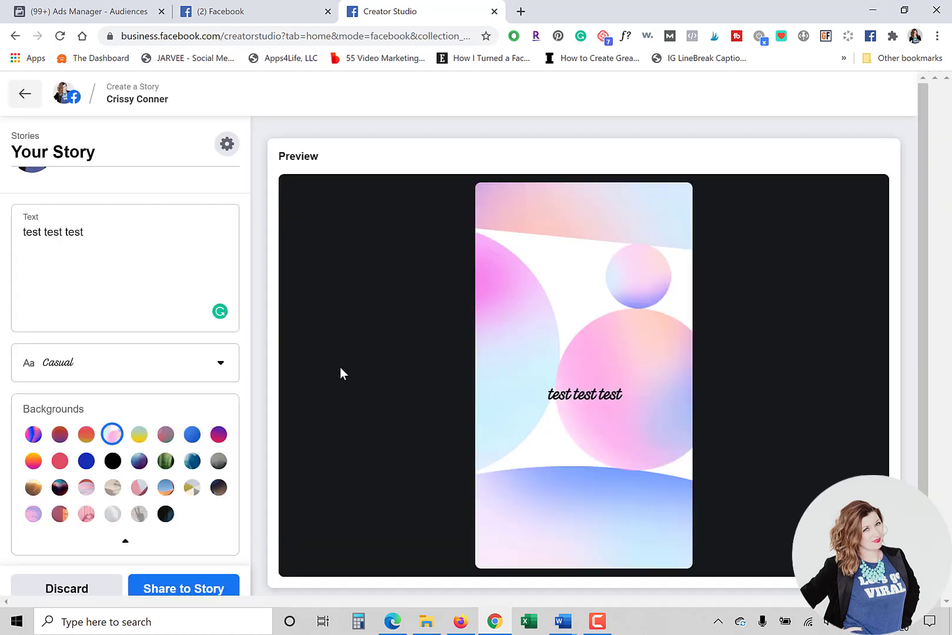
pyautogui.scroll(1, 214, 414)
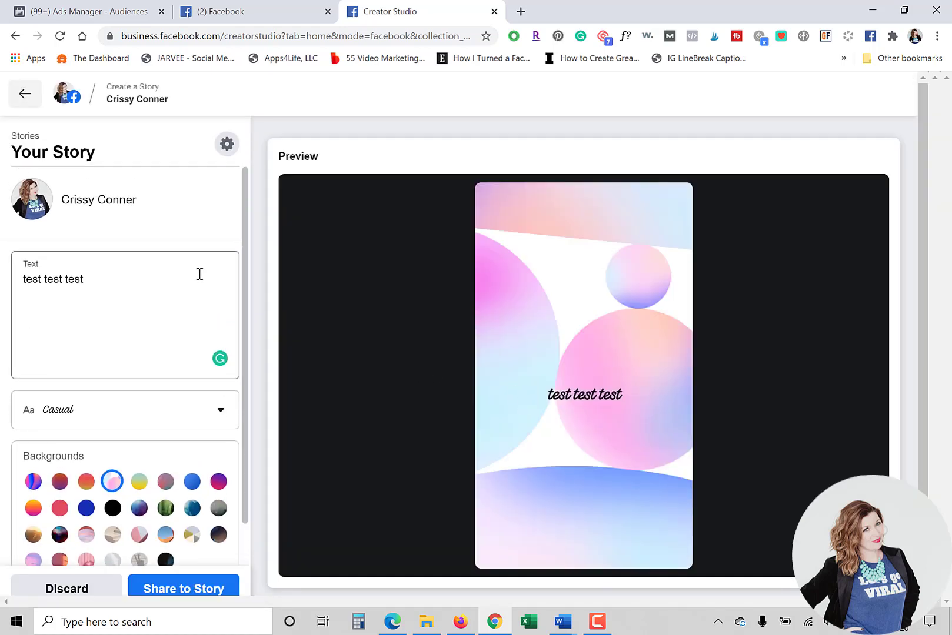
pyautogui.scroll(-1, 199, 274)
pyautogui.scroll(1, 194, 359)
pyautogui.scroll(-1, 190, 374)
pyautogui.scroll(1, 197, 367)
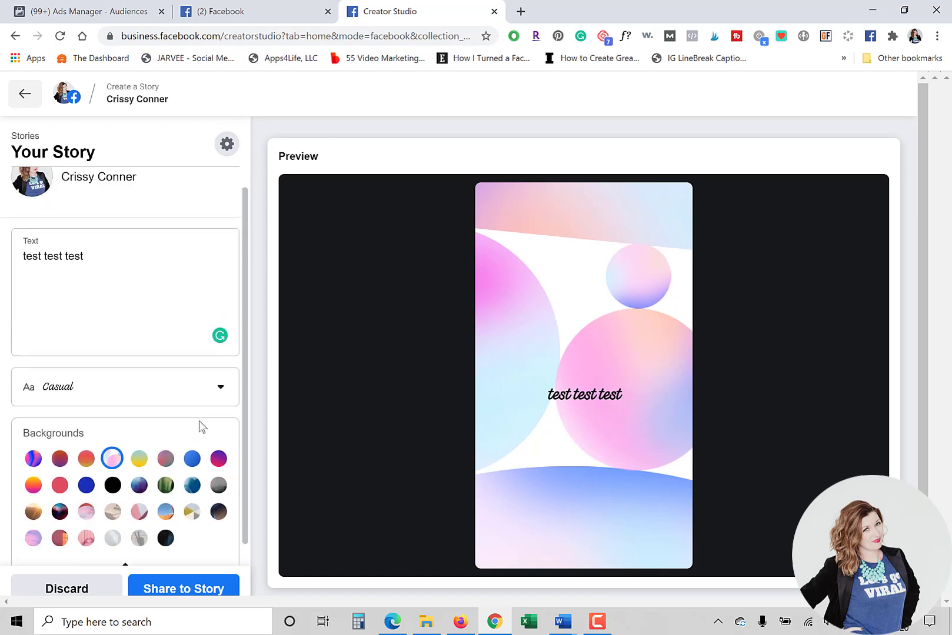
pyautogui.click(18, 94)
pyautogui.click(640, 295)
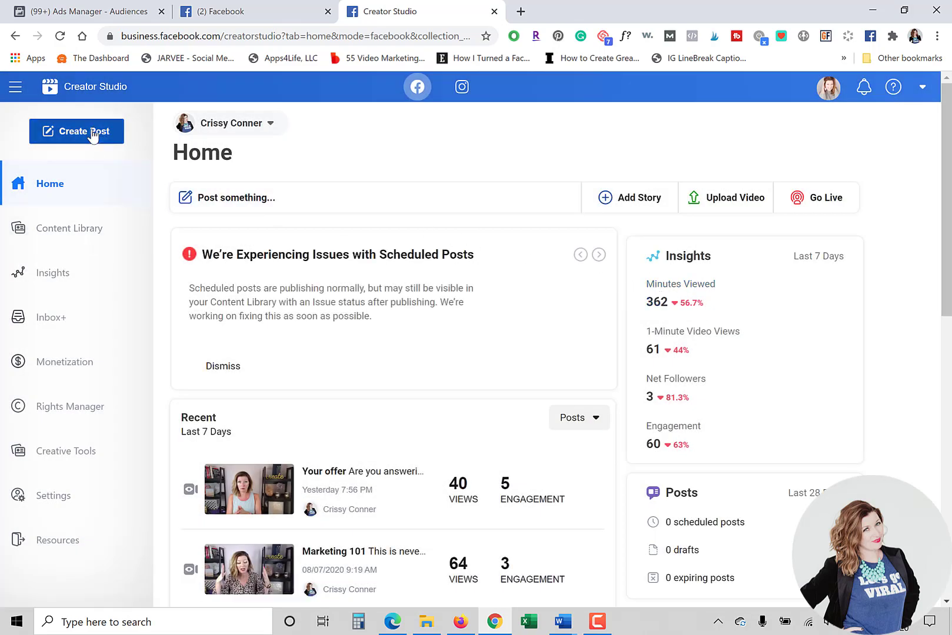
# Step: Create a photo story for the same page using the image 20200807_151216 from the Downloads folder
pyautogui.click(631, 198)
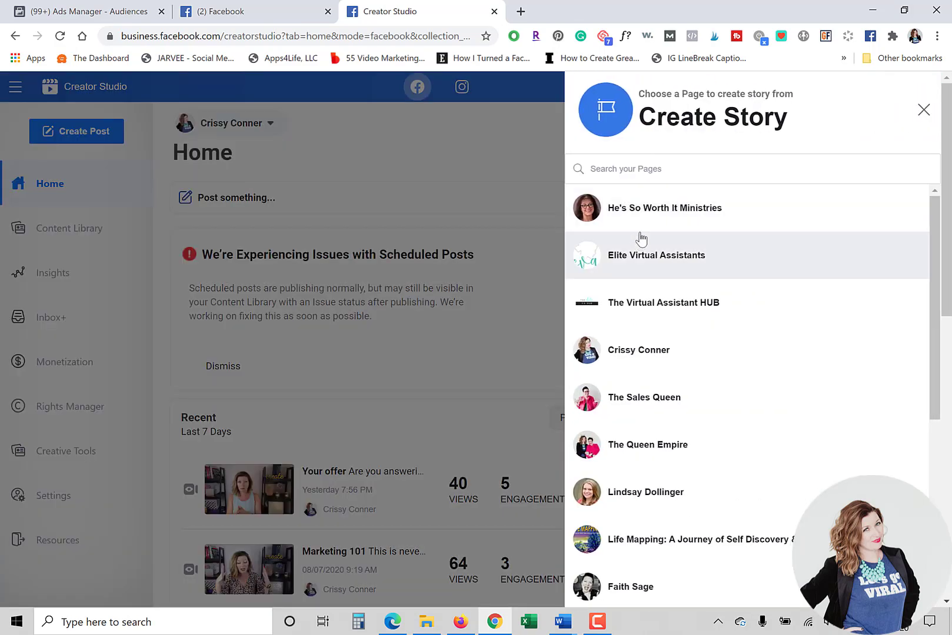
pyautogui.click(658, 366)
pyautogui.click(499, 353)
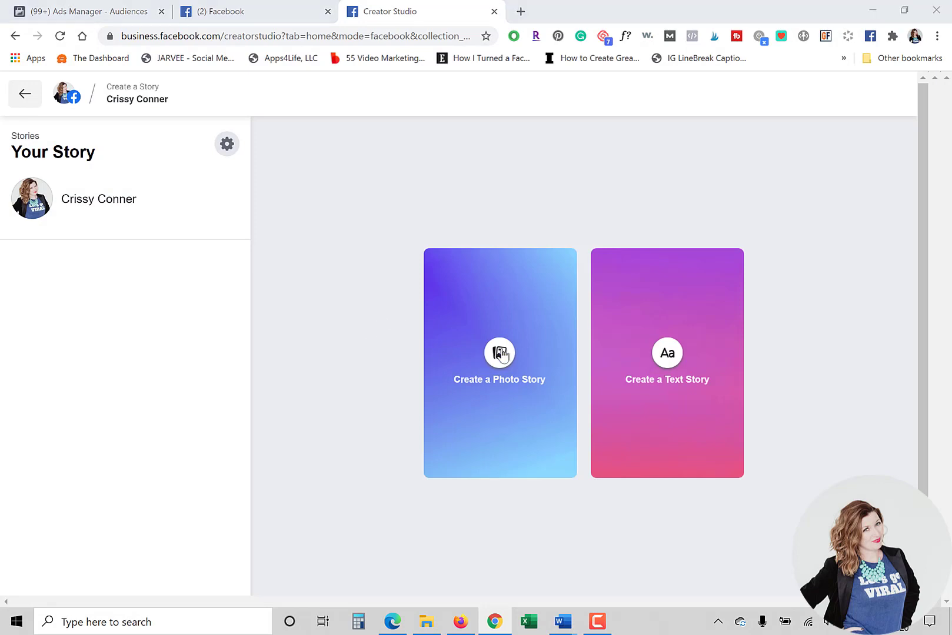
pyautogui.click(253, 129)
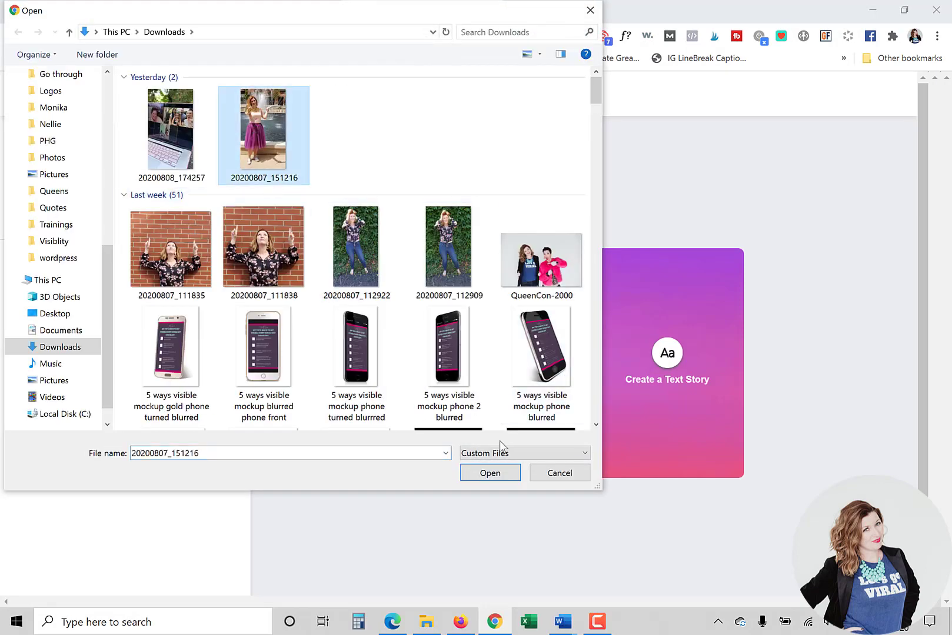
pyautogui.click(491, 474)
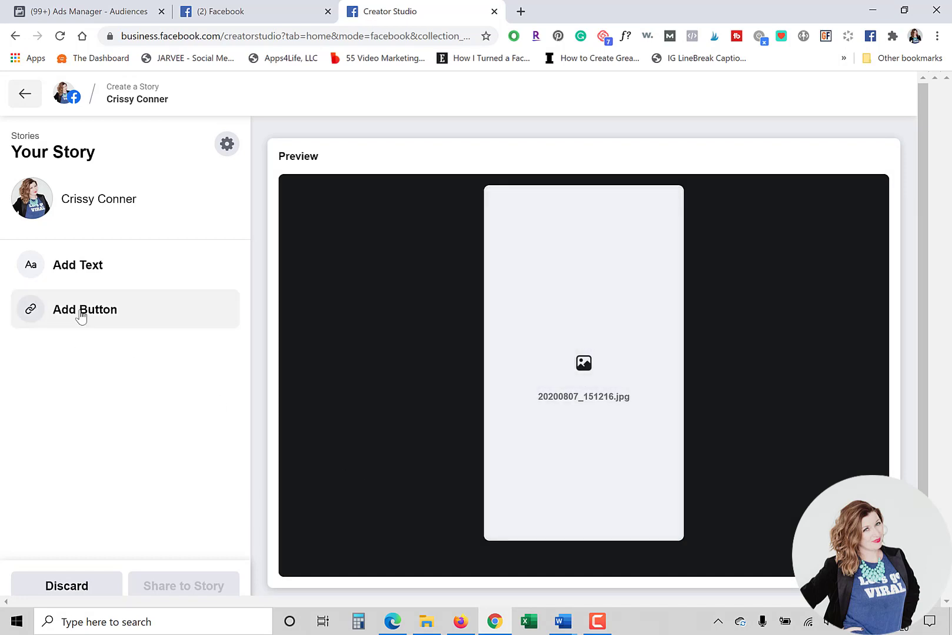
# Step: Add a See More button to the photo story and enter the page owner's website address as its link
pyautogui.click(81, 316)
pyautogui.click(111, 354)
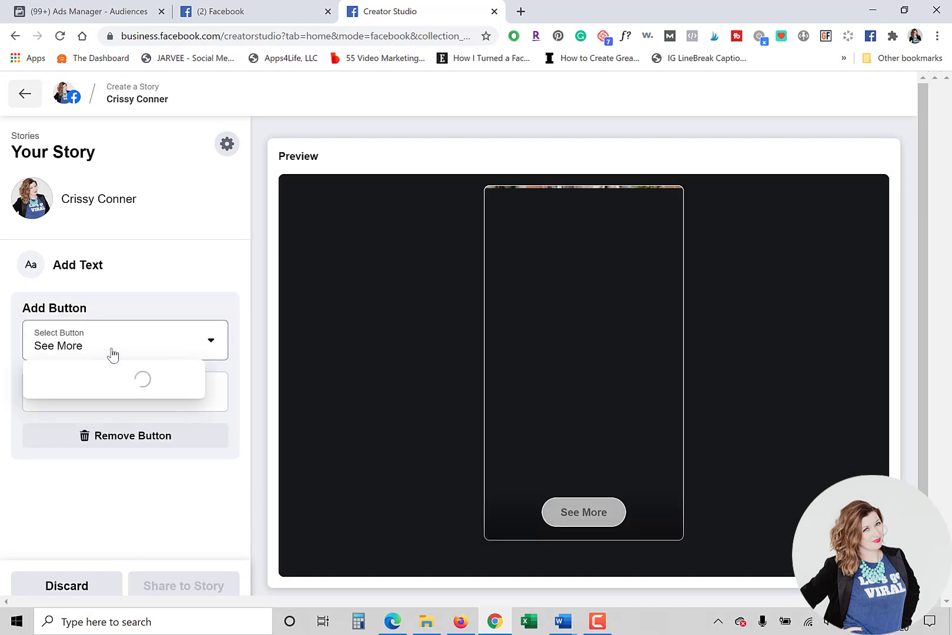
pyautogui.click(111, 379)
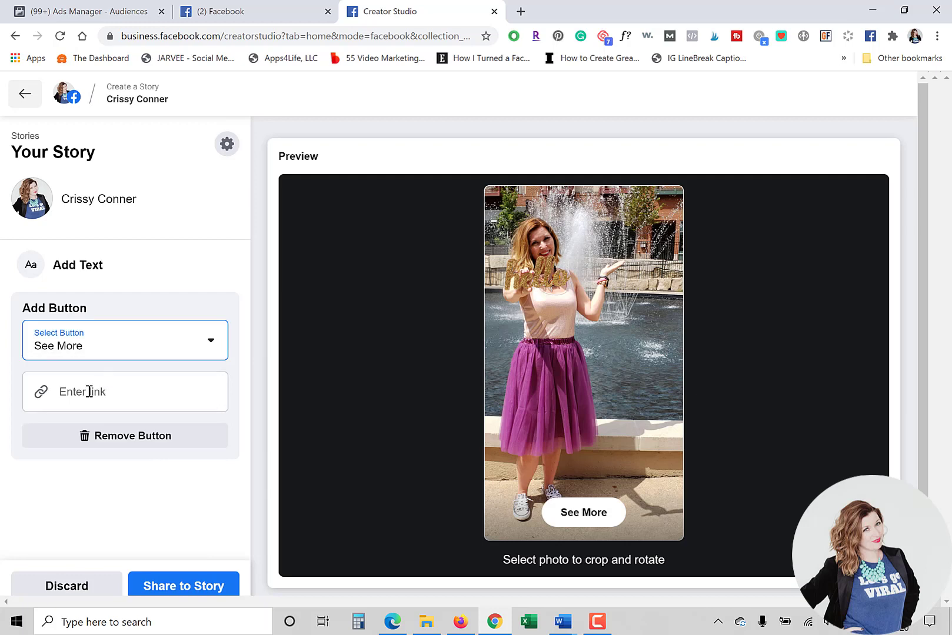
pyautogui.click(90, 391)
pyautogui.write('www.crissycon')
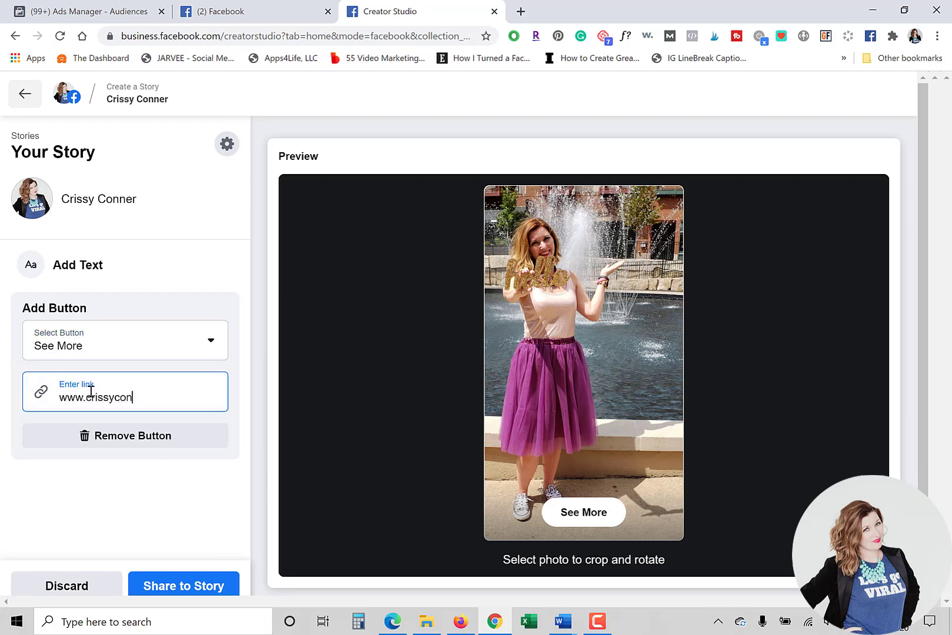
pyautogui.write('nercreates.com')
pyautogui.click(130, 351)
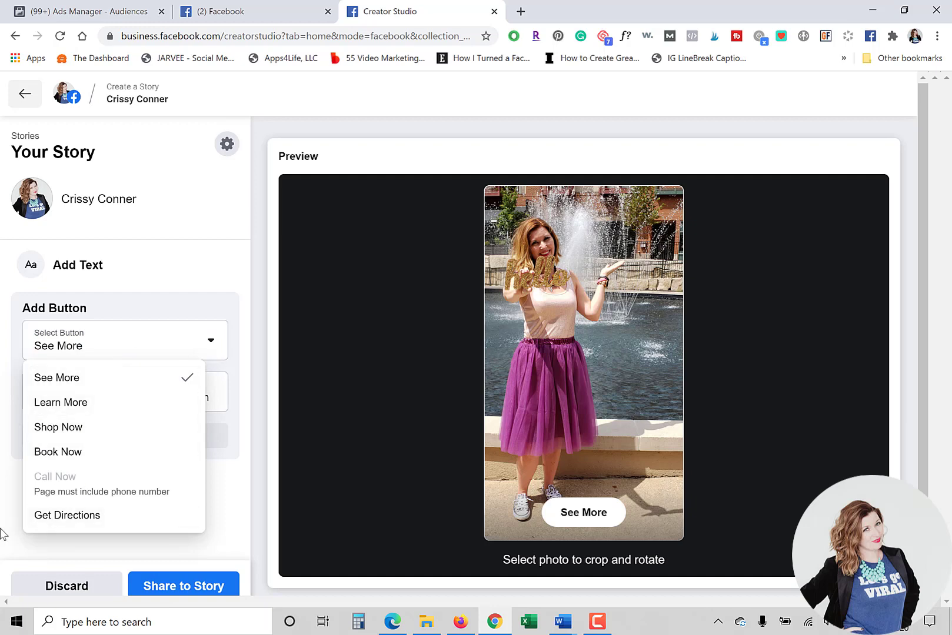
pyautogui.press('Escape')
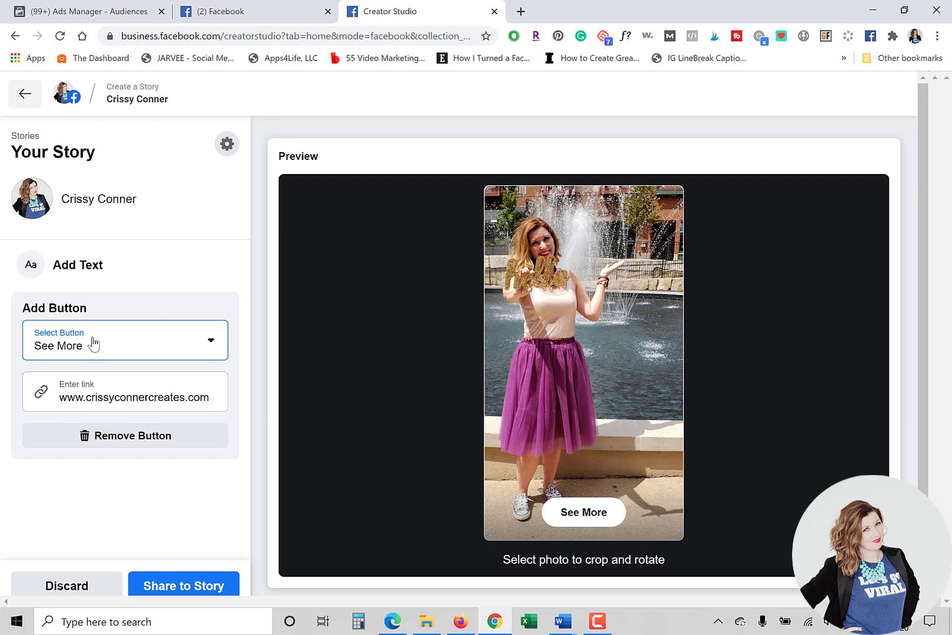
pyautogui.moveTo(85, 398); pyautogui.dragTo(225, 400)
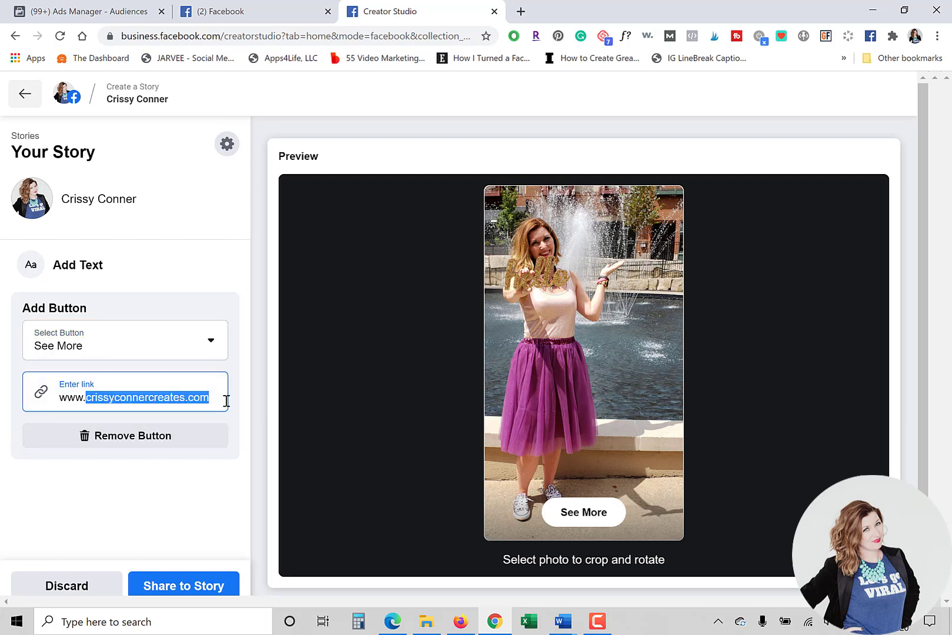
pyautogui.write('thevisibilityqueen')
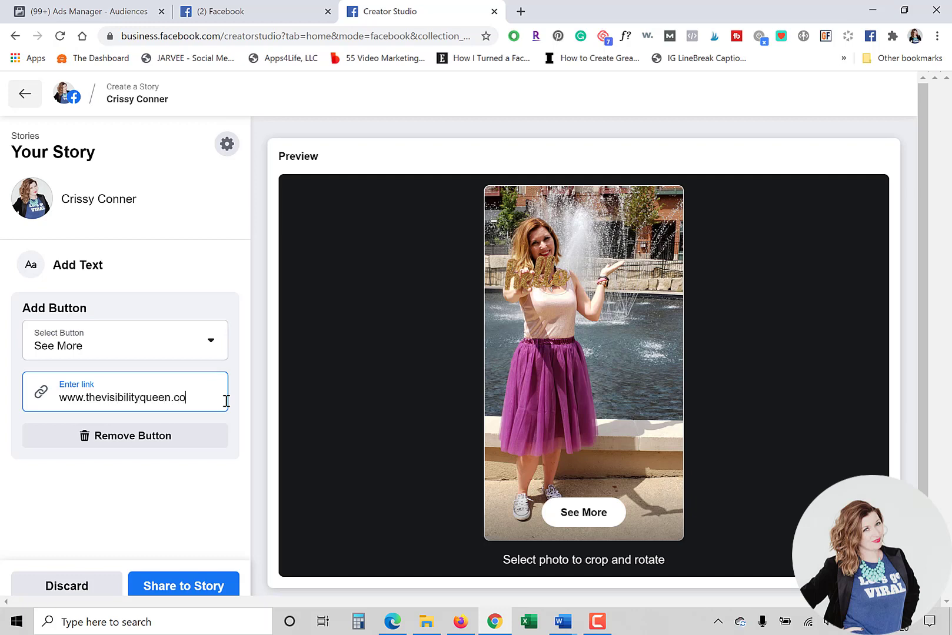
pyautogui.click(520, 11)
pyautogui.write('ww.')
pyautogui.press('BackSpace')
pyautogui.write('w.thevisibilityqueen.com/videochallenge')
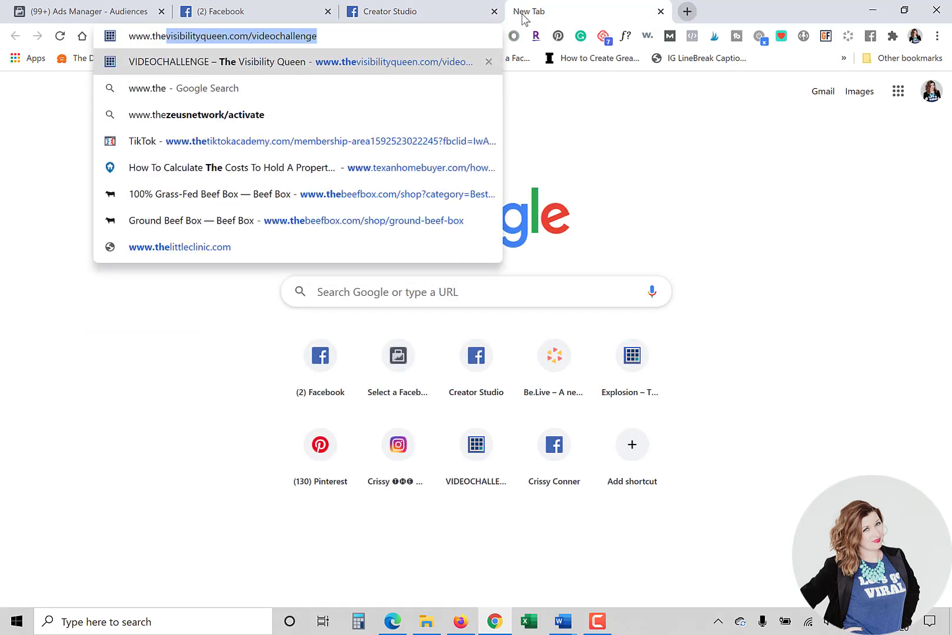
pyautogui.press('Right')
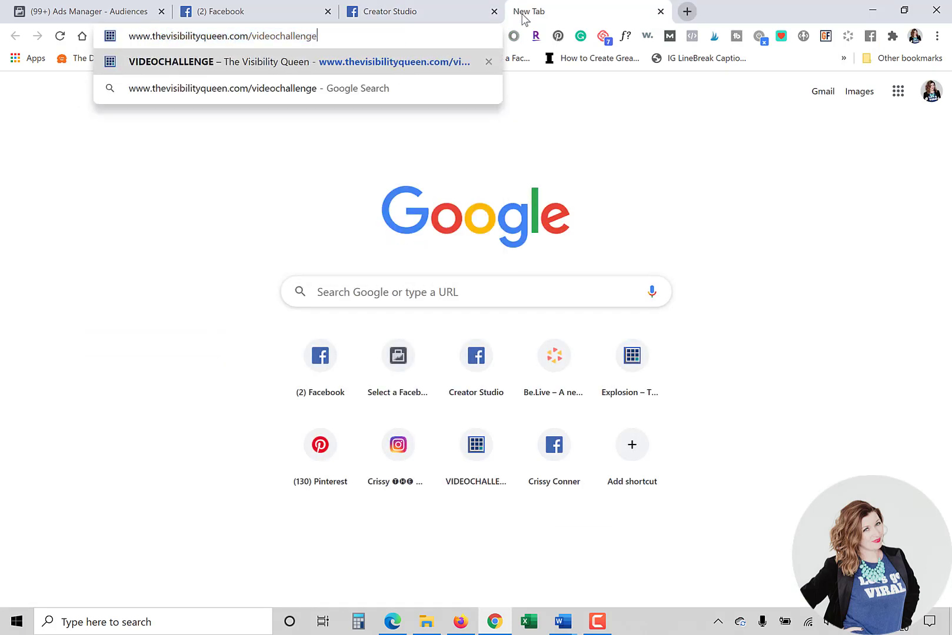
pyautogui.press('BackSpace')
pyautogui.press('BackSpace')
pyautogui.press('BackSpace')
pyautogui.press('BackSpace')
pyautogui.press('BackSpace')
pyautogui.press('BackSpace')
pyautogui.press('BackSpace')
pyautogui.press('BackSpace')
pyautogui.press('BackSpace')
pyautogui.press('BackSpace')
pyautogui.press('BackSpace')
pyautogui.press('BackSpace')
pyautogui.press('BackSpace')
pyautogui.press('BackSpace')
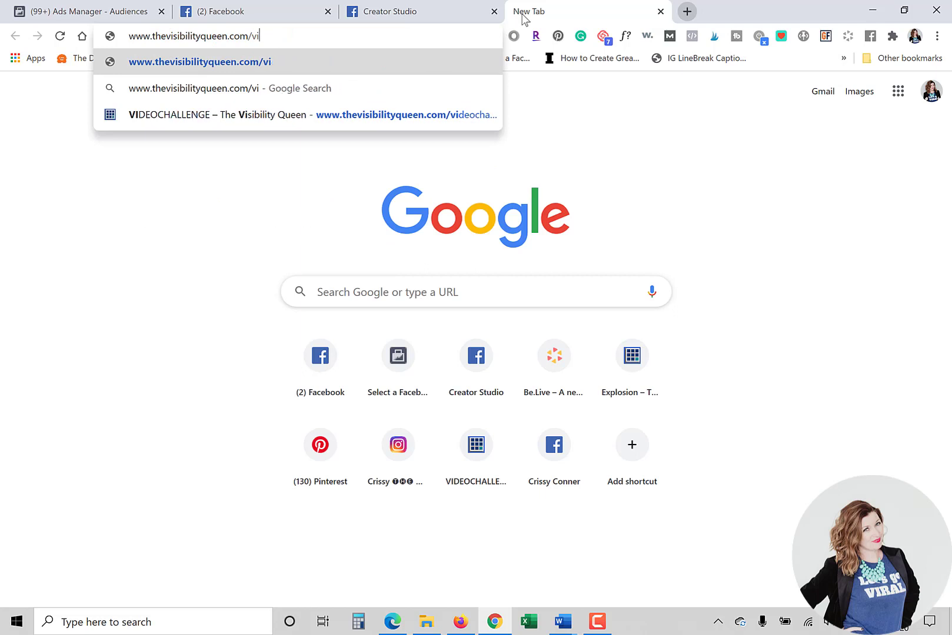
pyautogui.press('Return')
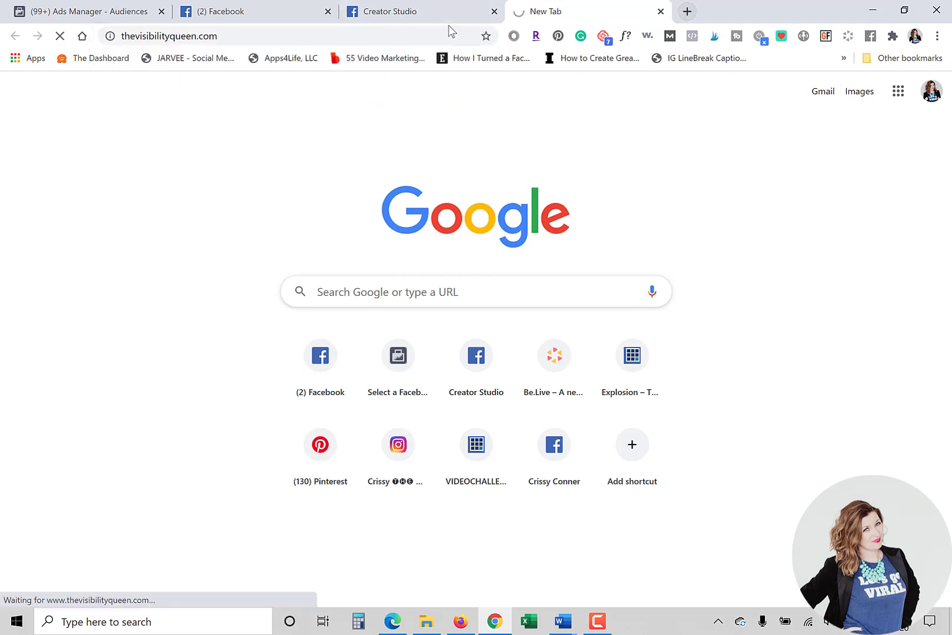
pyautogui.click(248, 37)
pyautogui.hotkey('ctrl', 'c')
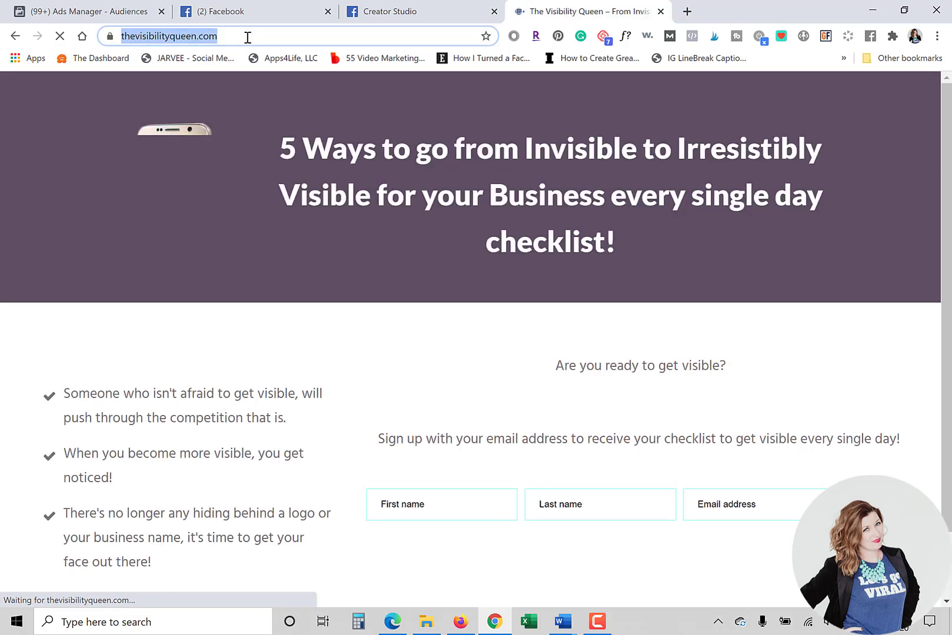
pyautogui.click(371, 6)
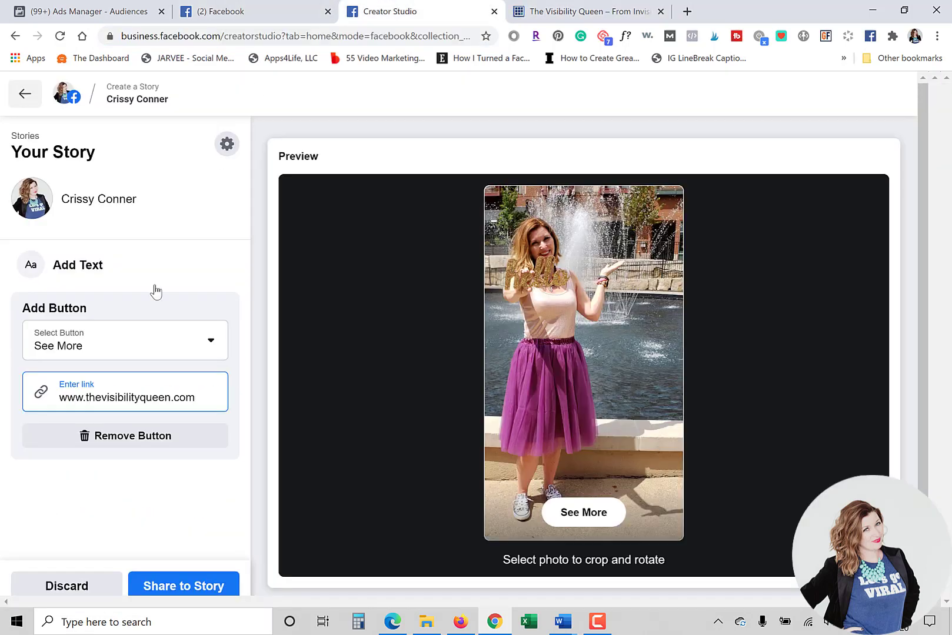
pyautogui.moveTo(202, 388); pyautogui.dragTo(36, 390)
pyautogui.hotkey('ctrl', 'v')
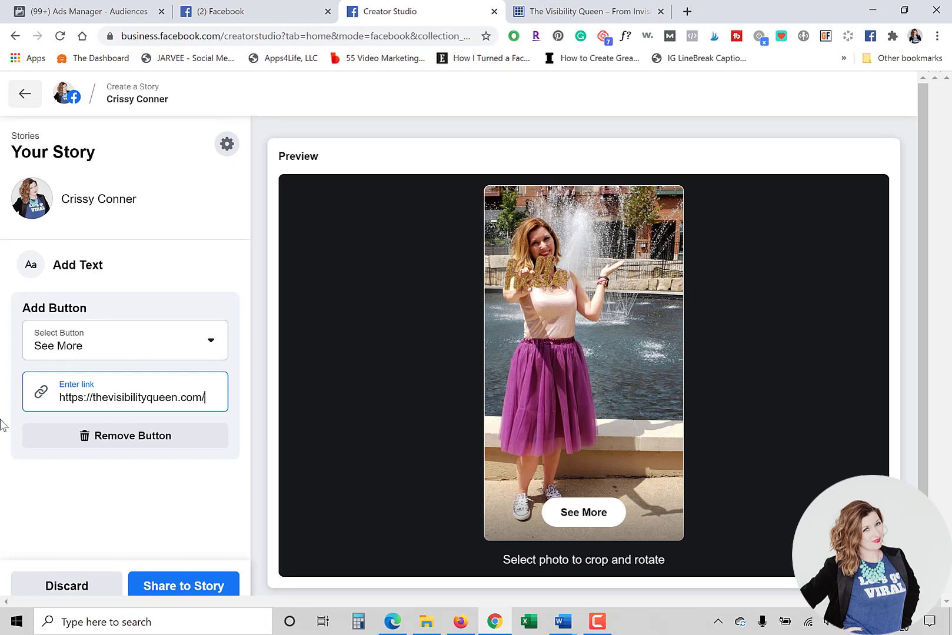
pyautogui.click(207, 588)
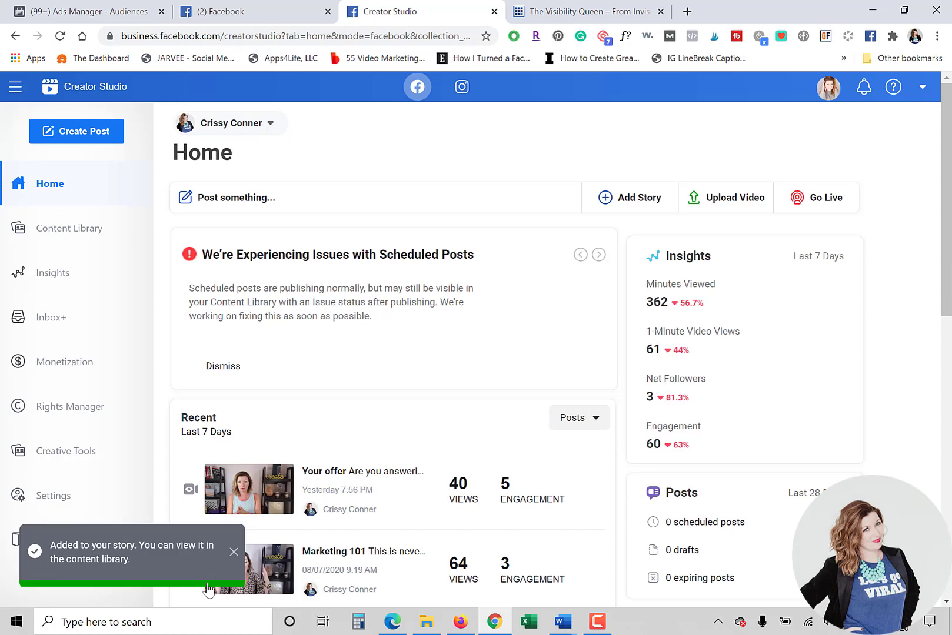
# Step: Switch to the Facebook site, search for the page owner's full name, and open the matching page
pyautogui.click(247, 12)
pyautogui.click(243, 87)
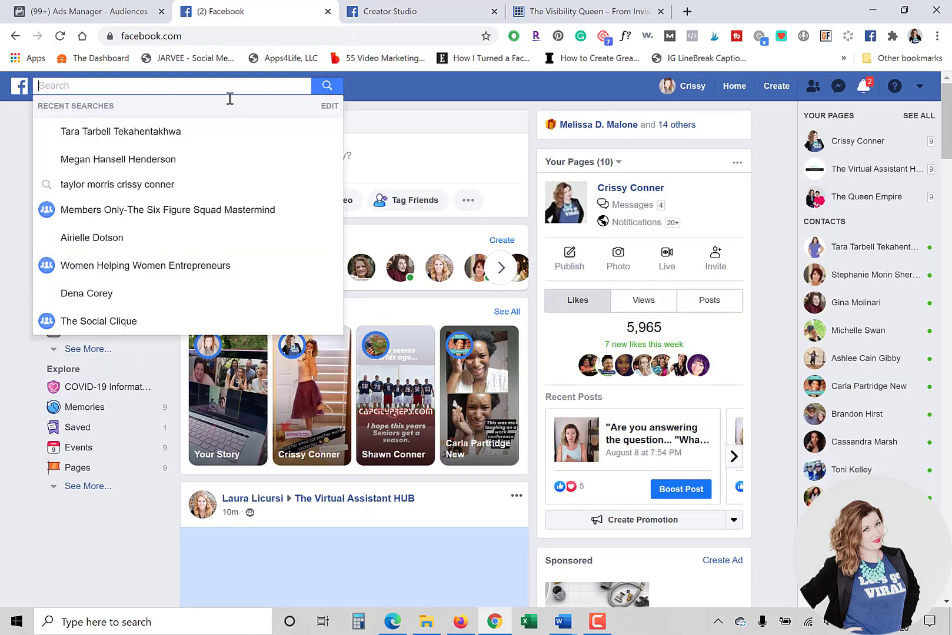
pyautogui.write('crissyc')
pyautogui.press('BackSpace')
pyautogui.write('c')
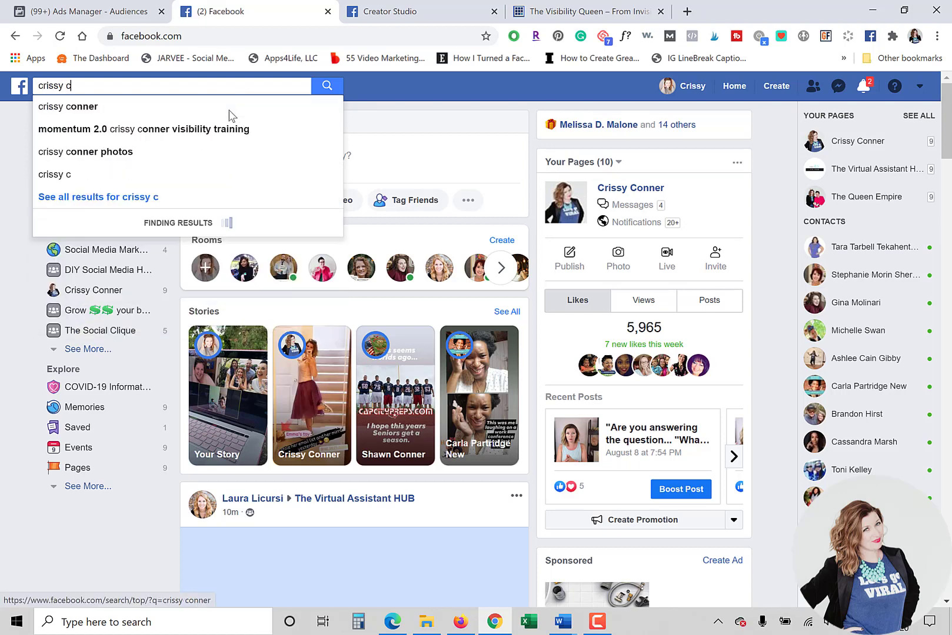
pyautogui.write('onner cre')
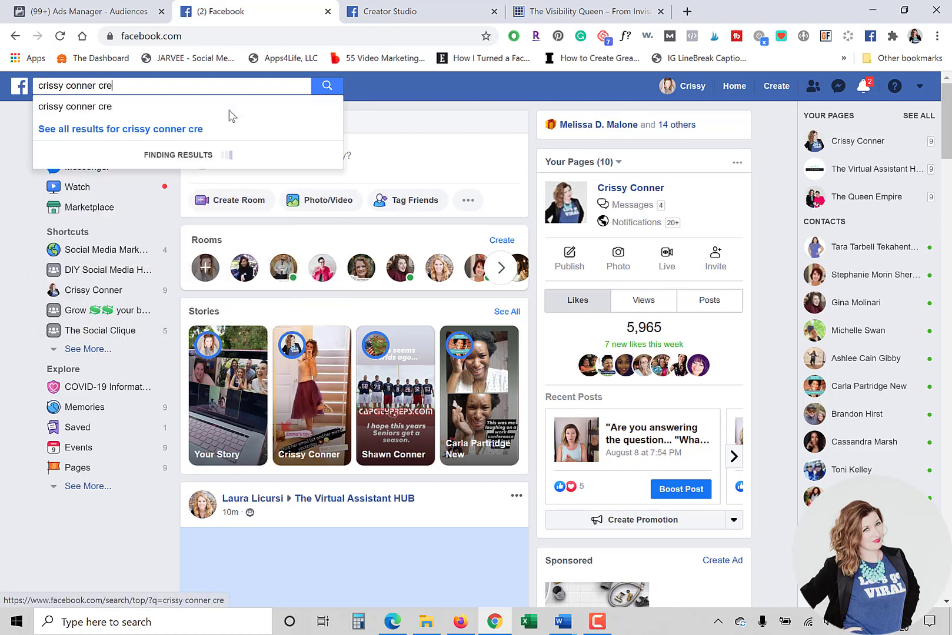
pyautogui.press('BackSpace')
pyautogui.press('BackSpace')
pyautogui.press('BackSpace')
pyautogui.press('Return')
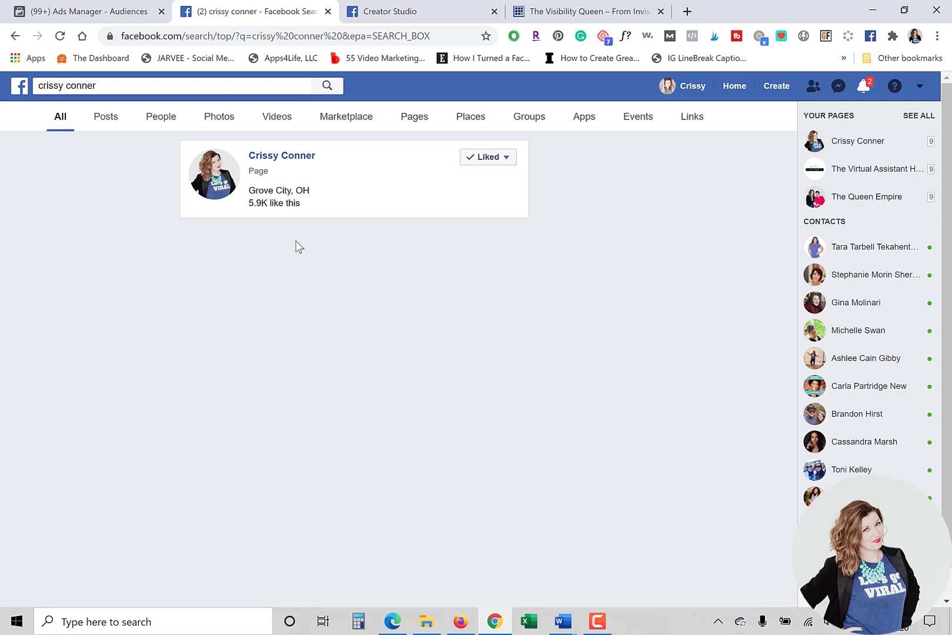
pyautogui.click(277, 159)
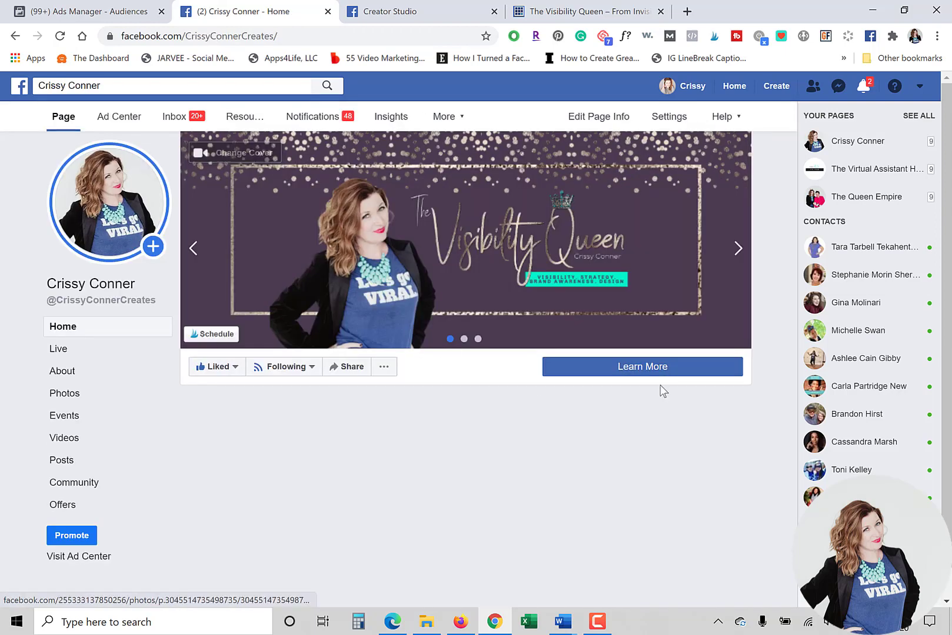
# Step: Open the page's Learn More button for editing, look over the button categories, and close the dialog without changes
pyautogui.click(654, 373)
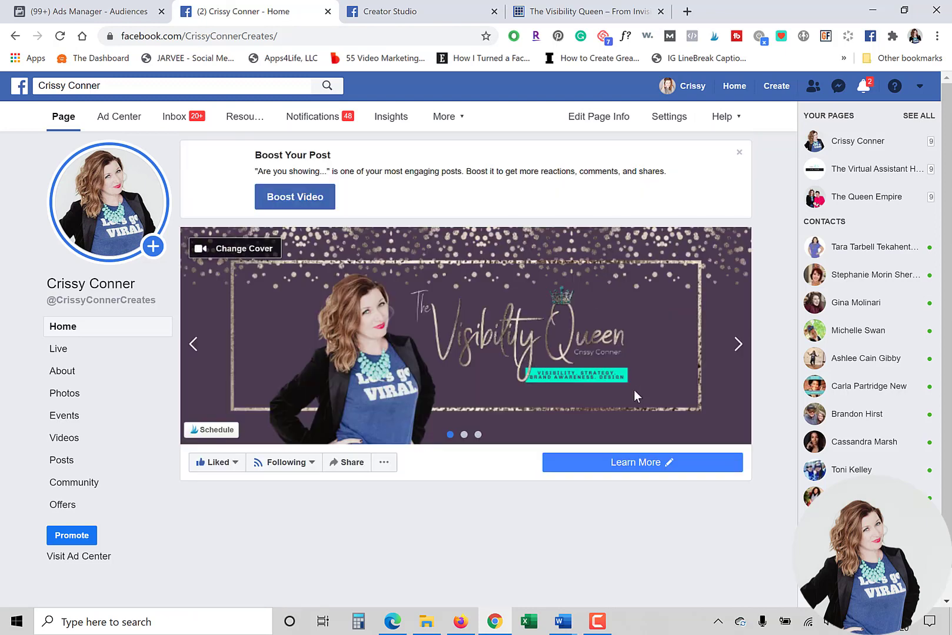
pyautogui.click(676, 464)
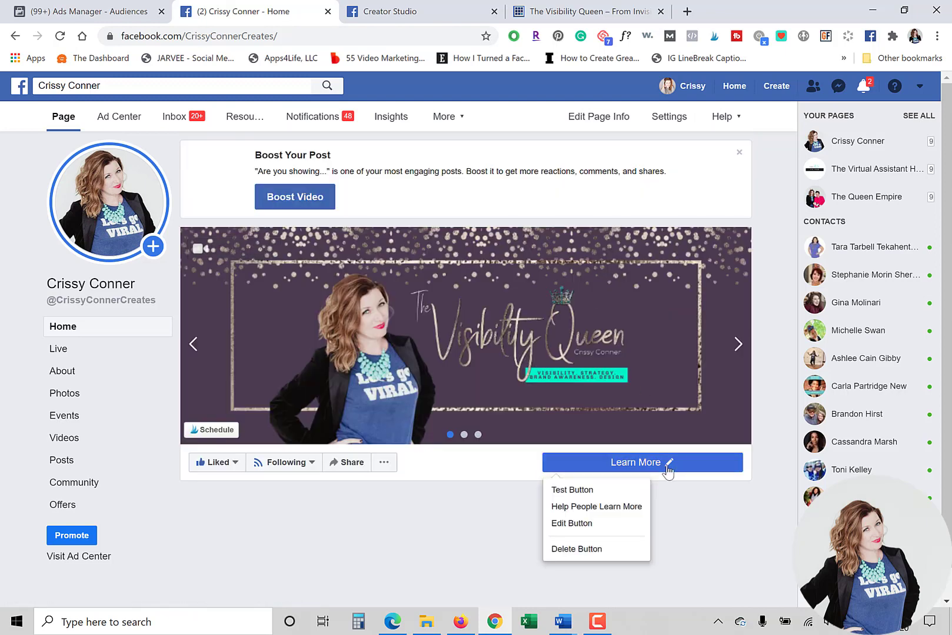
pyautogui.click(588, 524)
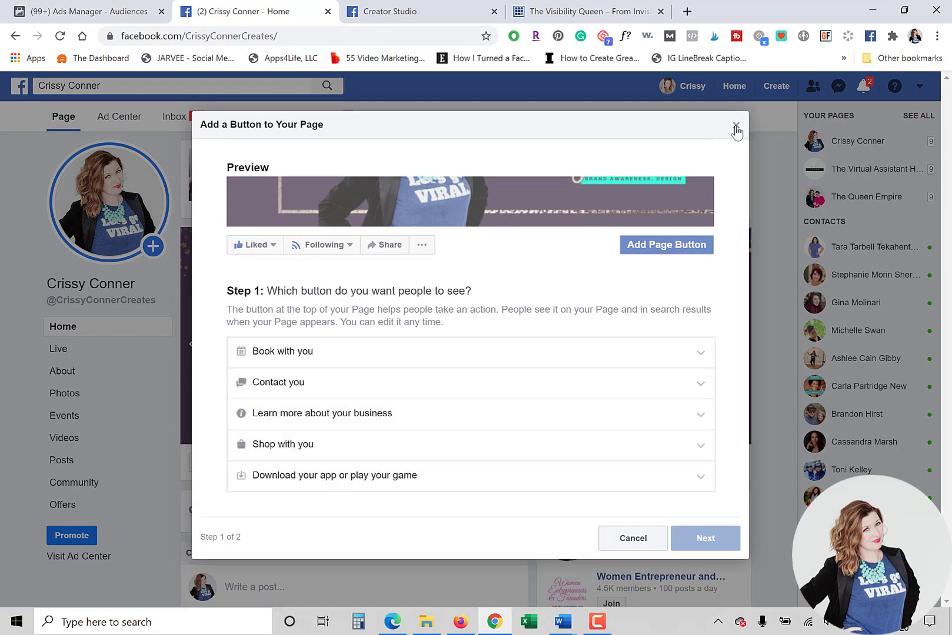
pyautogui.click(735, 126)
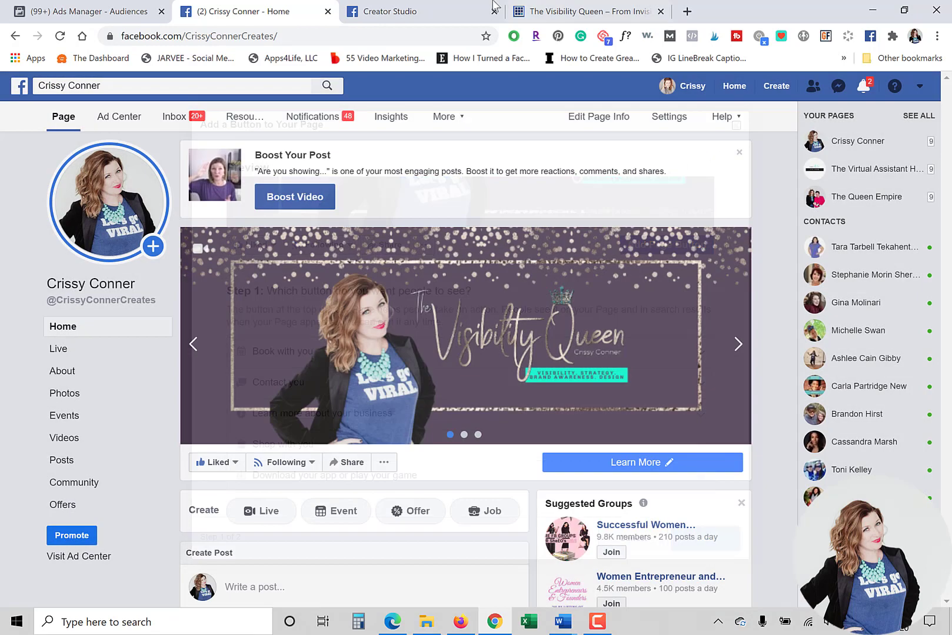
pyautogui.click(432, 7)
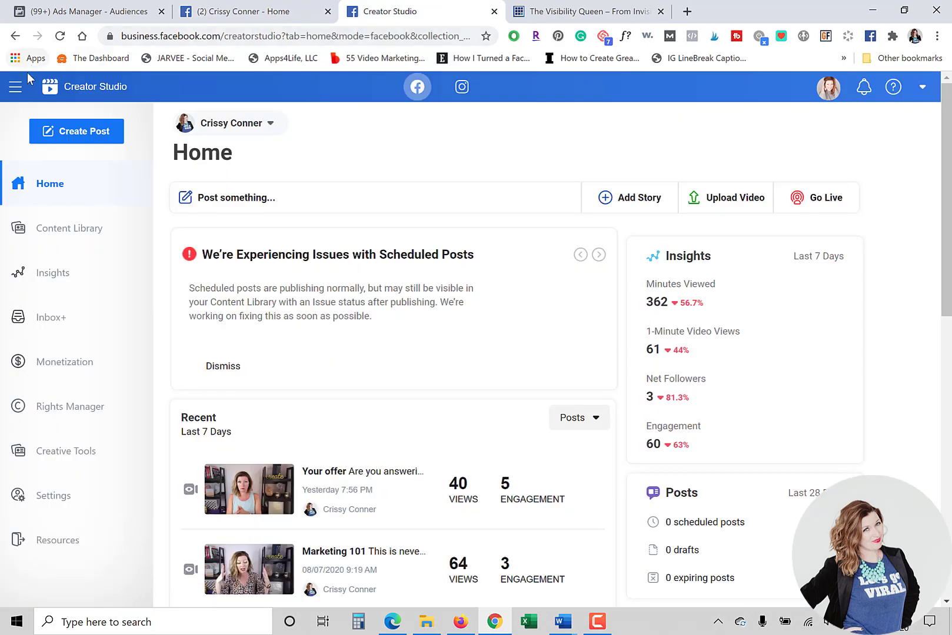
pyautogui.click(74, 141)
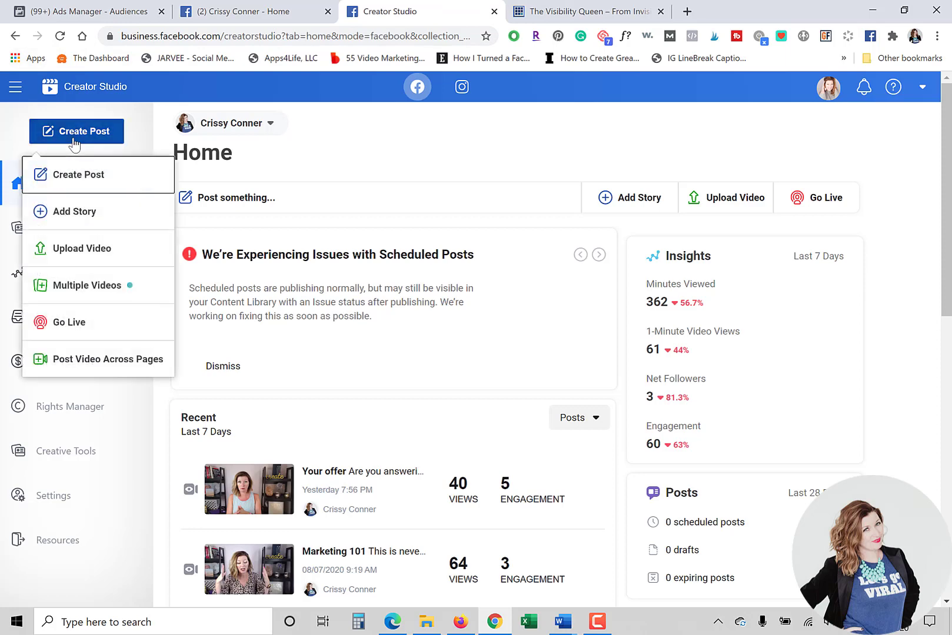
pyautogui.click(85, 178)
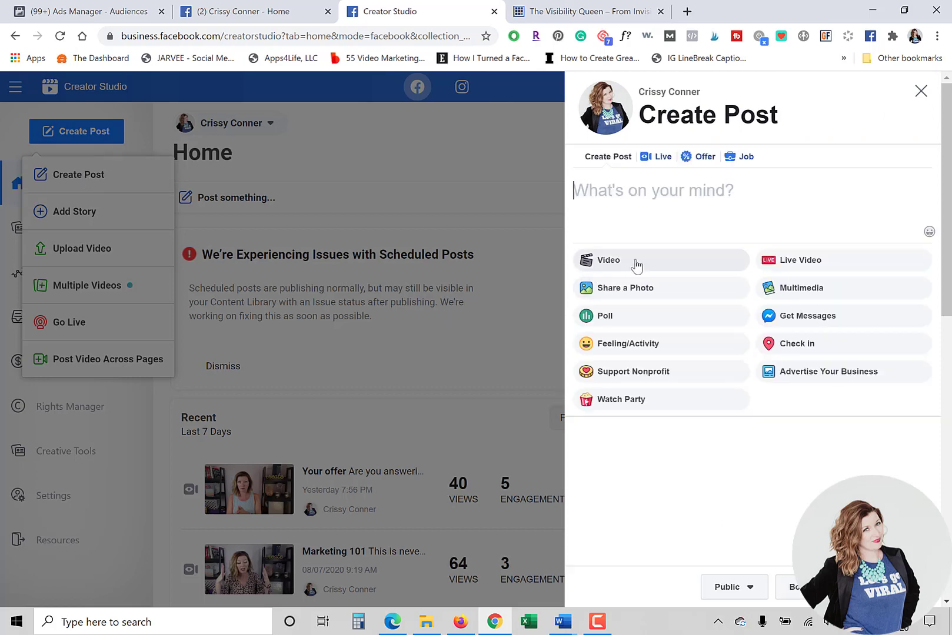
pyautogui.click(636, 265)
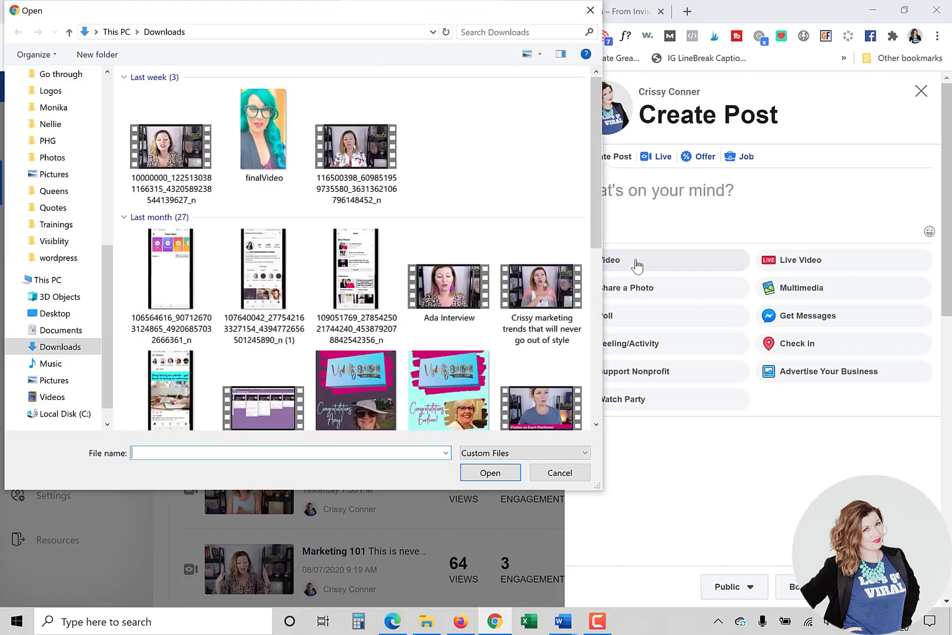
pyautogui.click(173, 154)
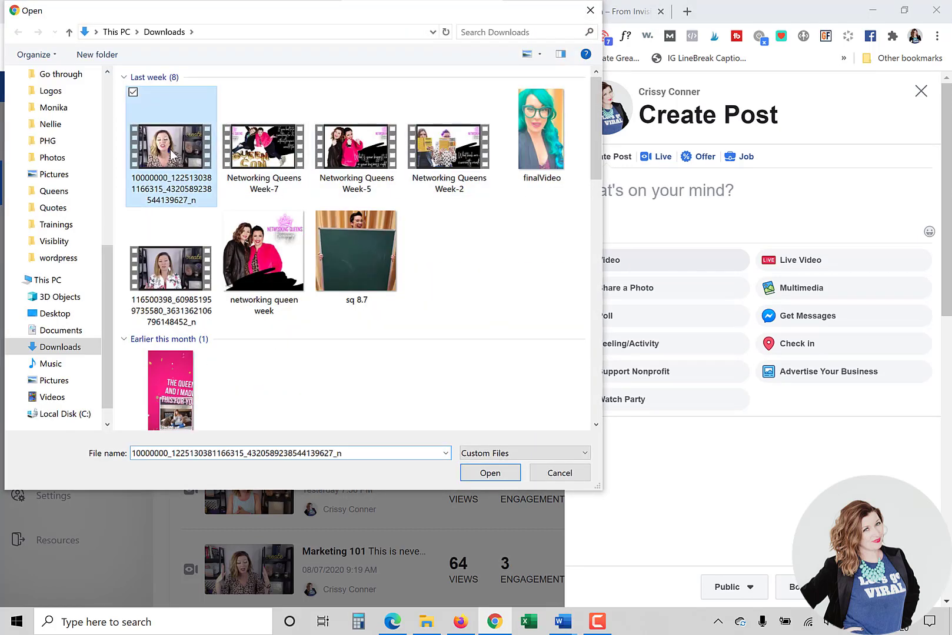
pyautogui.click(484, 471)
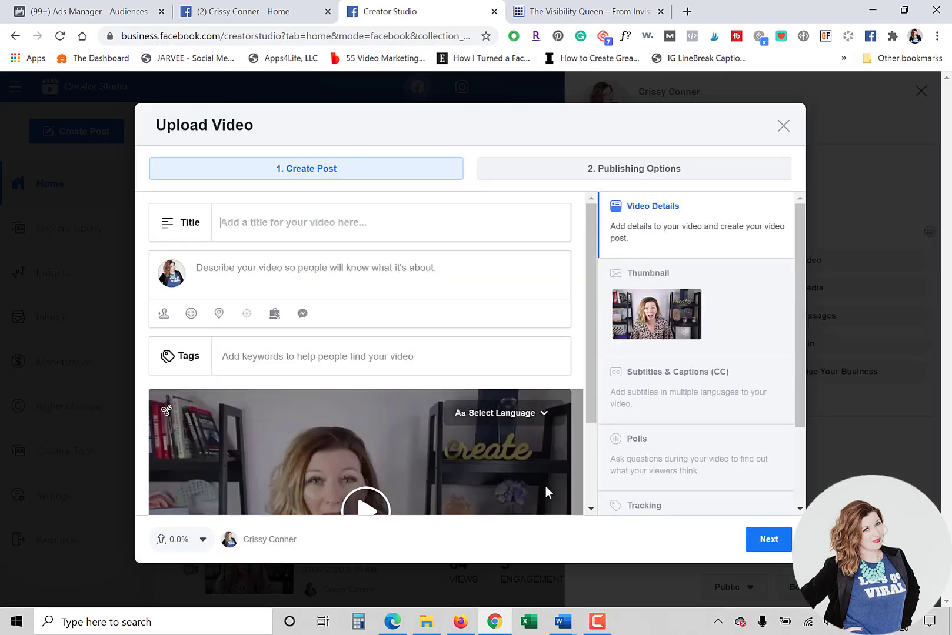
# Step: Look over the video detail fields and choose the third auto-generated image as the video's thumbnail
pyautogui.click(285, 227)
pyautogui.scroll(-1, 314, 281)
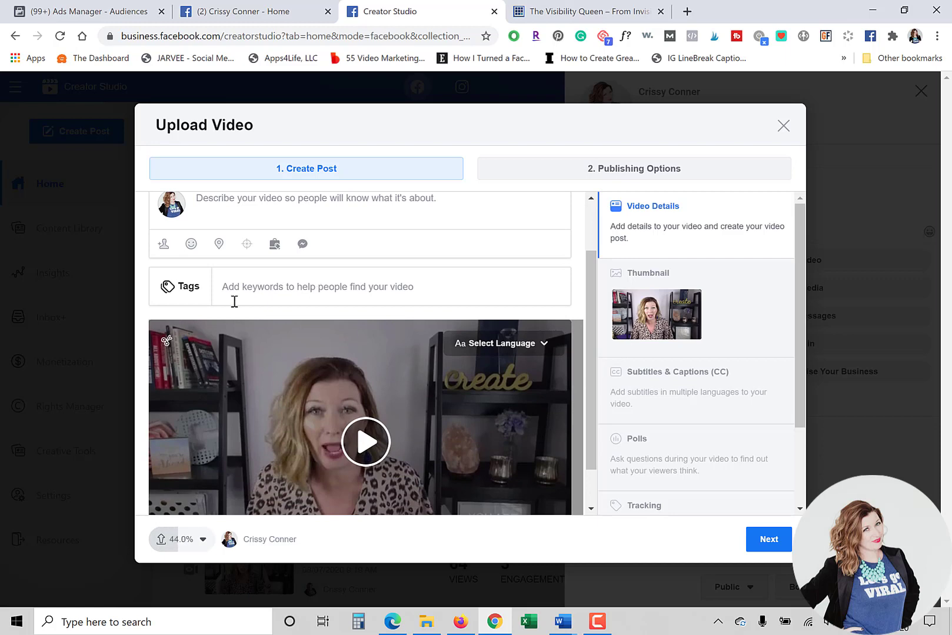
pyautogui.click(662, 321)
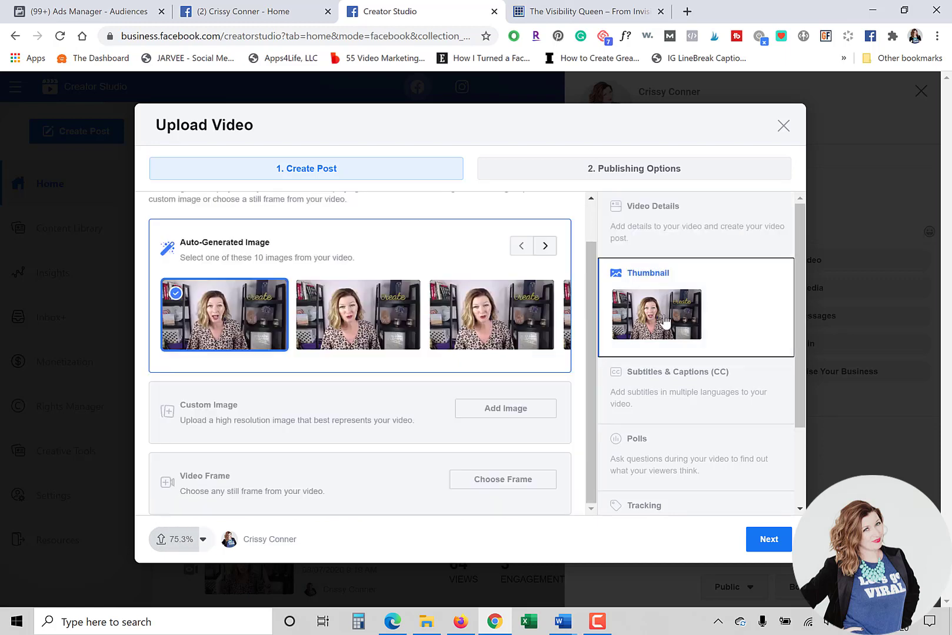
pyautogui.click(535, 336)
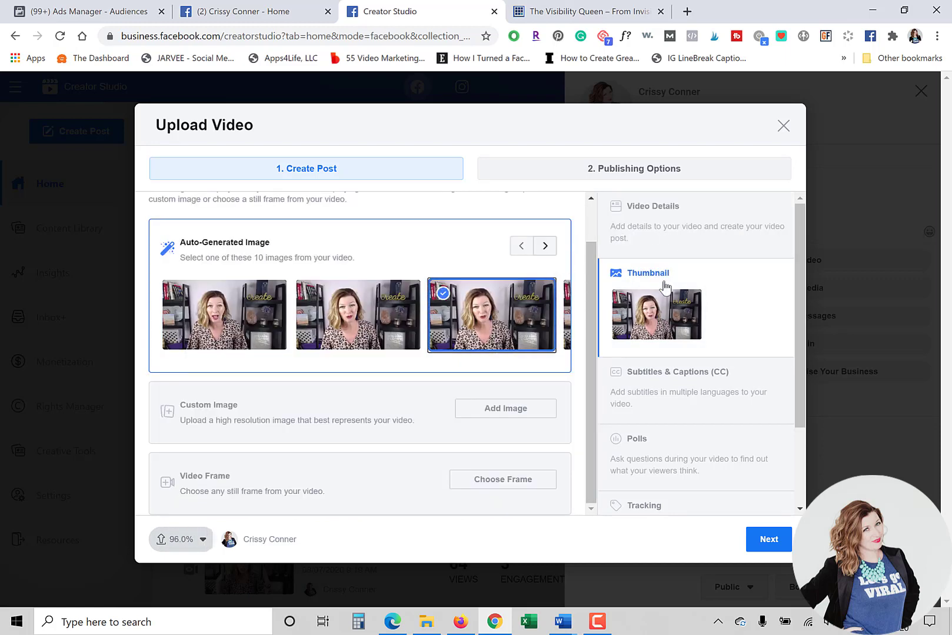
# Step: Set the video language to English in the subtitles and captions settings
pyautogui.click(669, 416)
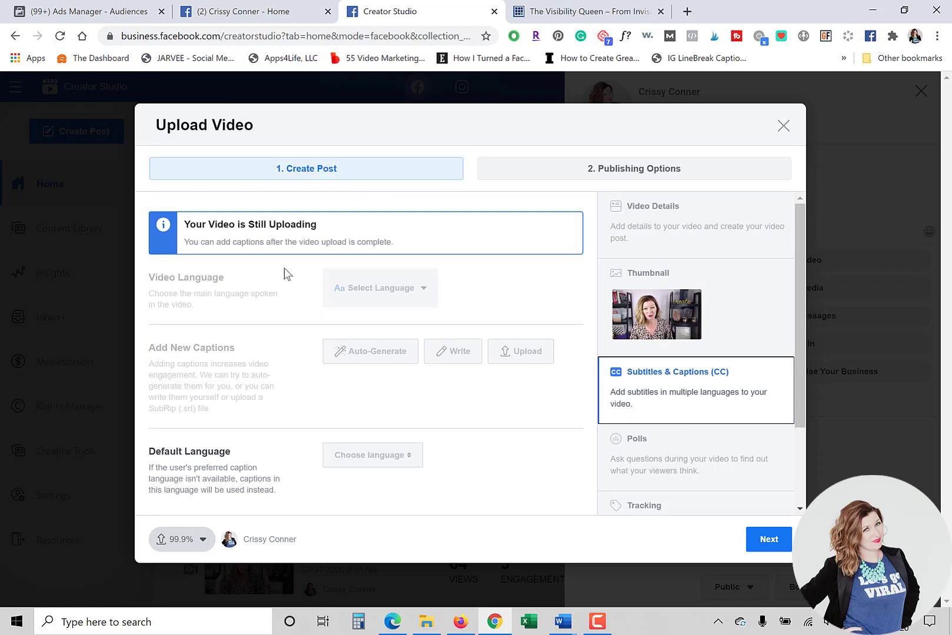
pyautogui.click(416, 232)
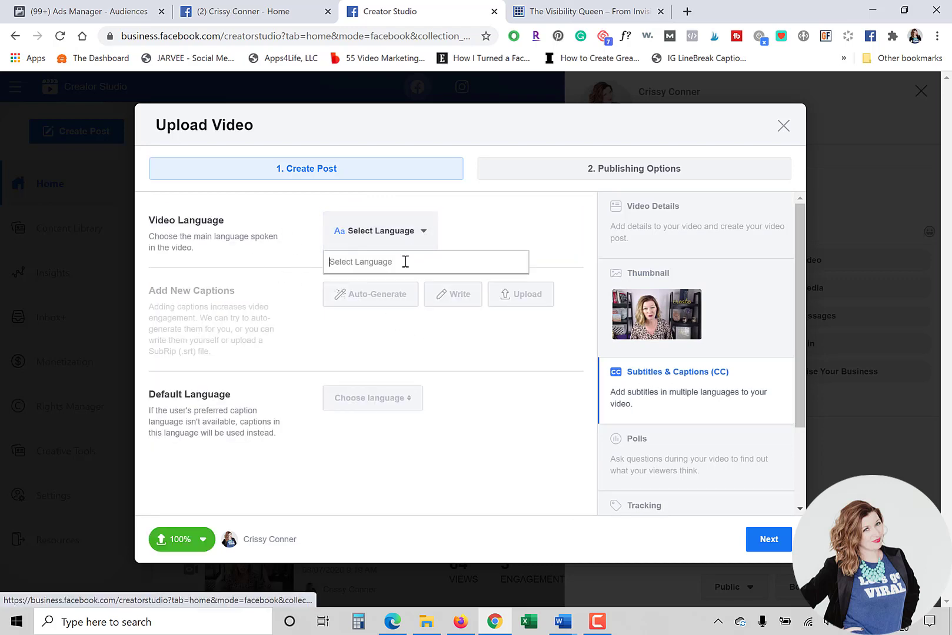
pyautogui.write('engli')
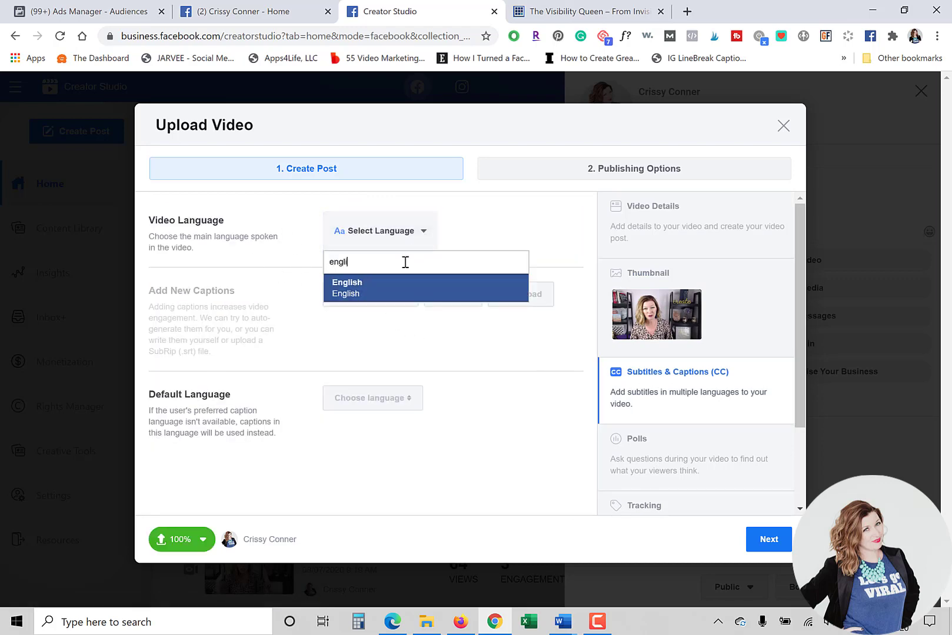
pyautogui.click(407, 297)
pyautogui.scroll(-2, 630, 411)
pyautogui.scroll(2, 634, 417)
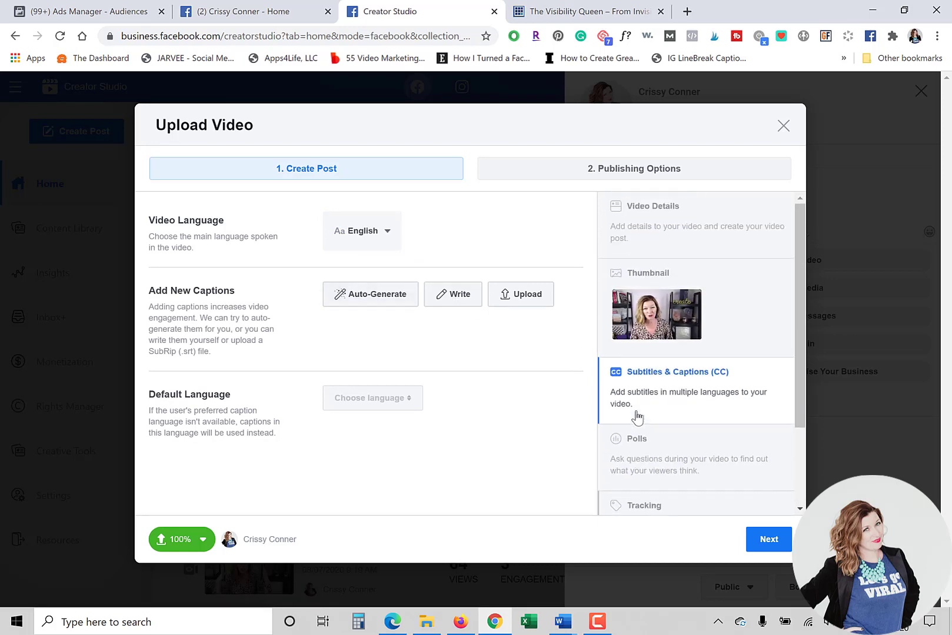
# Step: Enter "test" as both the video's title and description, and continue to the publishing options
pyautogui.click(770, 539)
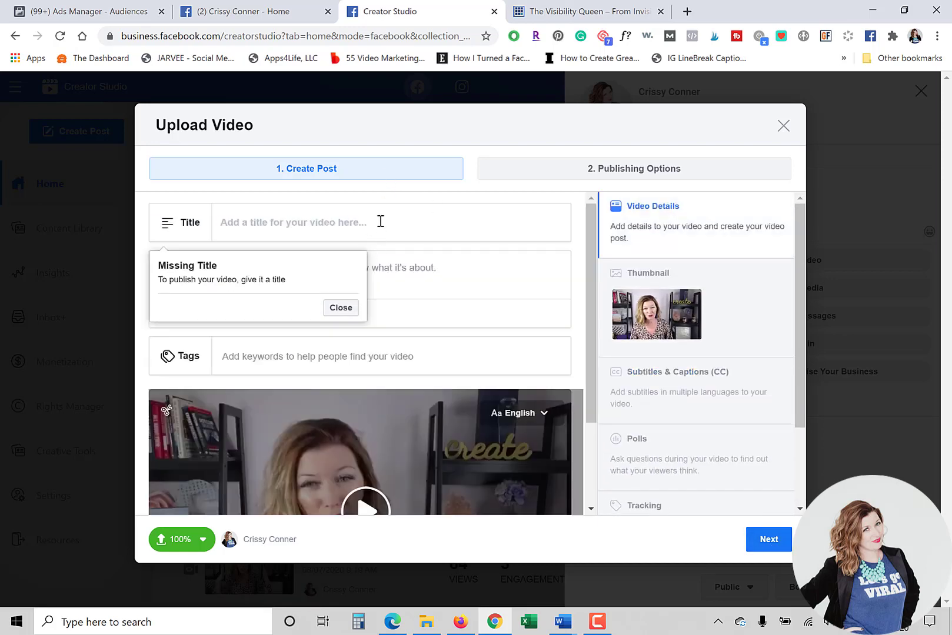
pyautogui.click(423, 224)
pyautogui.write('test')
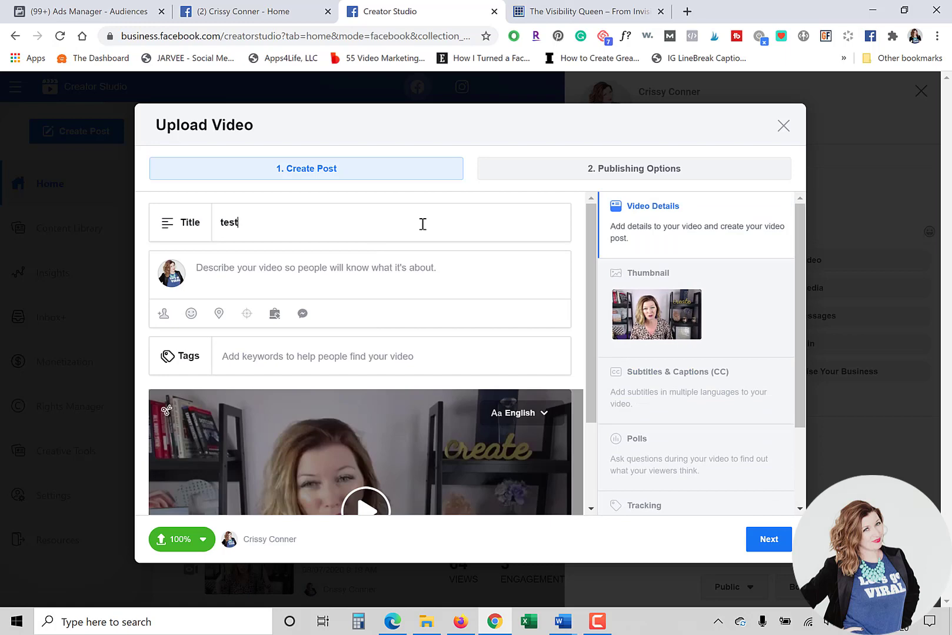
pyautogui.click(369, 265)
pyautogui.write('test')
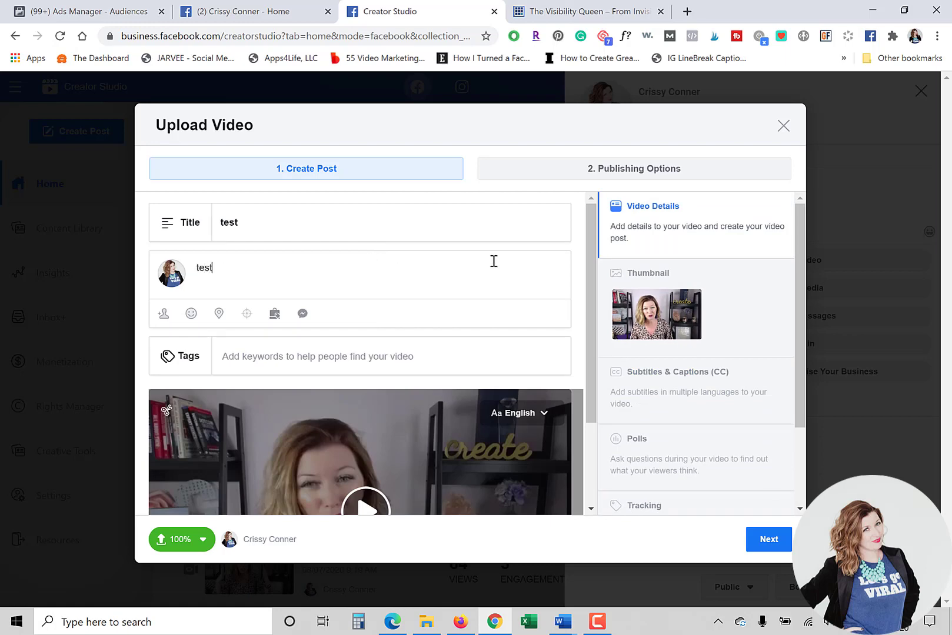
pyautogui.click(768, 539)
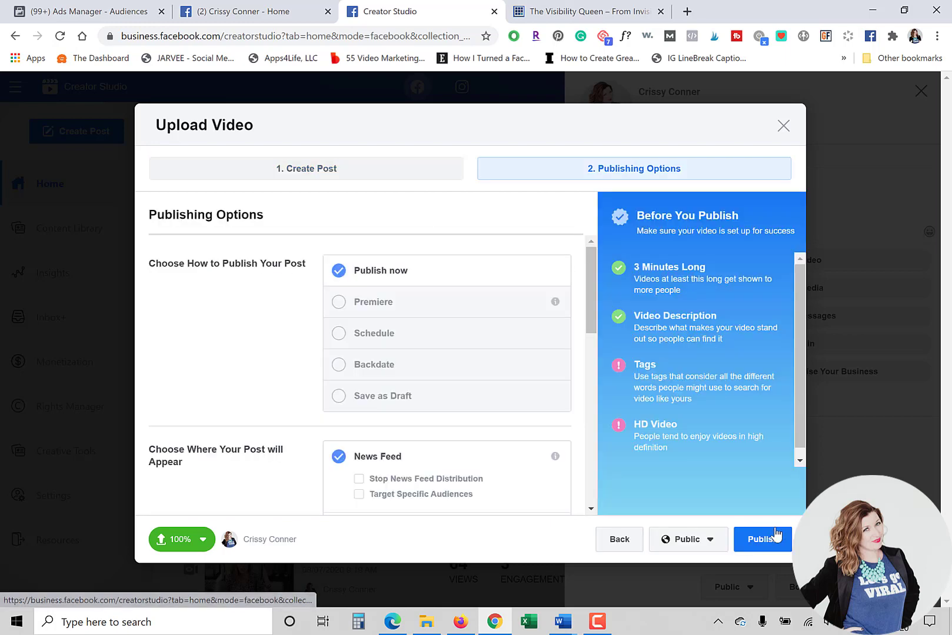
# Step: Select Premiere as the publishing method and look over its date, time and announcement image options
pyautogui.click(361, 314)
pyautogui.scroll(-3, 377, 388)
pyautogui.scroll(1, 416, 367)
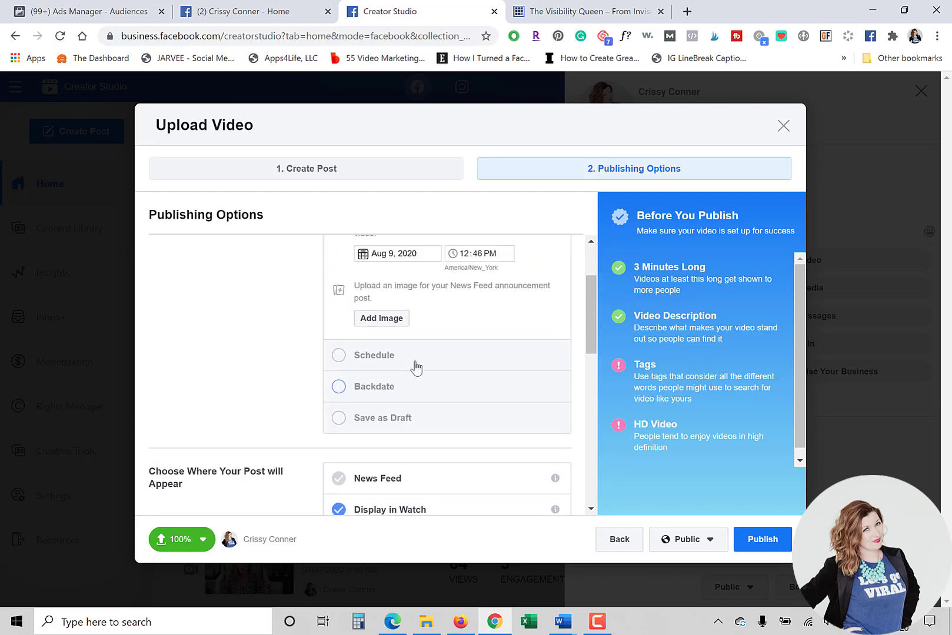
pyautogui.scroll(2, 416, 367)
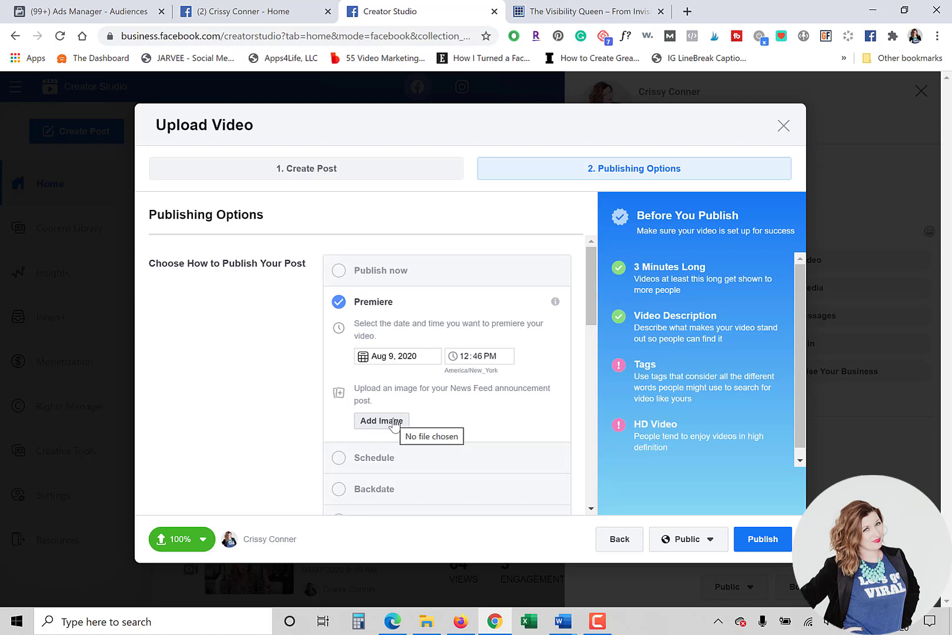
# Step: Select Schedule as the publishing method for the video post
pyautogui.scroll(-1, 389, 420)
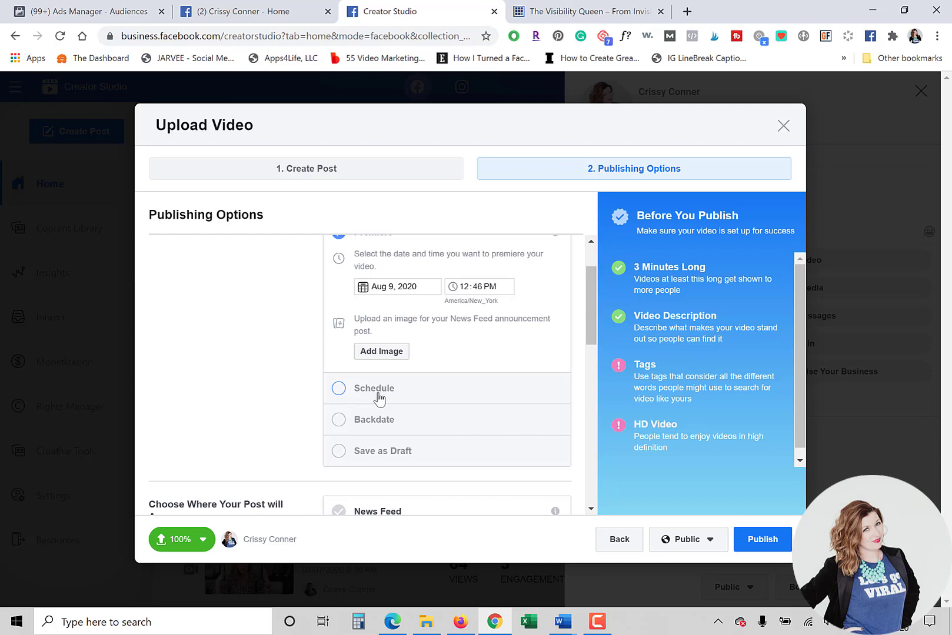
pyautogui.click(379, 399)
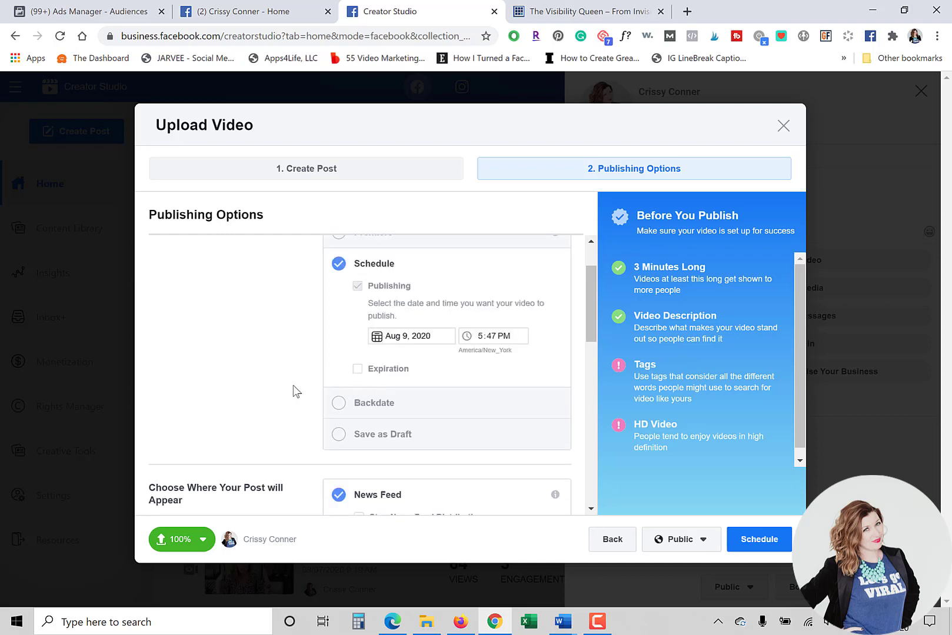
pyautogui.scroll(1, 296, 392)
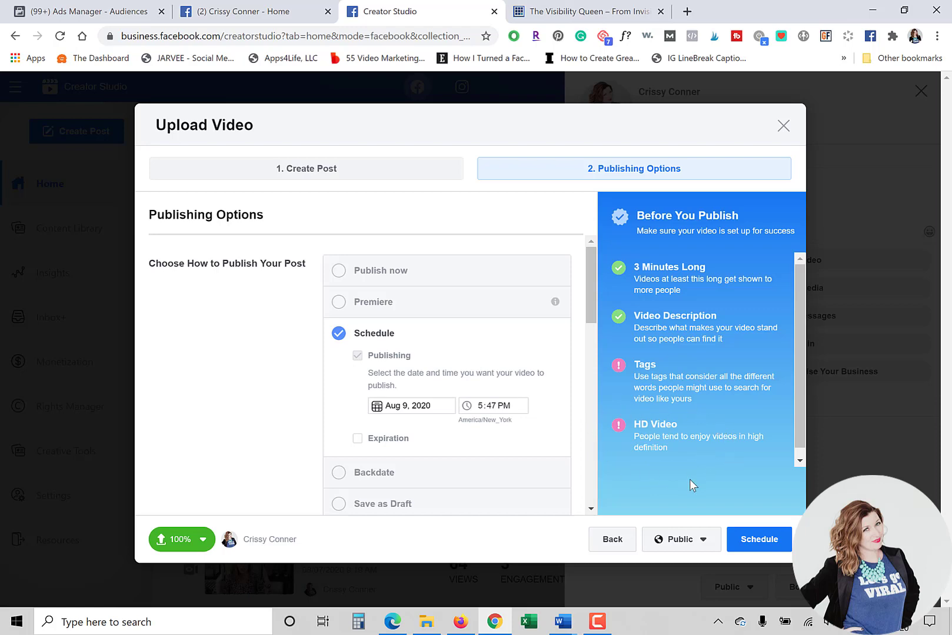
# Step: Look over the video post's remaining publishing options, including where it appears, fundraising, series, playlists and availability to other pages
pyautogui.scroll(-7, 340, 436)
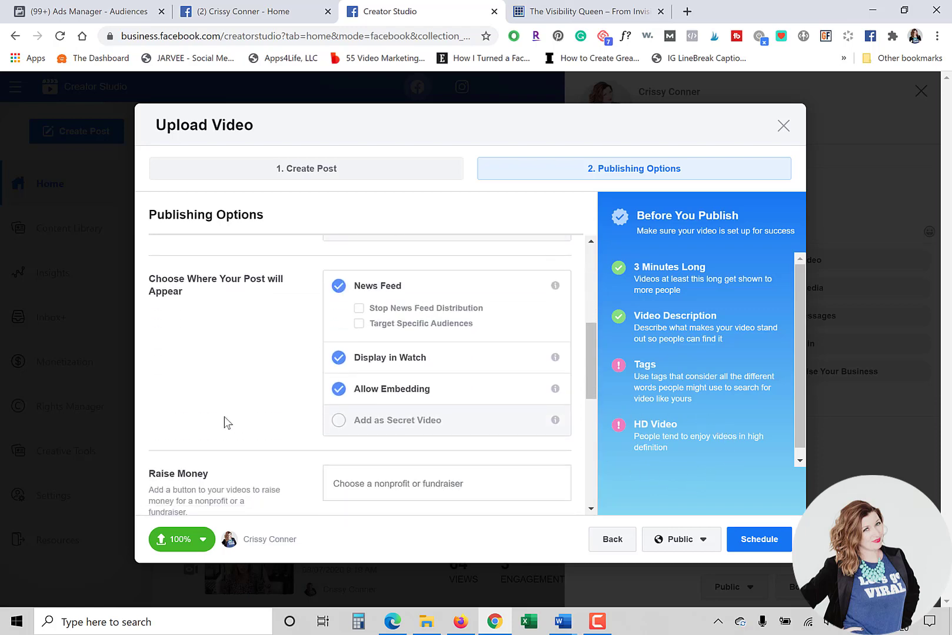
pyautogui.scroll(-4, 224, 417)
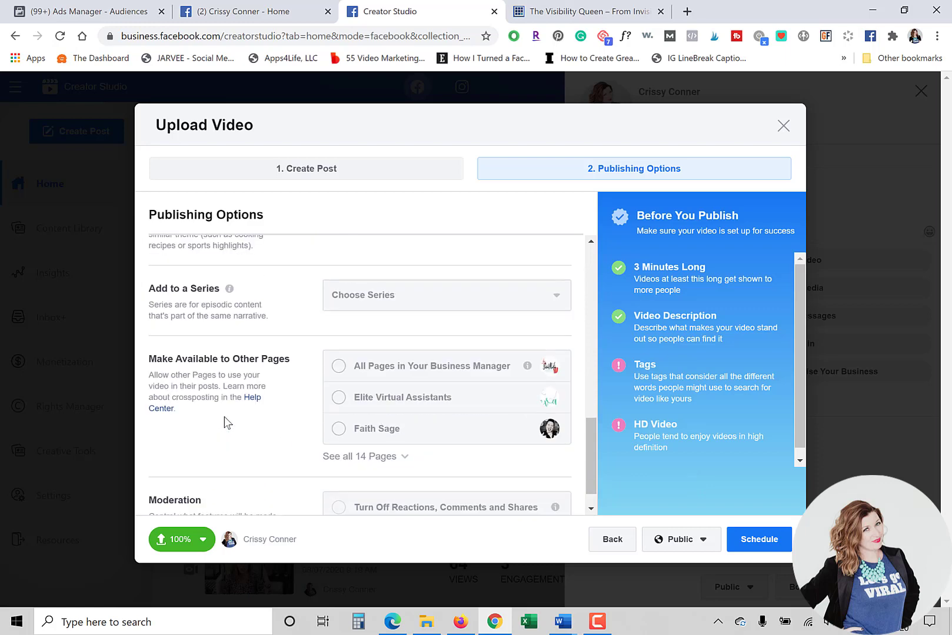
pyautogui.scroll(-1, 224, 419)
pyautogui.scroll(4, 270, 450)
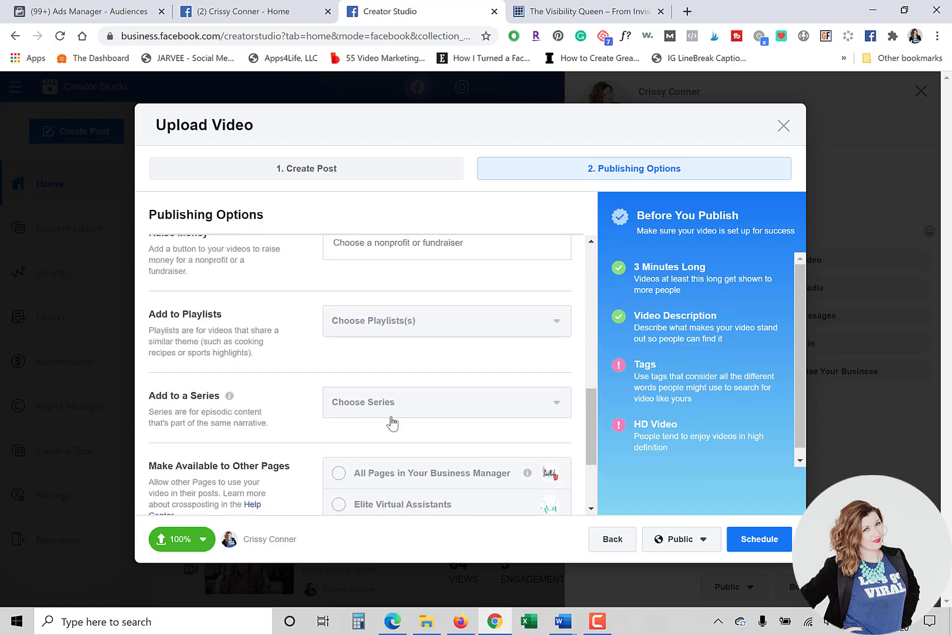
pyautogui.click(391, 412)
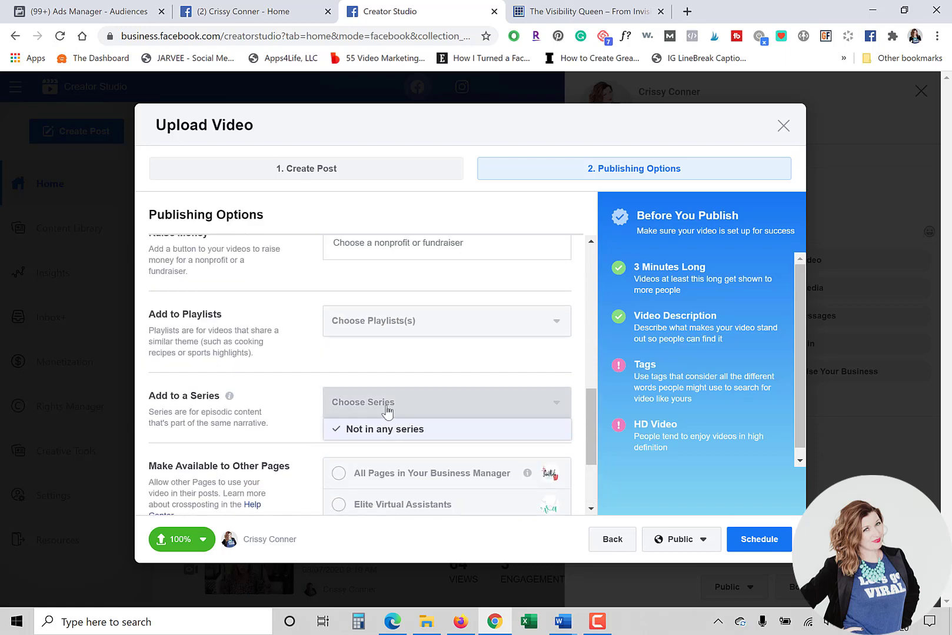
pyautogui.click(265, 387)
pyautogui.click(387, 339)
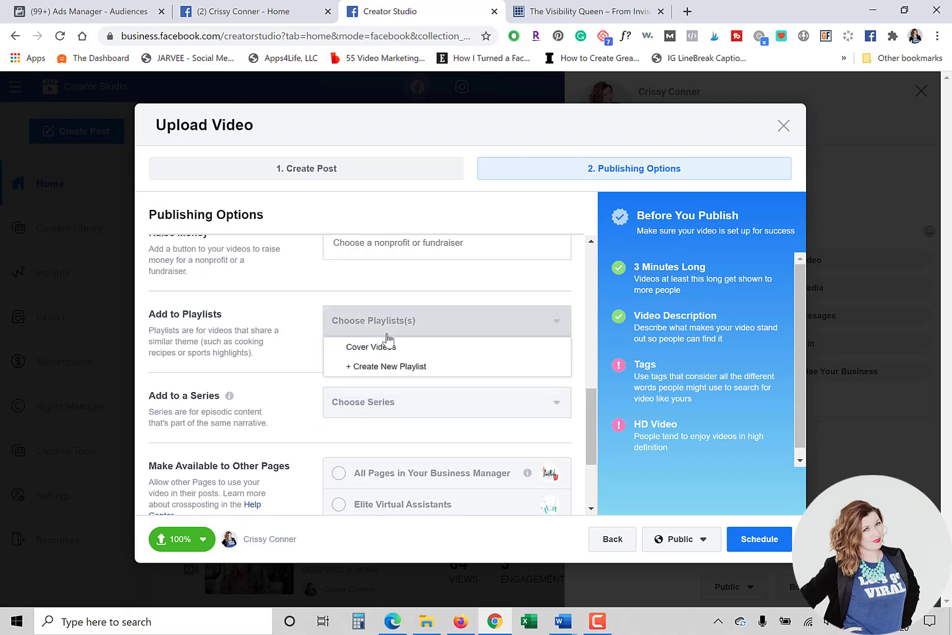
pyautogui.scroll(2, 288, 380)
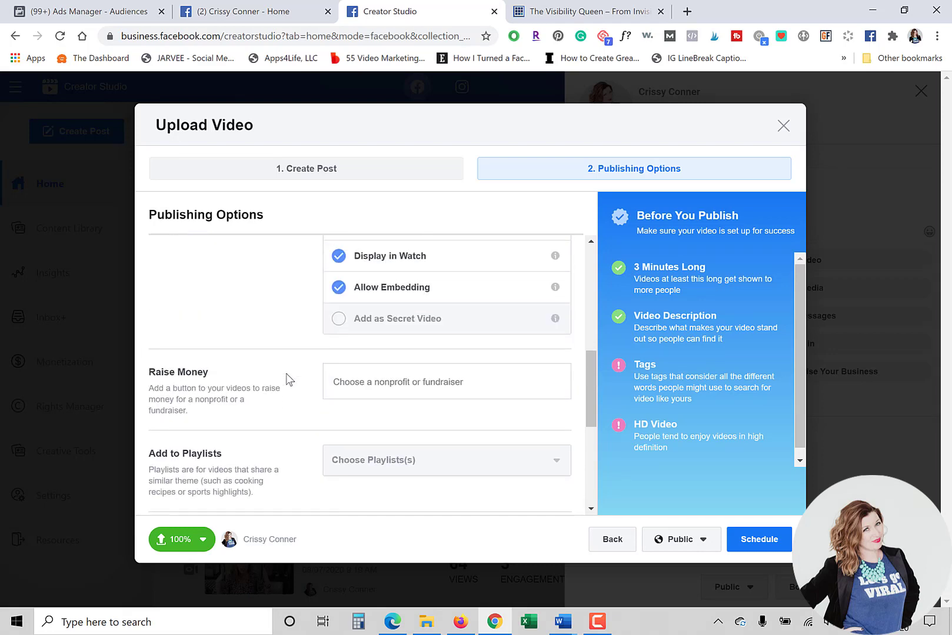
pyautogui.scroll(4, 288, 379)
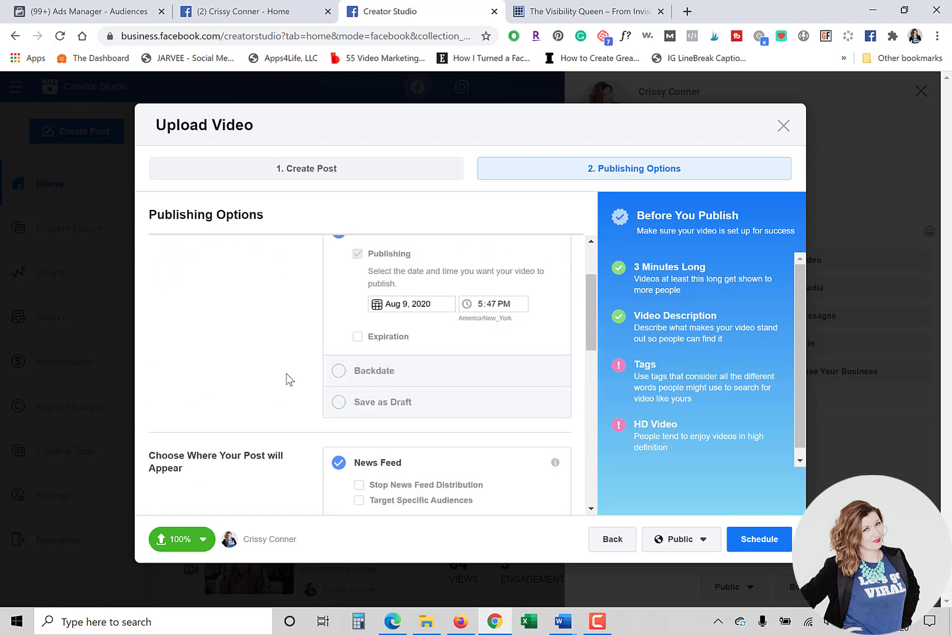
# Step: Exit the video upload without saving it
pyautogui.click(784, 127)
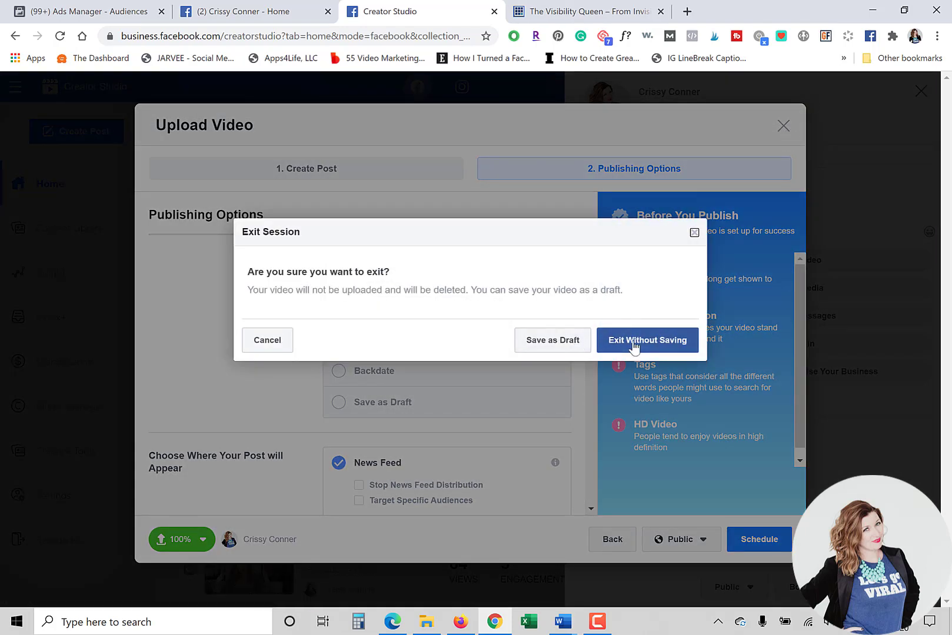
pyautogui.click(674, 346)
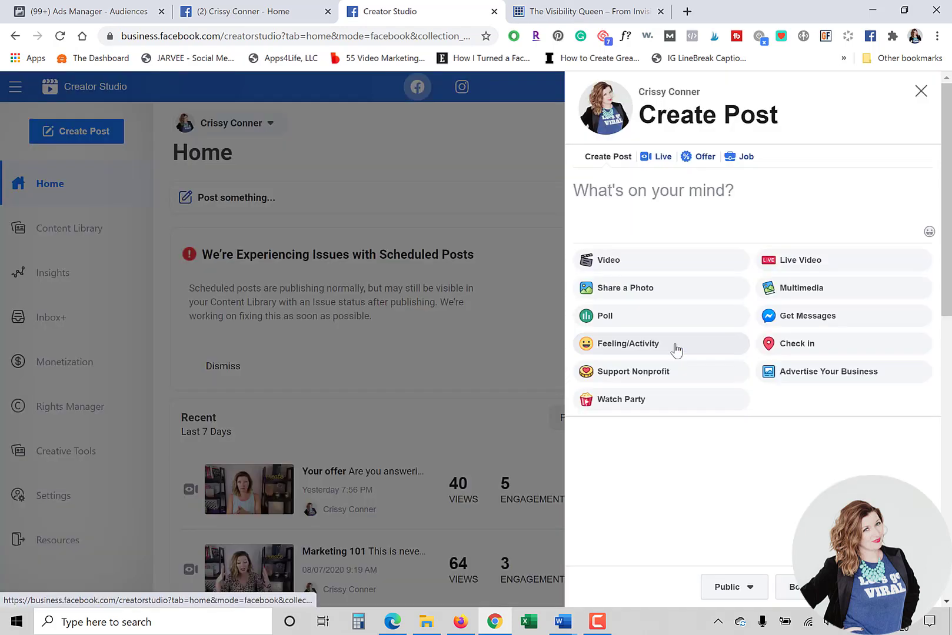
# Step: Attach the photo 20200808_174257 from Downloads to a new page post and enter "test" as its text
pyautogui.click(651, 290)
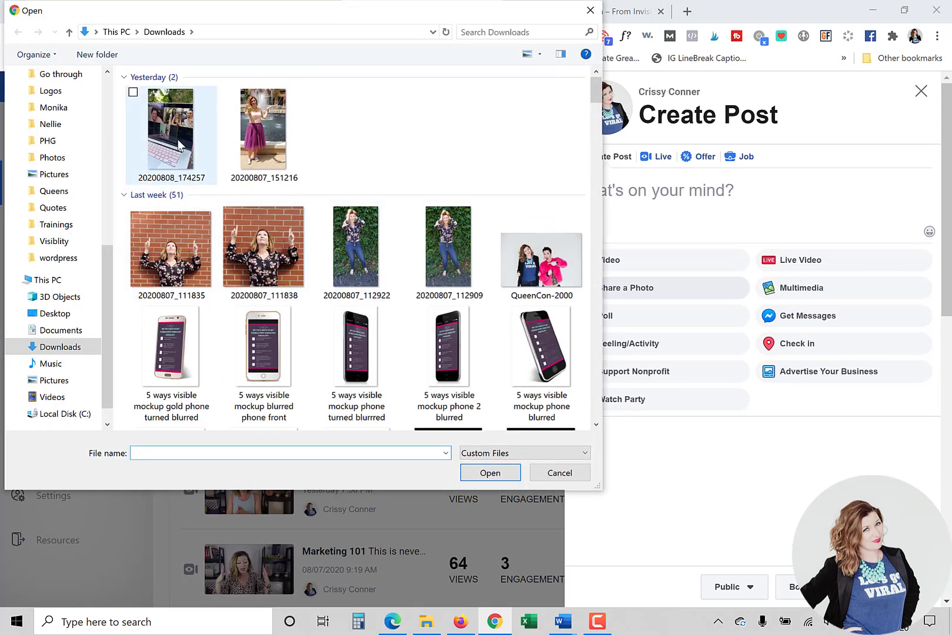
pyautogui.click(180, 146)
pyautogui.click(490, 472)
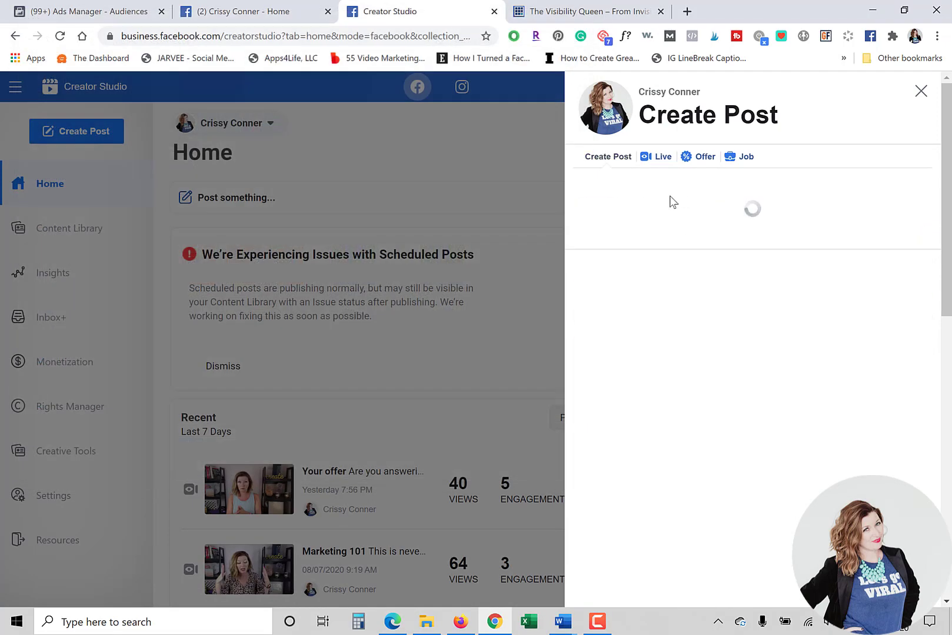
pyautogui.click(630, 191)
pyautogui.write('test')
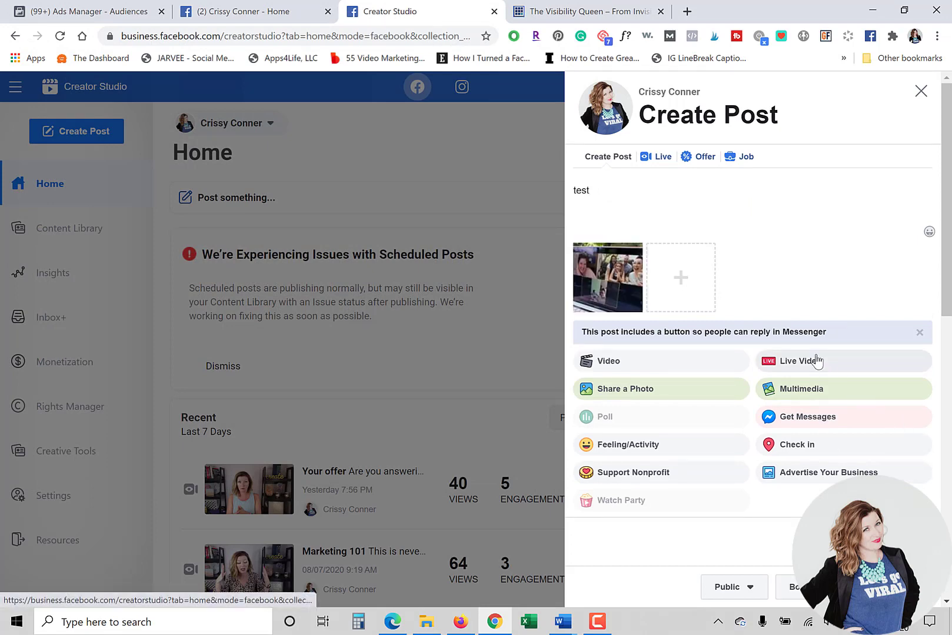
# Step: Remove the Messenger reply button from the photo post and discard the whole post
pyautogui.click(815, 417)
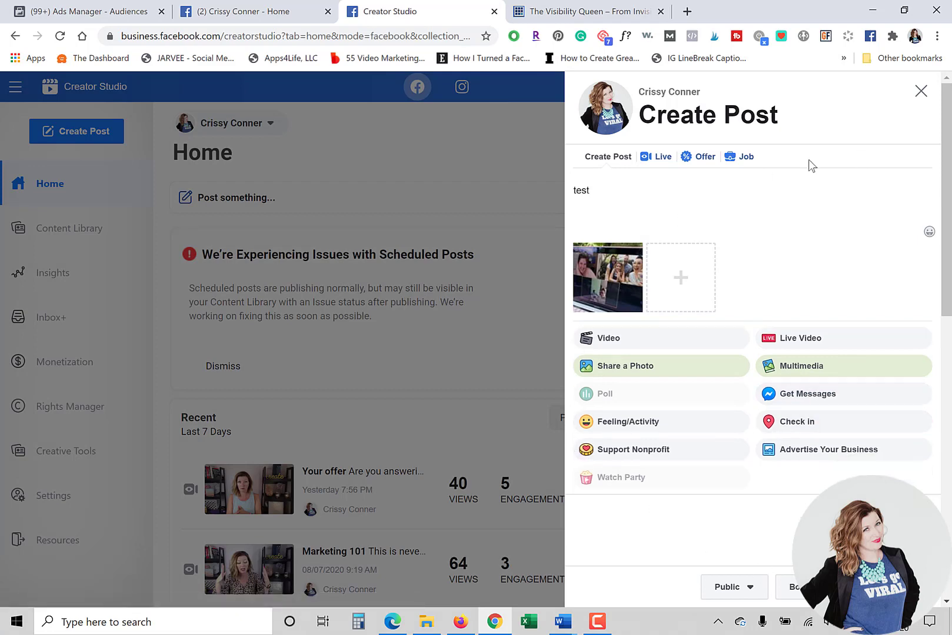
pyautogui.click(920, 94)
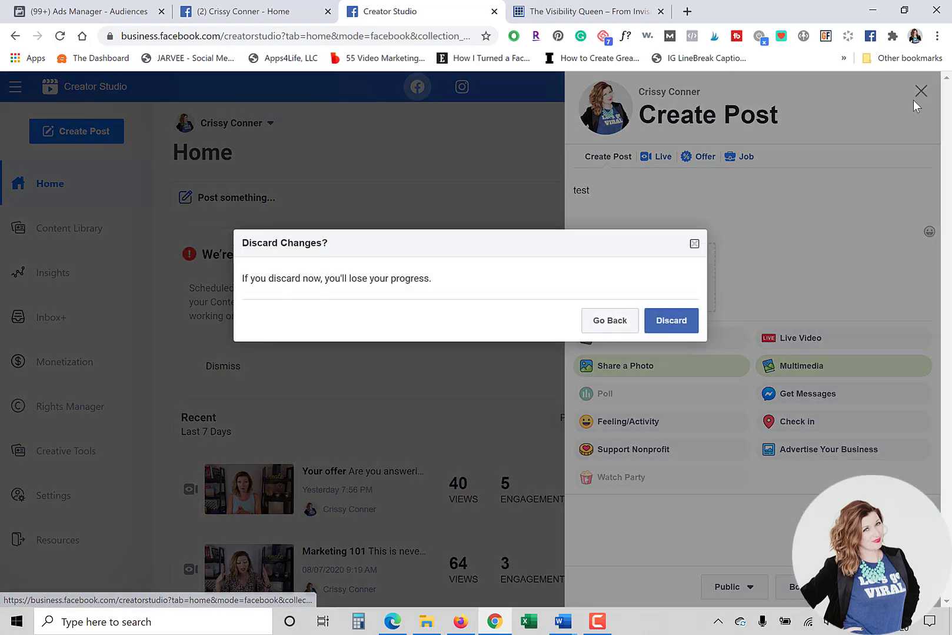
pyautogui.click(699, 320)
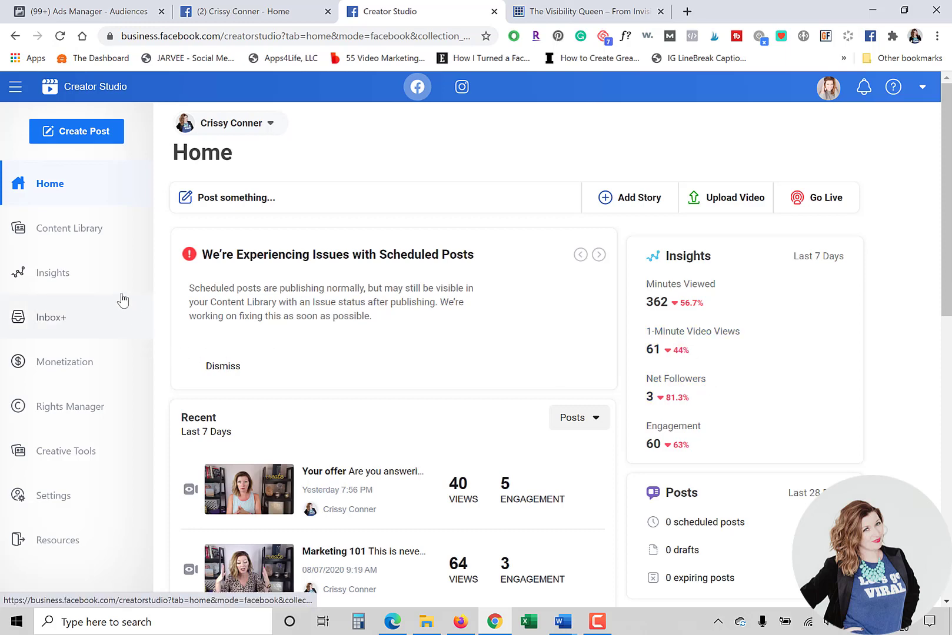
# Step: View the page's scheduled posts in the Content Library and look over its list of stories
pyautogui.click(86, 230)
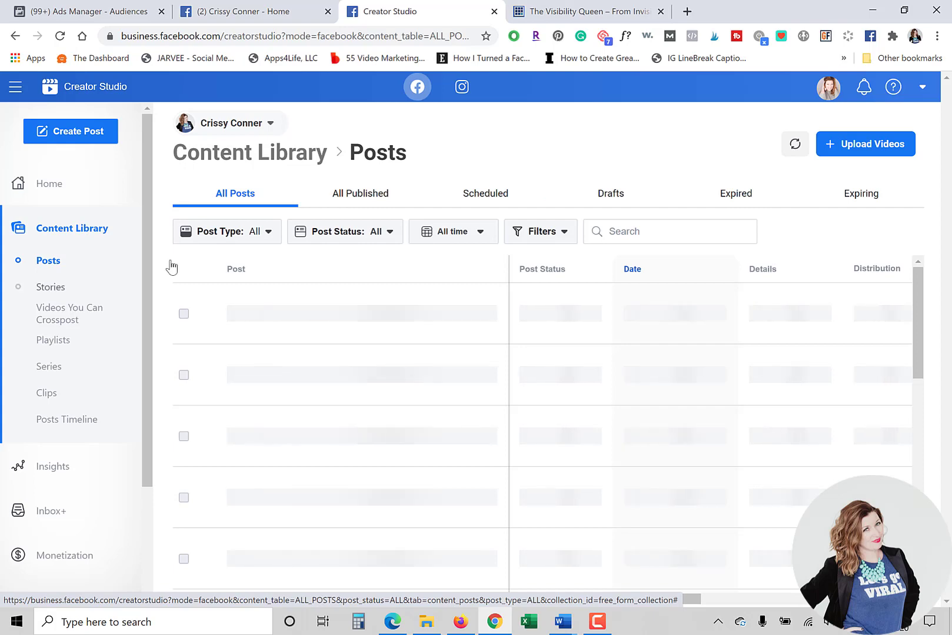
pyautogui.click(486, 199)
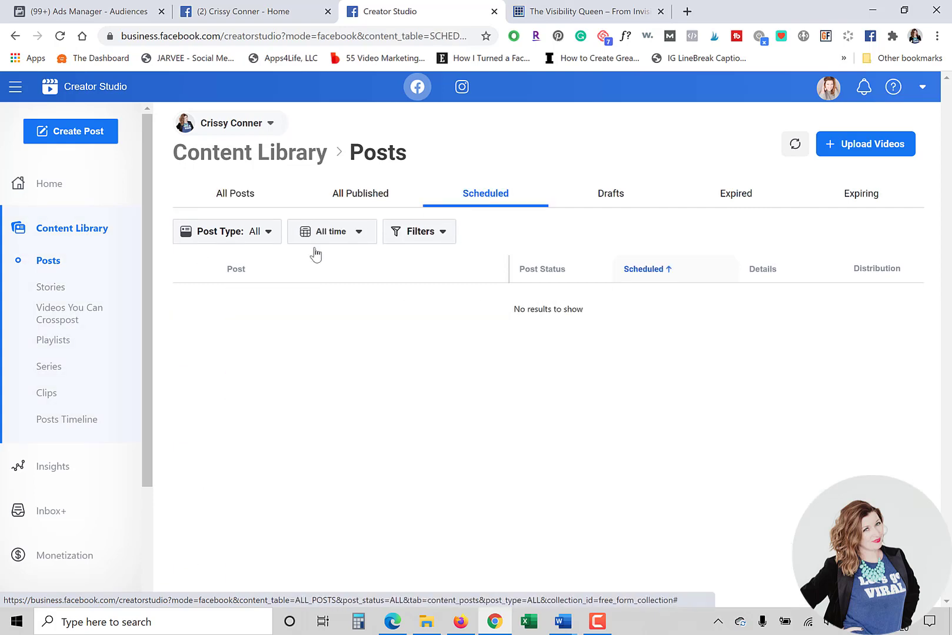
pyautogui.click(50, 289)
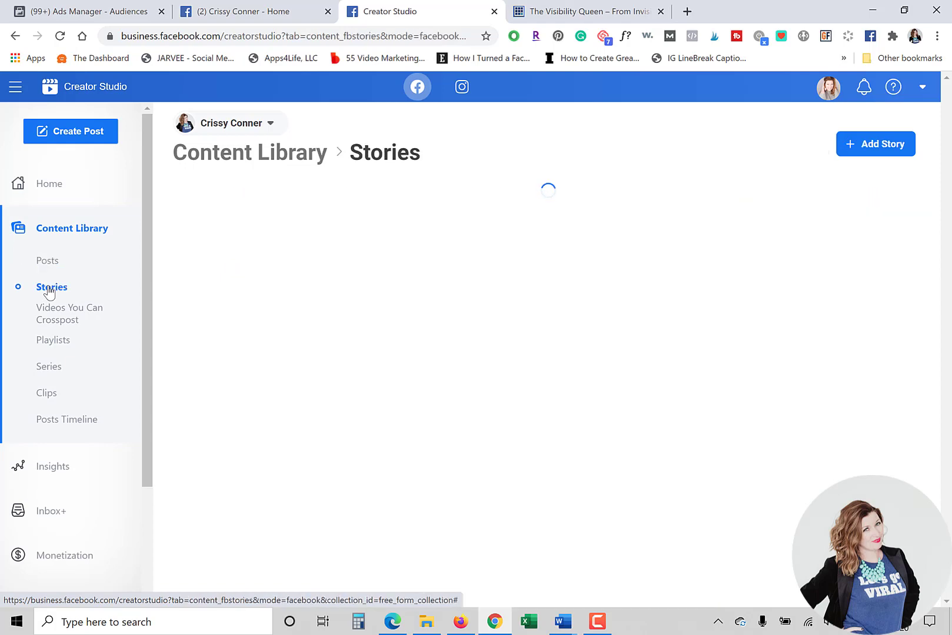
pyautogui.scroll(-1, 238, 370)
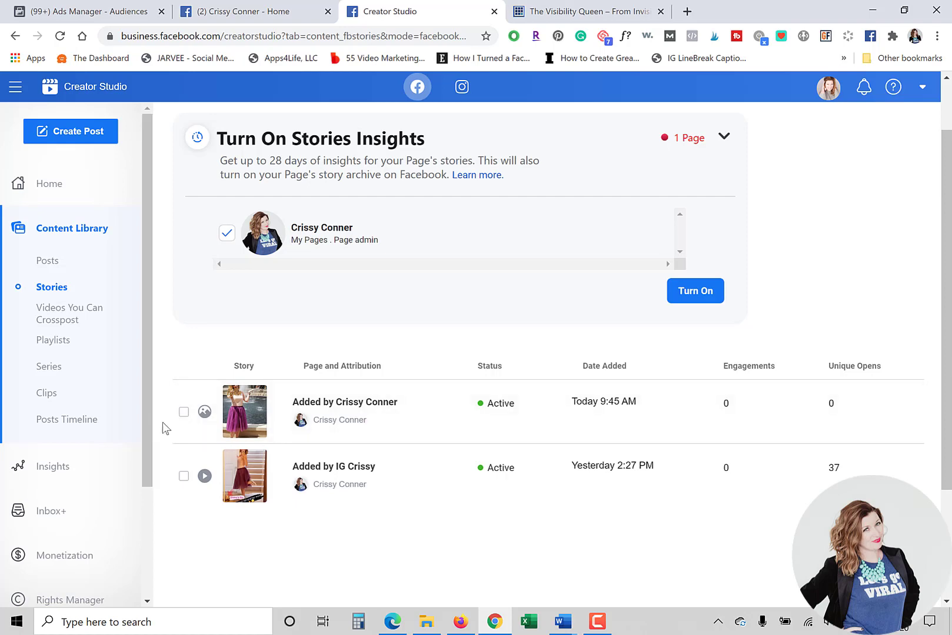
pyautogui.scroll(-1, 165, 426)
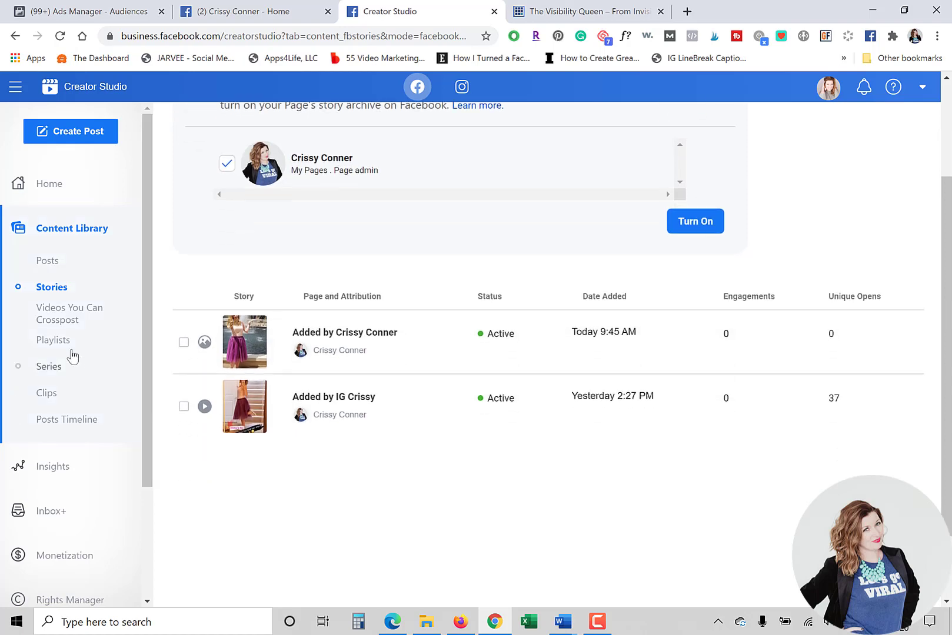
# Step: Open the video performance insights and look over the date range choices and the Minutes Viewed chart
pyautogui.scroll(-1, 70, 395)
pyautogui.click(70, 397)
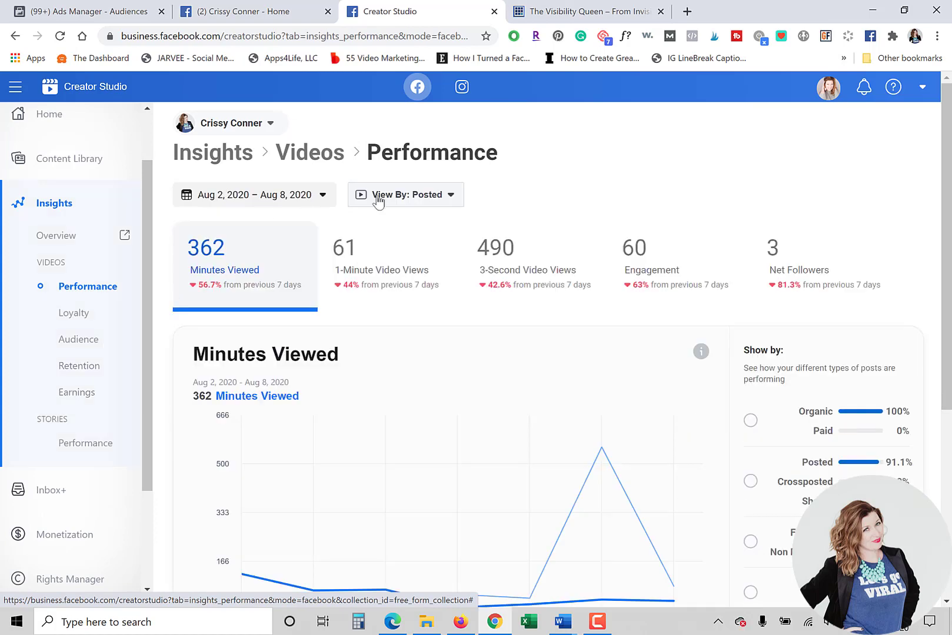
pyautogui.click(323, 195)
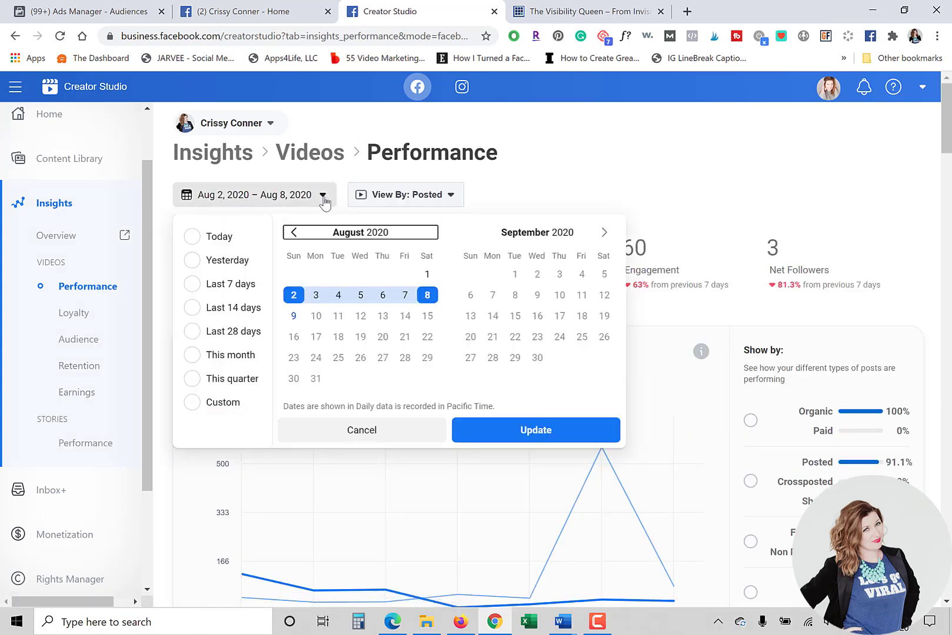
pyautogui.click(323, 196)
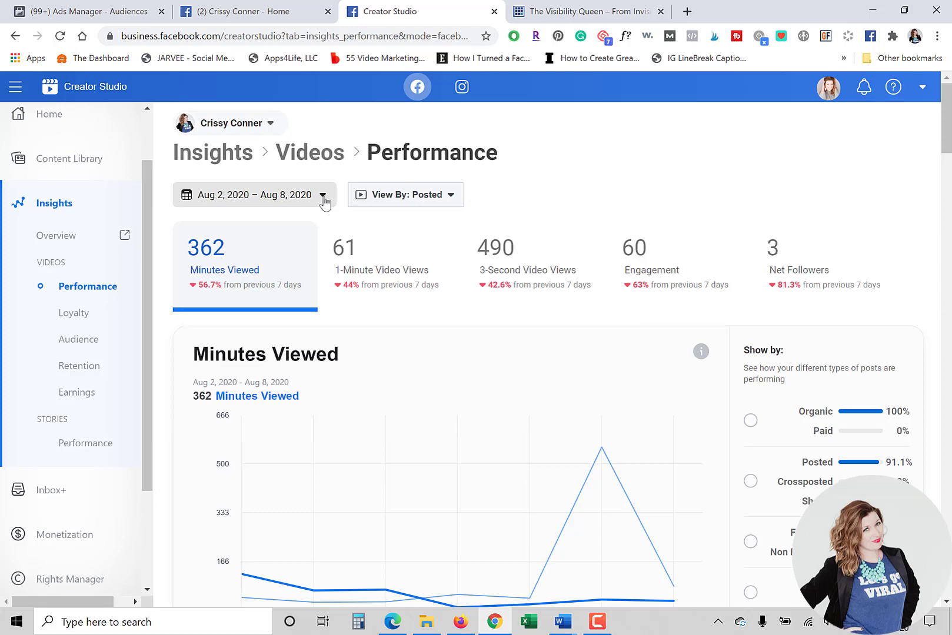
pyautogui.click(323, 196)
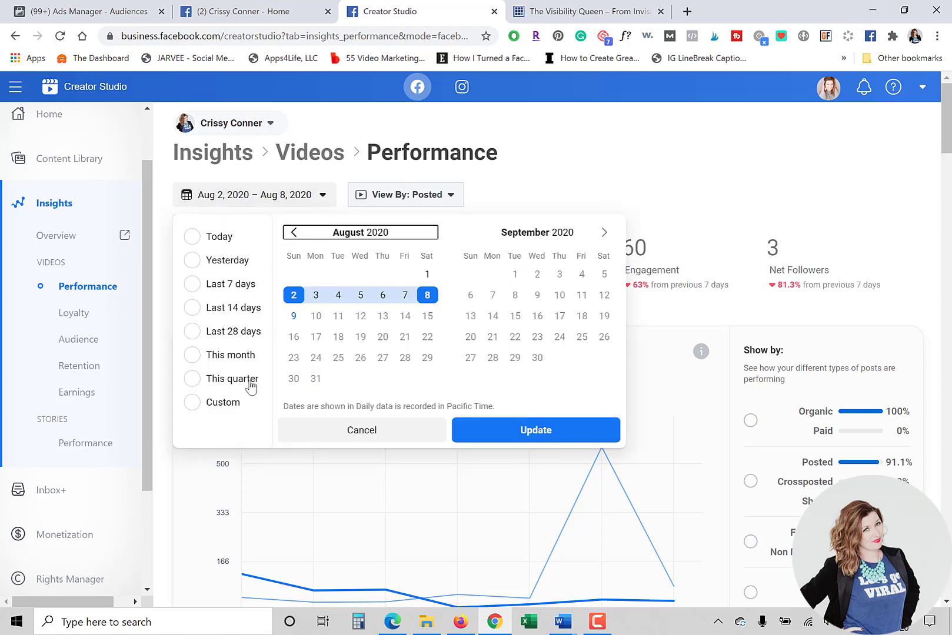
pyautogui.click(598, 180)
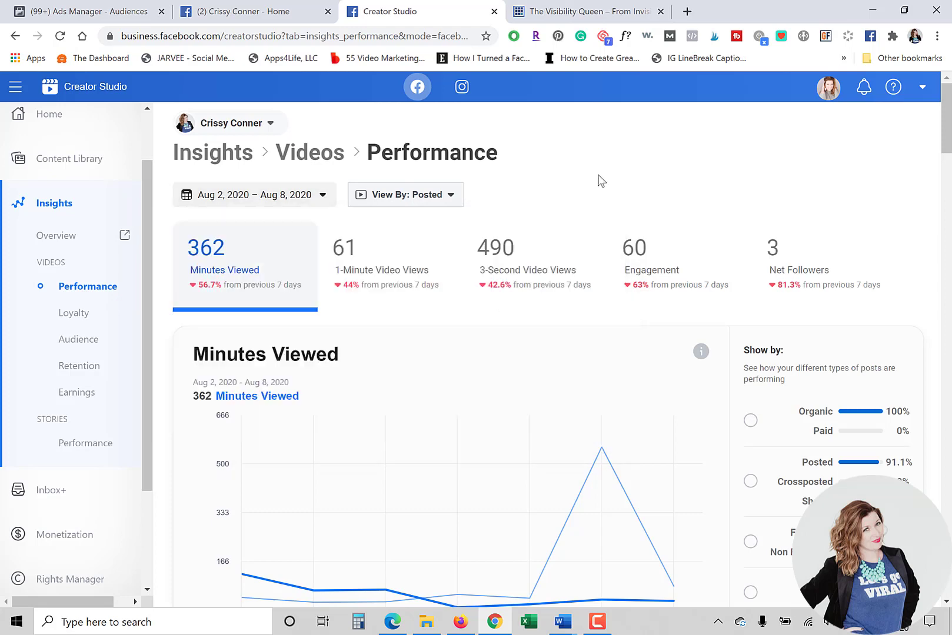
pyautogui.scroll(-2, 598, 180)
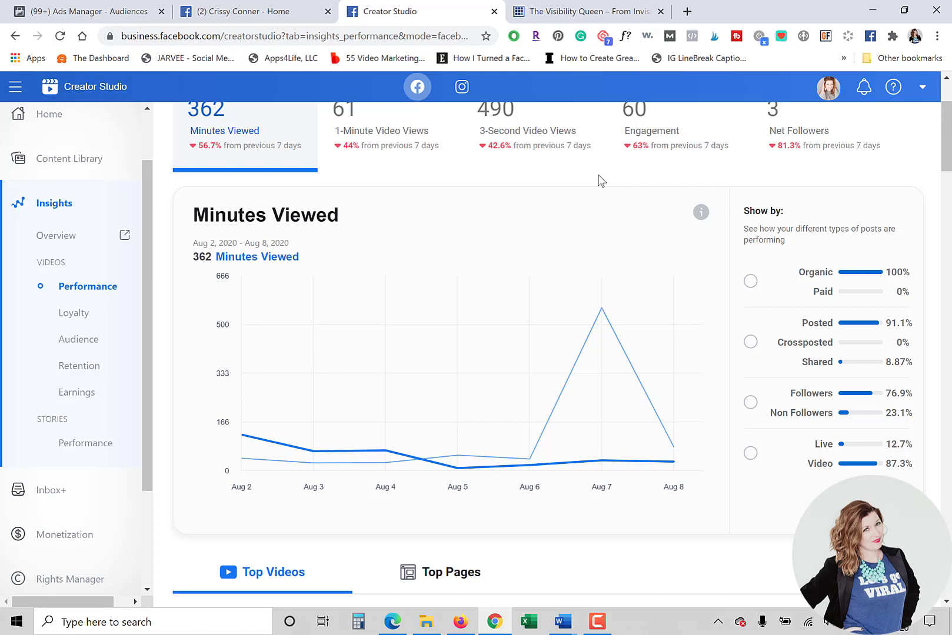
# Step: Switch to the Facebook page's own Insights and set the page summary period to Last 28 days
pyautogui.click(235, 11)
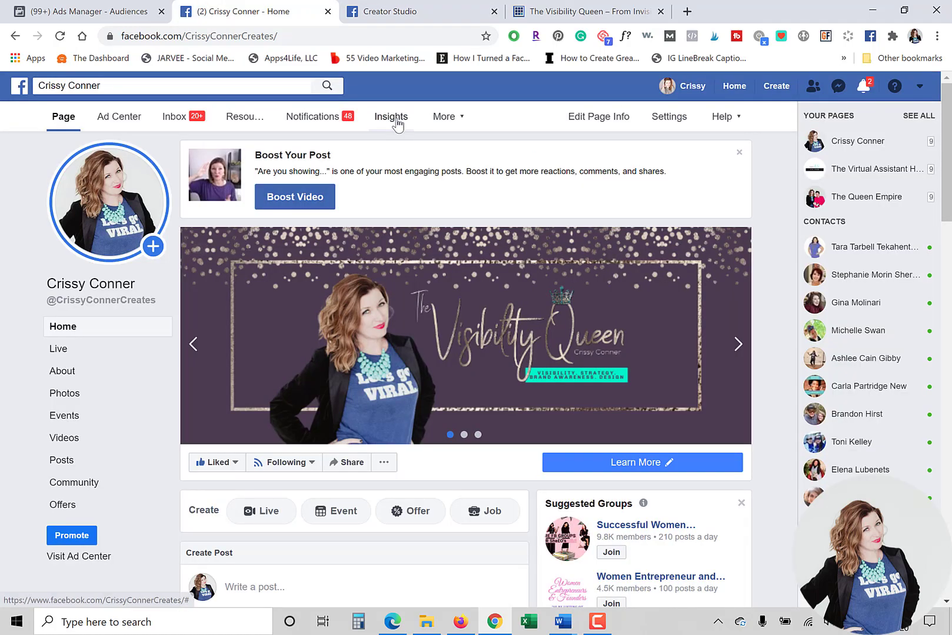
pyautogui.click(396, 119)
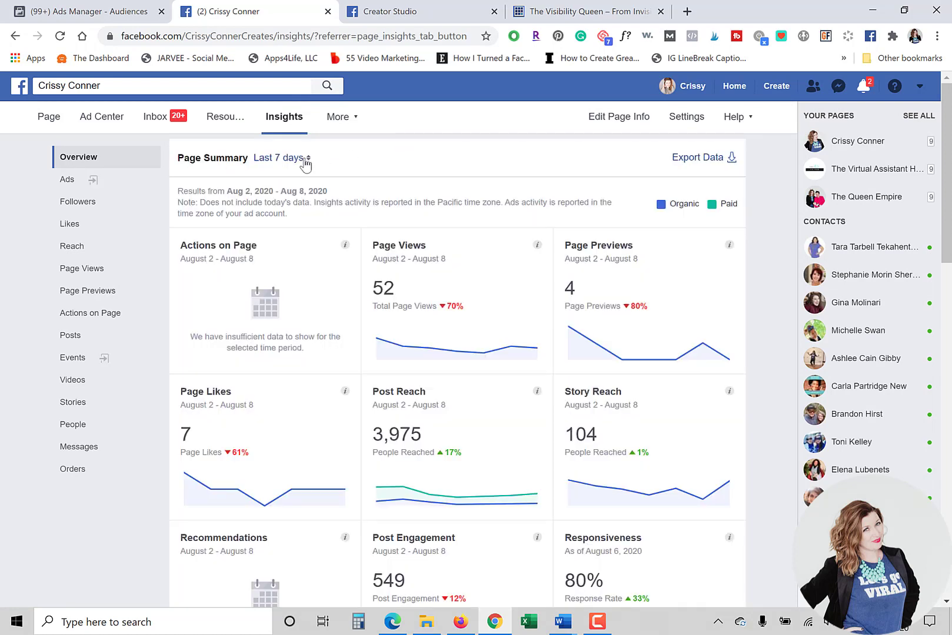
pyautogui.click(305, 163)
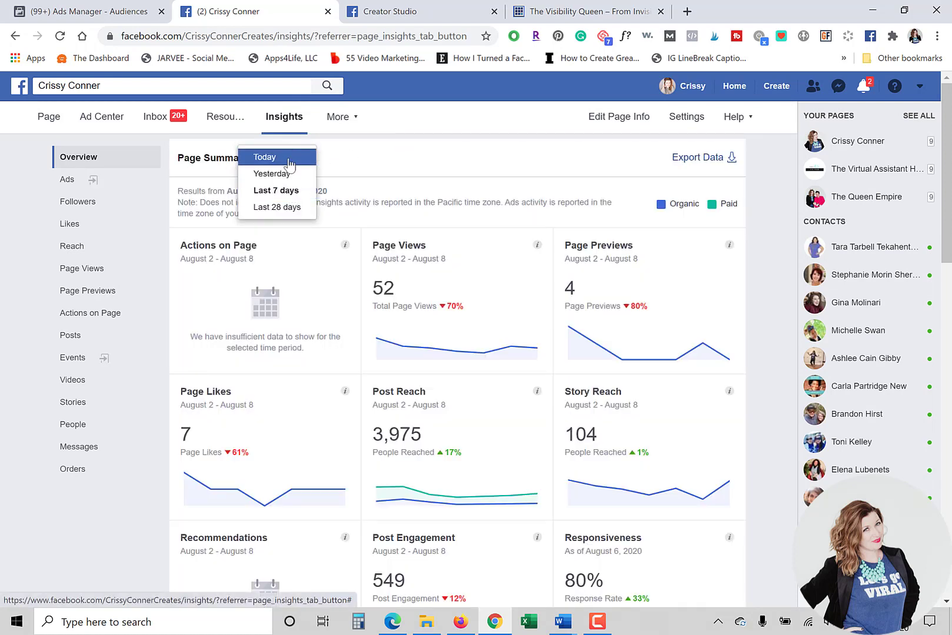
pyautogui.click(277, 207)
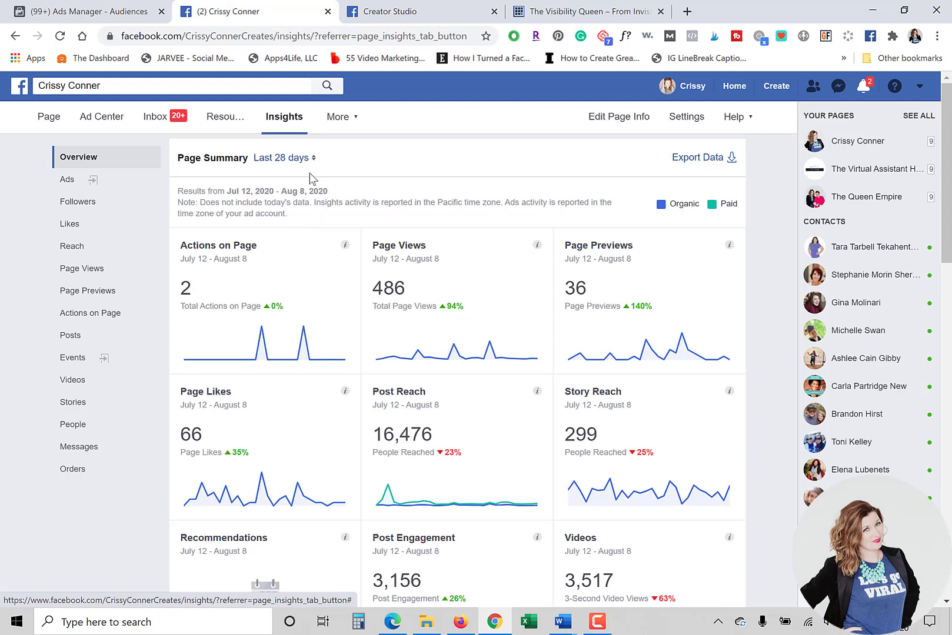
# Step: Return to Creator Studio and examine the video performance metrics, Minutes Viewed chart and Top Videos list
pyautogui.click(382, 10)
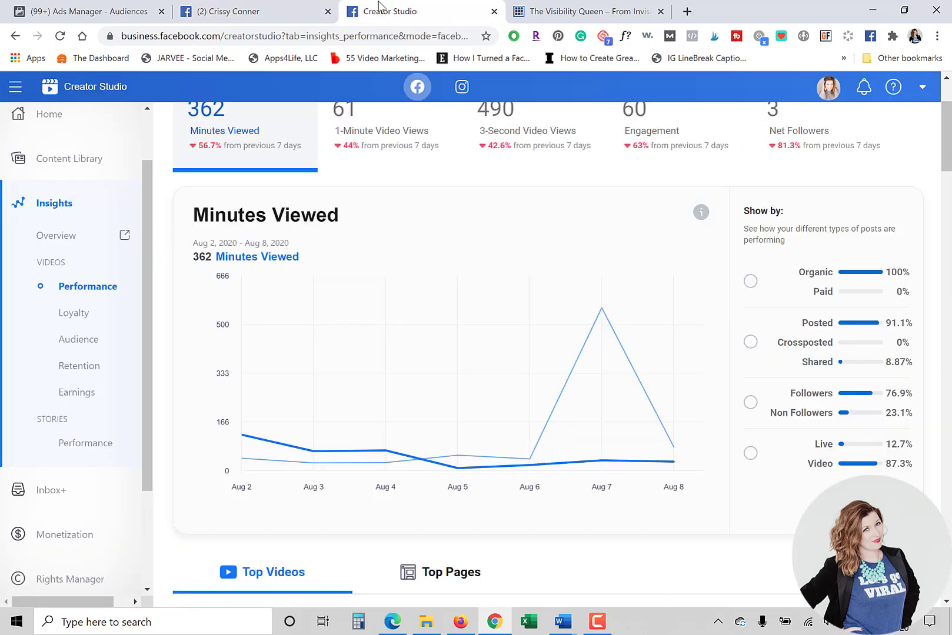
pyautogui.scroll(1, 336, 306)
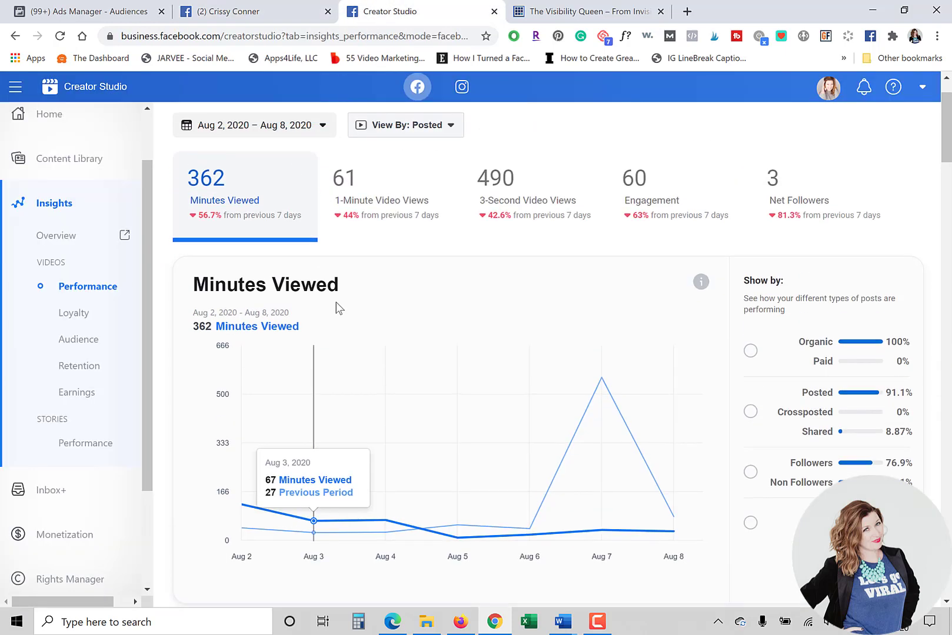
pyautogui.scroll(-3, 421, 318)
pyautogui.scroll(-1, 419, 329)
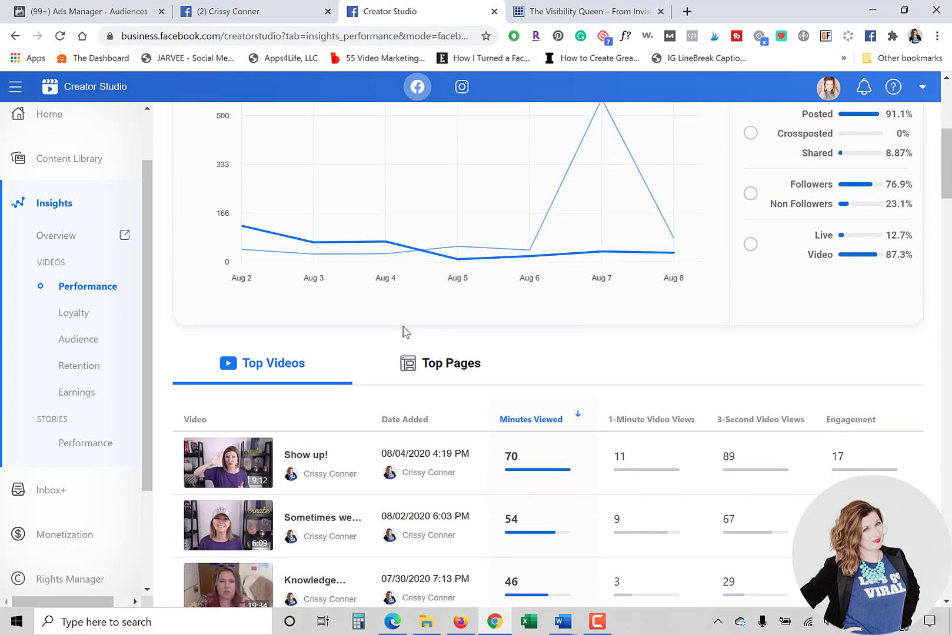
pyautogui.scroll(-1, 336, 367)
pyautogui.scroll(5, 365, 378)
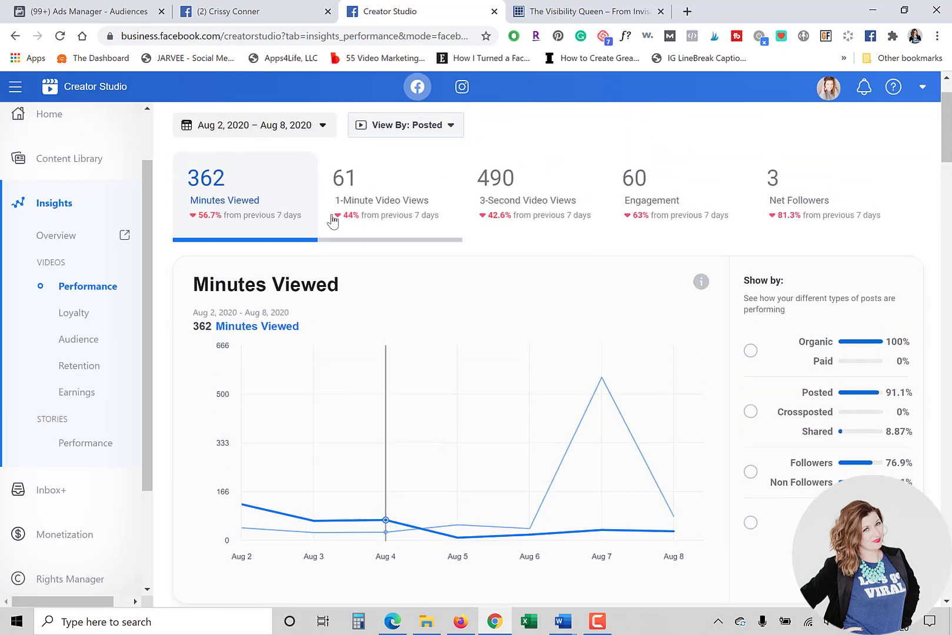
# Step: View the video performance for the Last 28 days and set a custom date range of July 1 to July 31, 2020
pyautogui.click(318, 125)
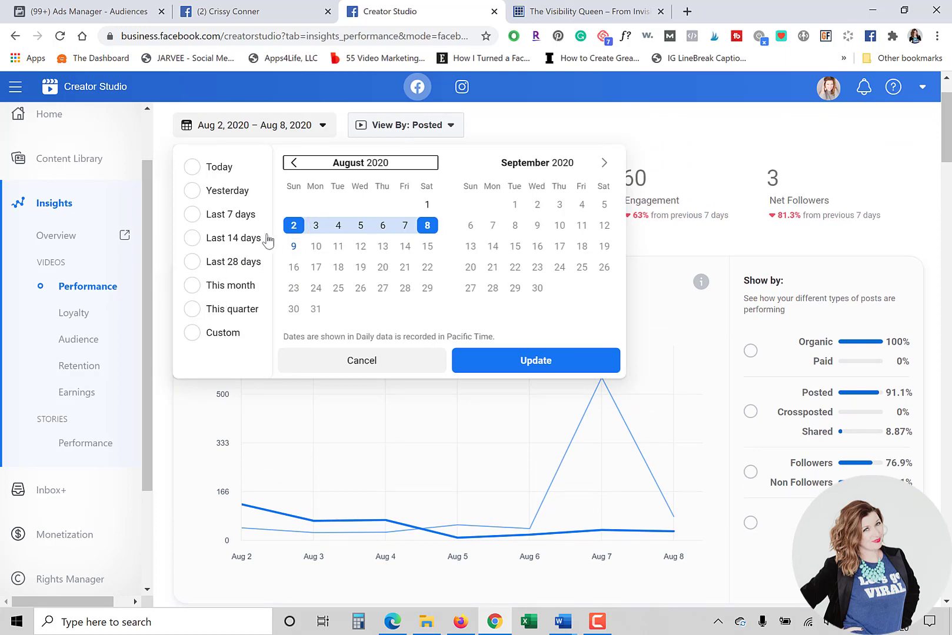
pyautogui.click(237, 263)
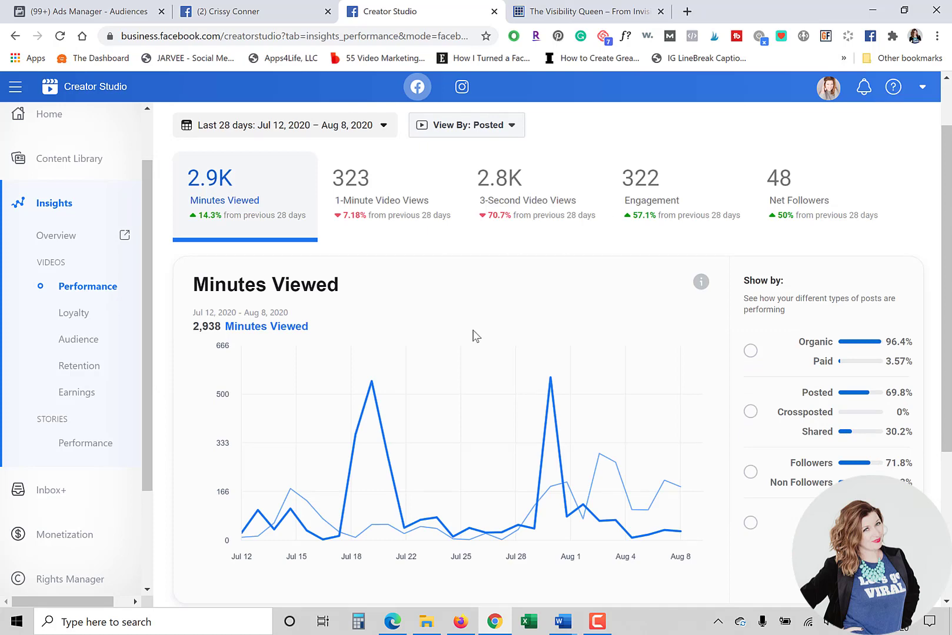
pyautogui.click(334, 133)
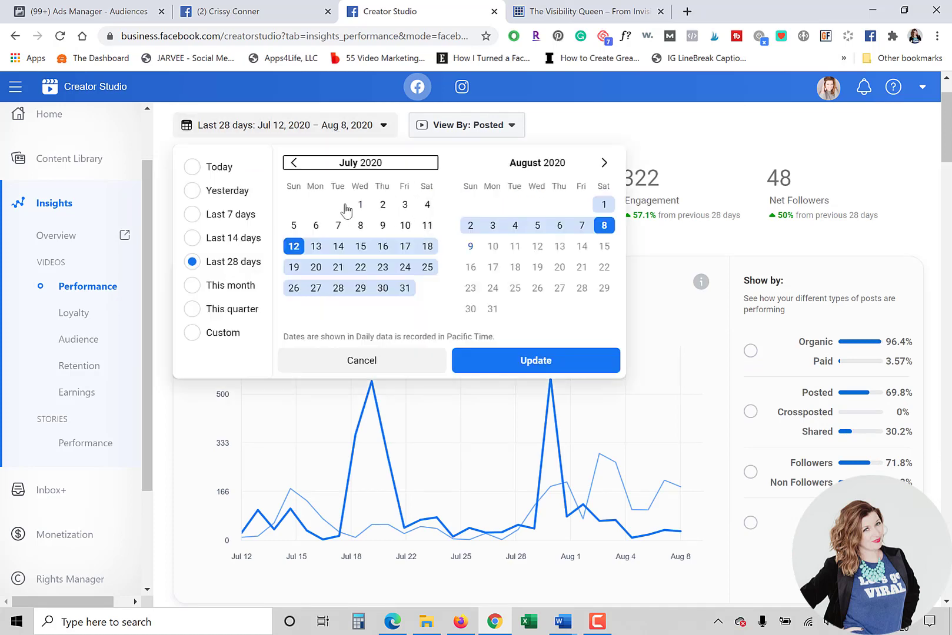
pyautogui.click(359, 205)
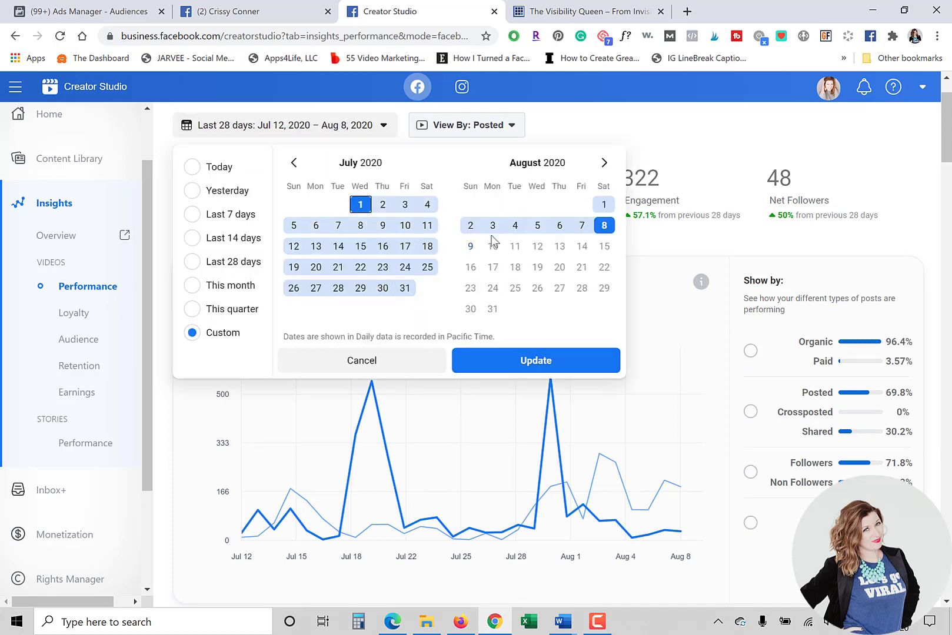
pyautogui.click(405, 288)
pyautogui.click(535, 360)
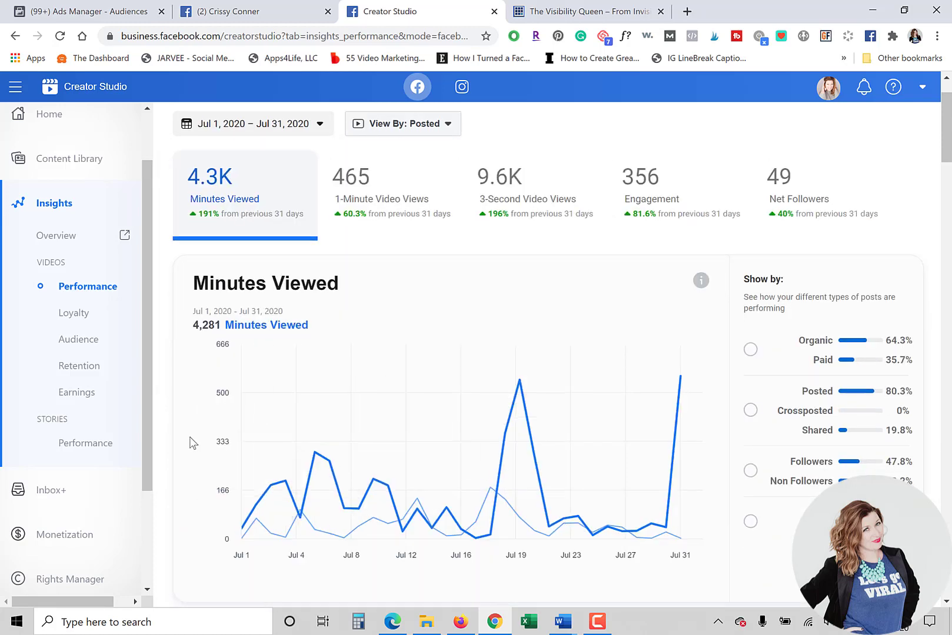
# Step: Look over the Top Videos list for July and open the video Loyalty insights to view the Follower Activity chart
pyautogui.scroll(-6, 187, 417)
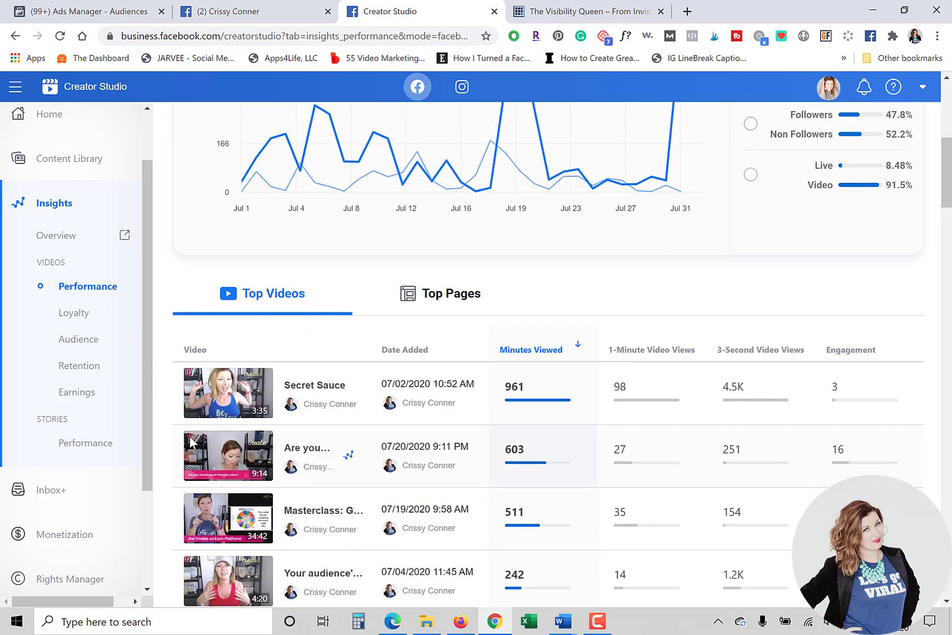
pyautogui.scroll(-9, 190, 441)
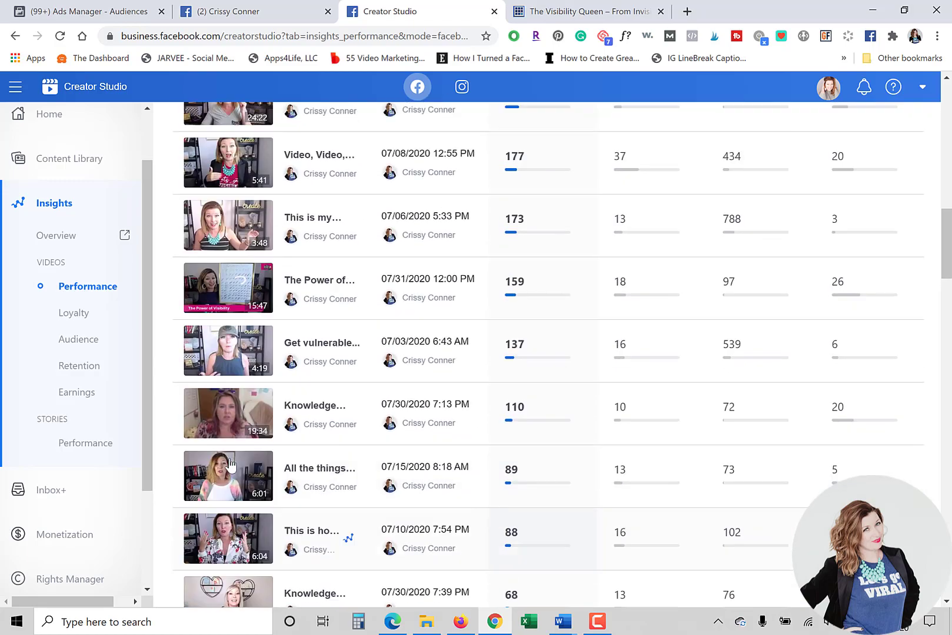
pyautogui.scroll(15, 232, 464)
pyautogui.click(79, 315)
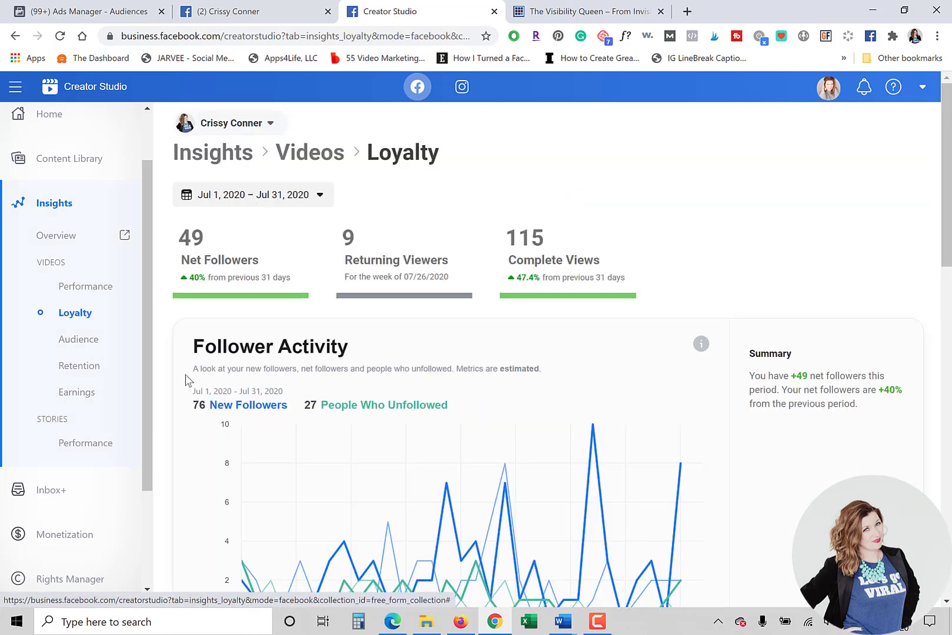
pyautogui.scroll(-1, 187, 380)
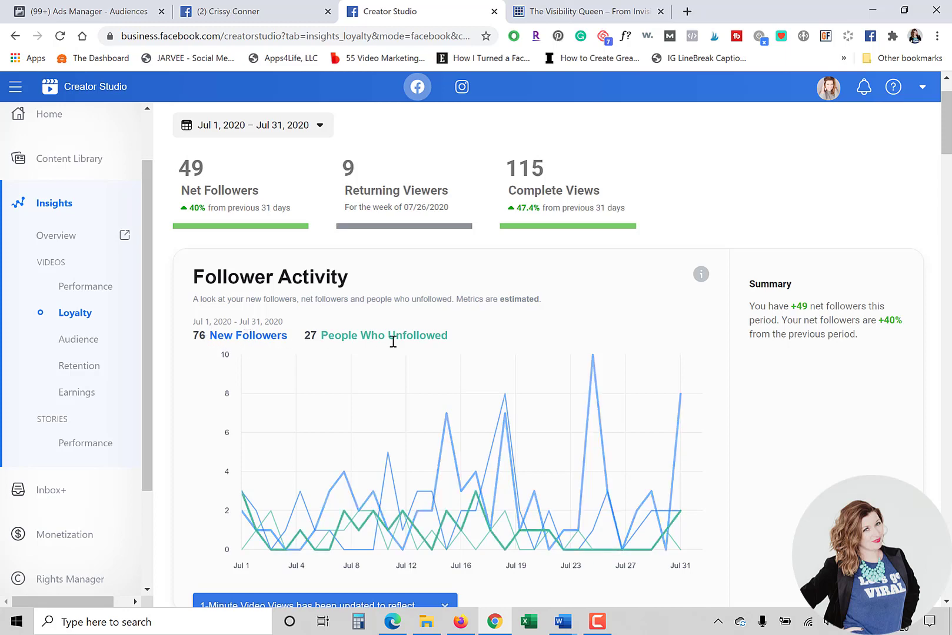
# Step: Open the video Audience insights and look over the Engaged Viewers breakdowns, 1-Minute Viewers and New Followers
pyautogui.click(76, 340)
pyautogui.scroll(-2, 365, 336)
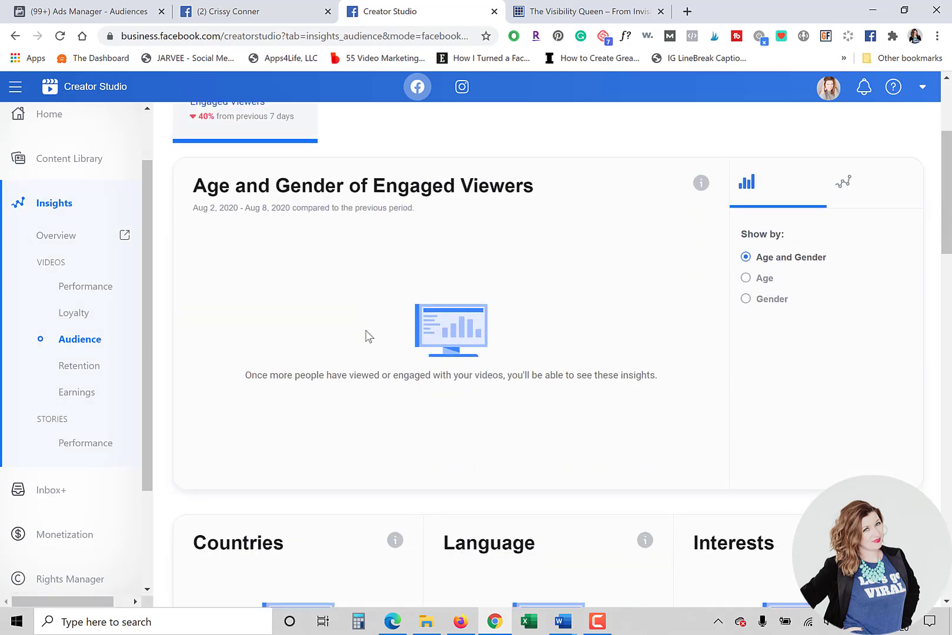
pyautogui.scroll(-3, 353, 344)
pyautogui.scroll(-5, 281, 348)
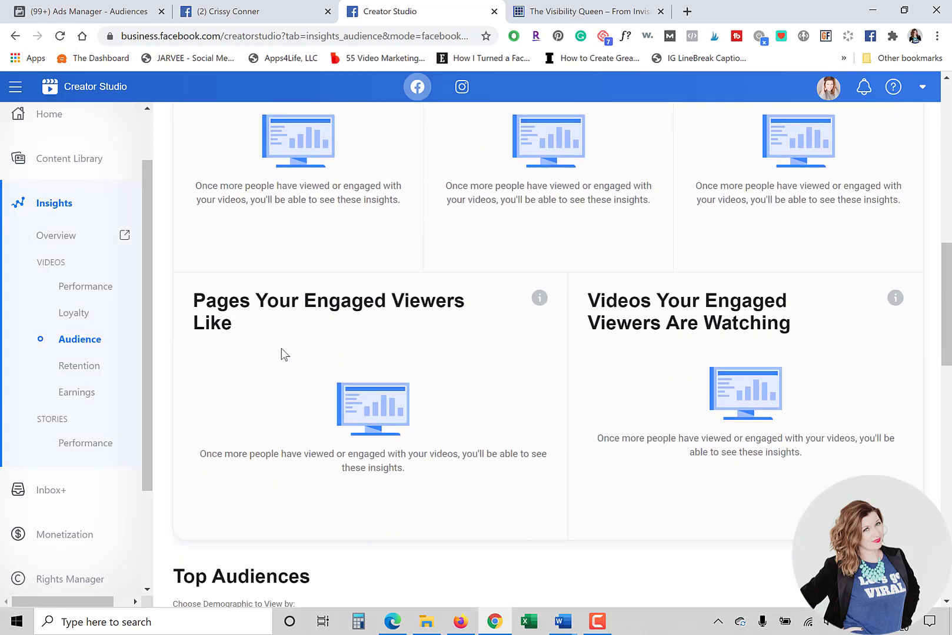
pyautogui.scroll(-6, 281, 348)
pyautogui.scroll(13, 302, 381)
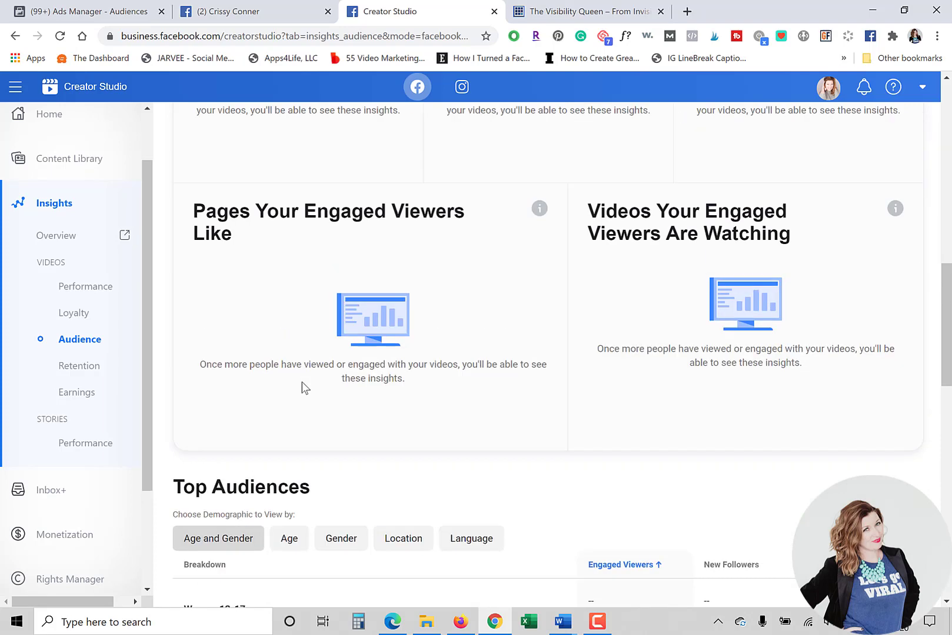
pyautogui.scroll(4, 302, 381)
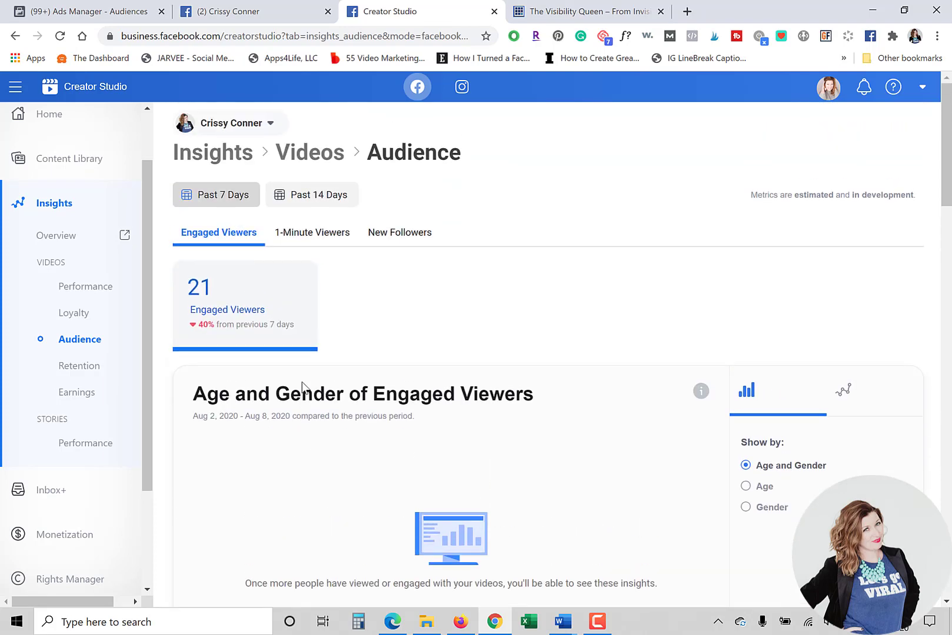
pyautogui.click(315, 235)
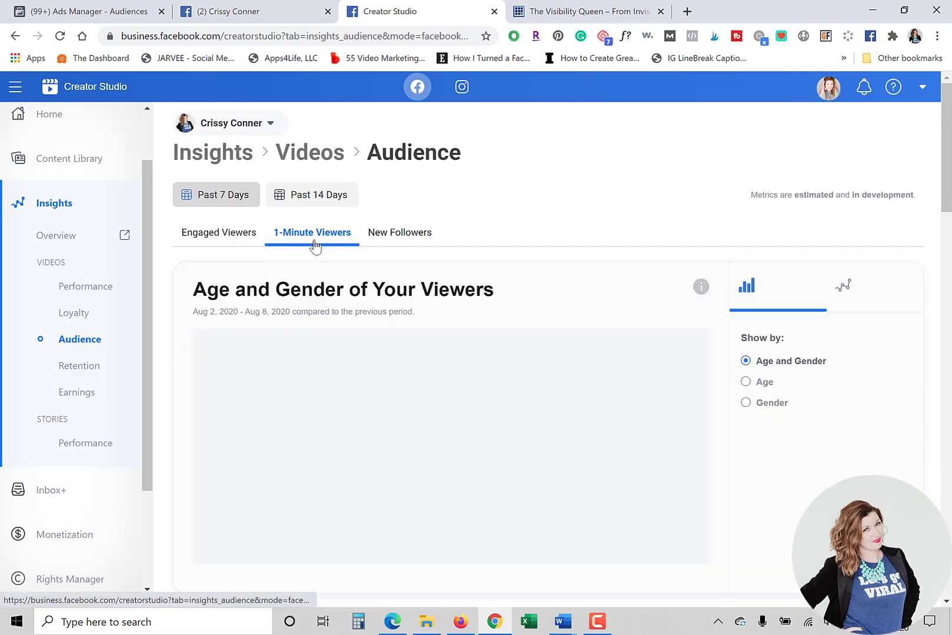
pyautogui.click(400, 236)
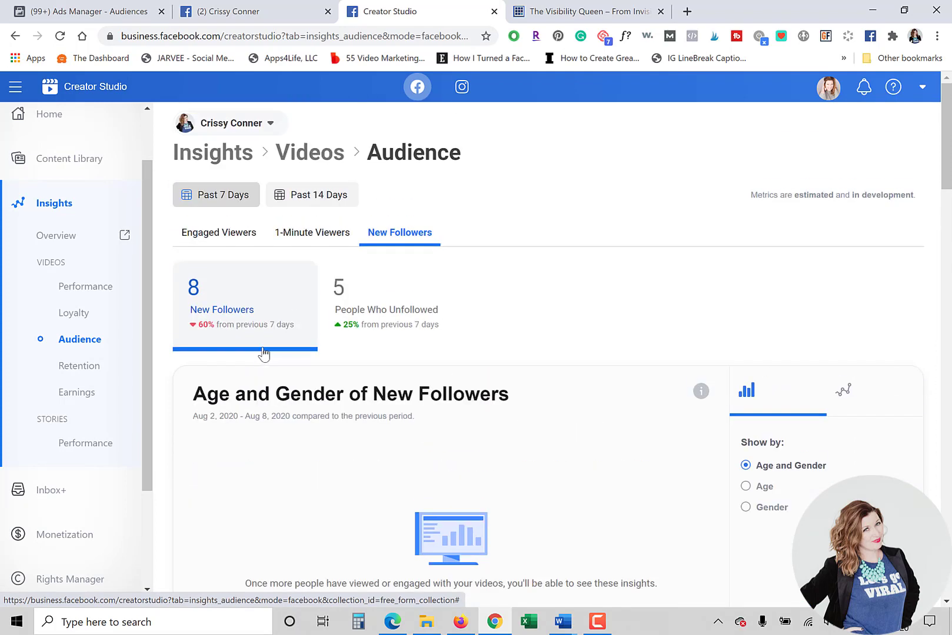
# Step: Open the video Retention insights and examine where views come from and the average time people spent watching
pyautogui.click(83, 376)
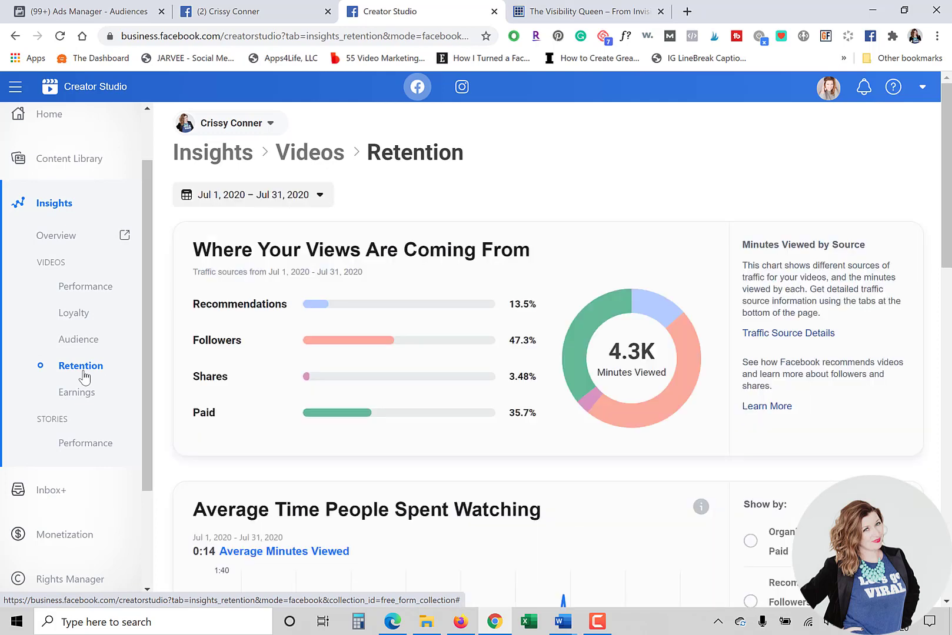
pyautogui.scroll(-3, 264, 390)
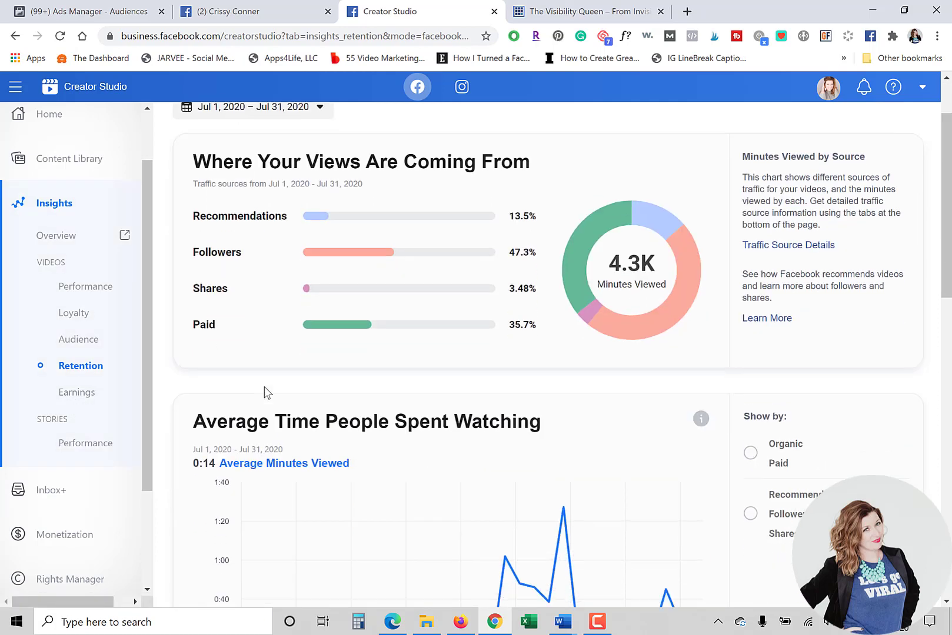
pyautogui.scroll(-1, 241, 380)
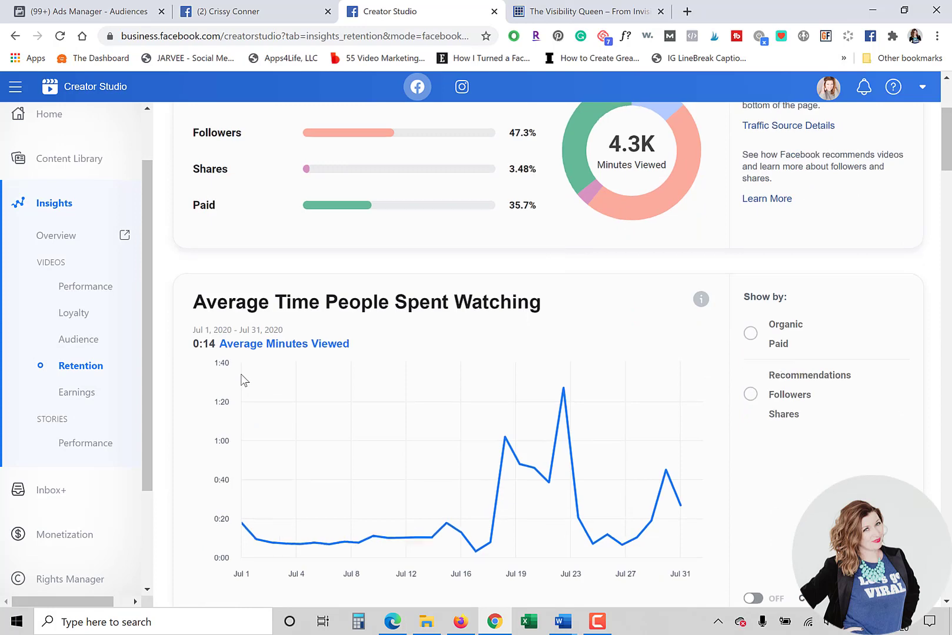
pyautogui.scroll(1, 242, 380)
pyautogui.scroll(-2, 242, 374)
pyautogui.scroll(-3, 242, 374)
pyautogui.scroll(1, 242, 374)
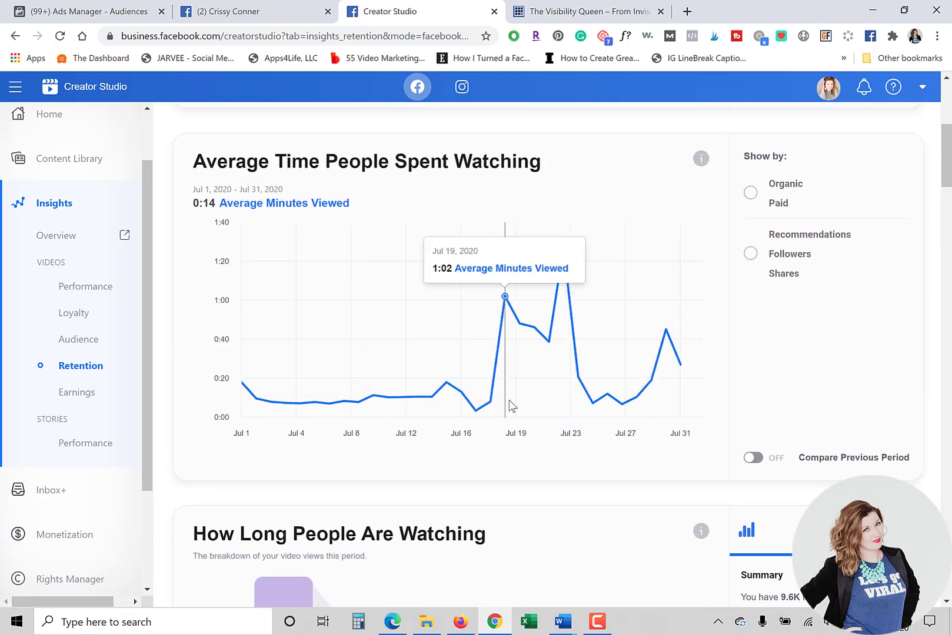
# Step: Examine the audience retention curves and 1-minute views of the individual videos in the Retention video list
pyautogui.scroll(-10, 402, 413)
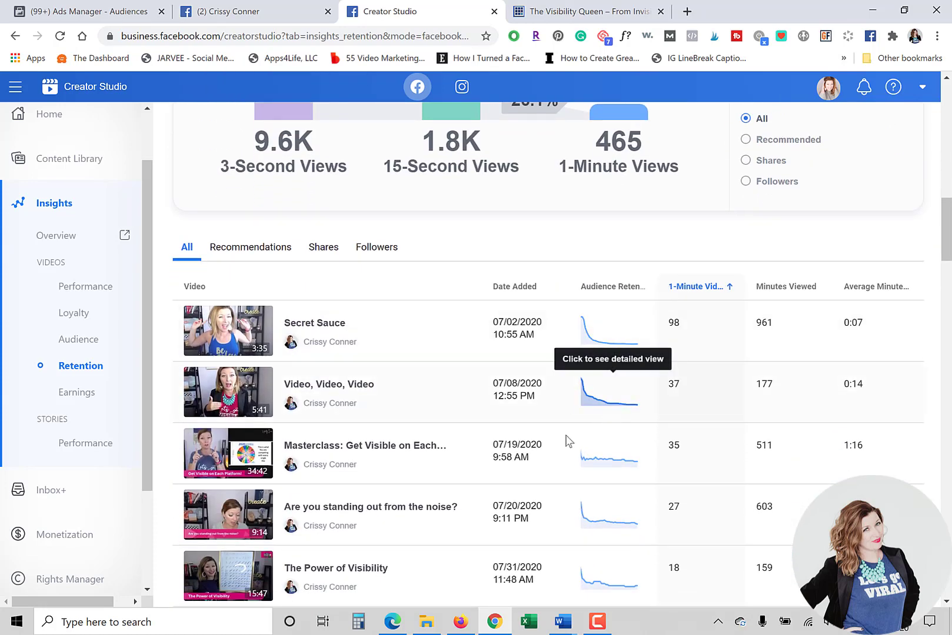
pyautogui.scroll(-1, 425, 461)
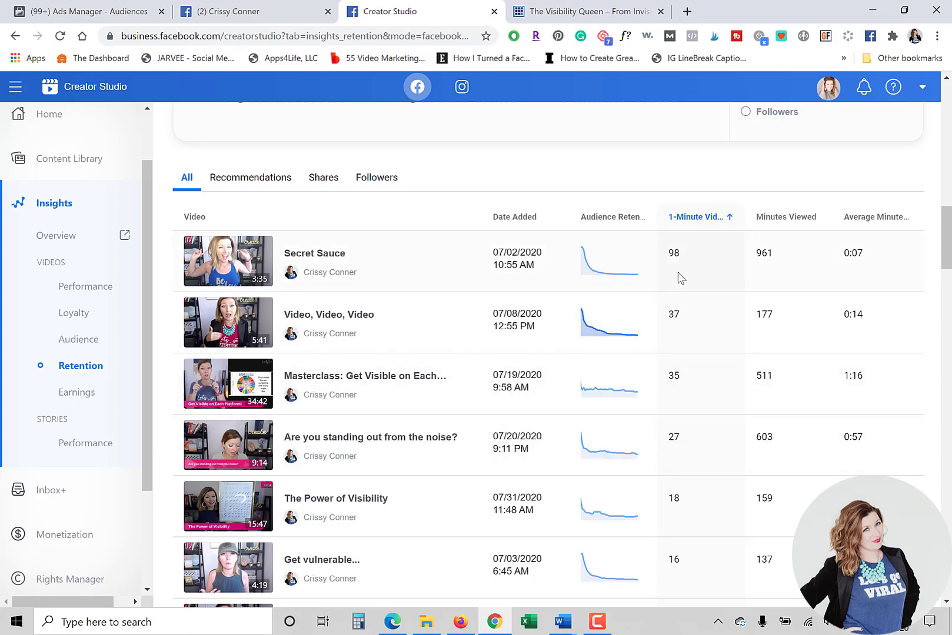
pyautogui.scroll(-3, 537, 427)
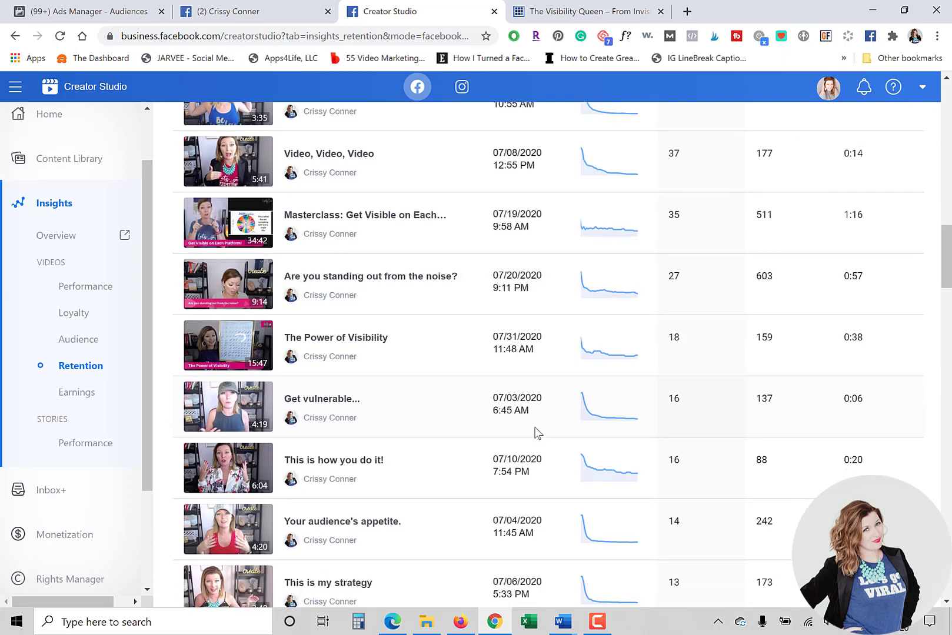
pyautogui.scroll(-1, 535, 430)
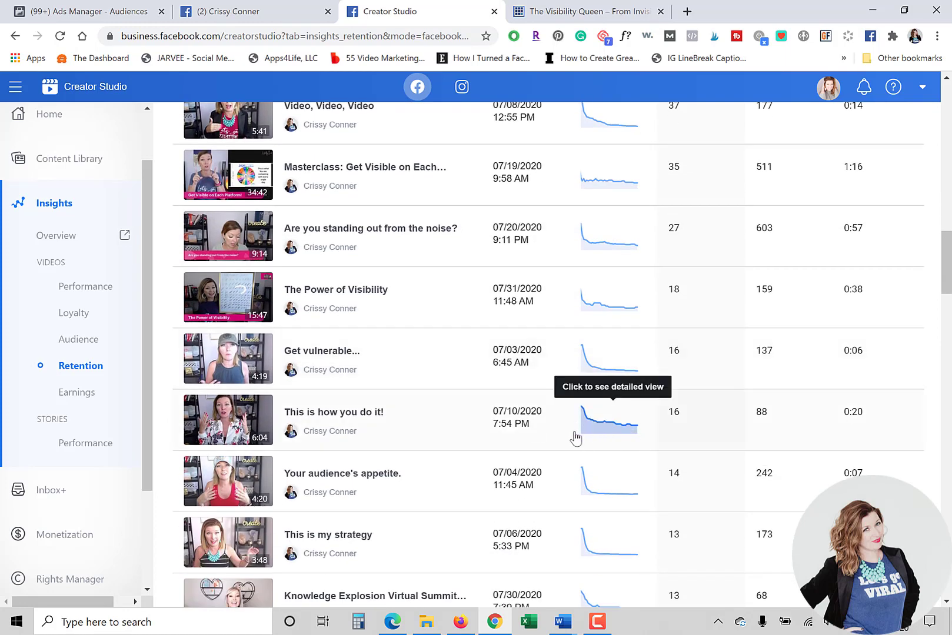
pyautogui.scroll(-3, 457, 473)
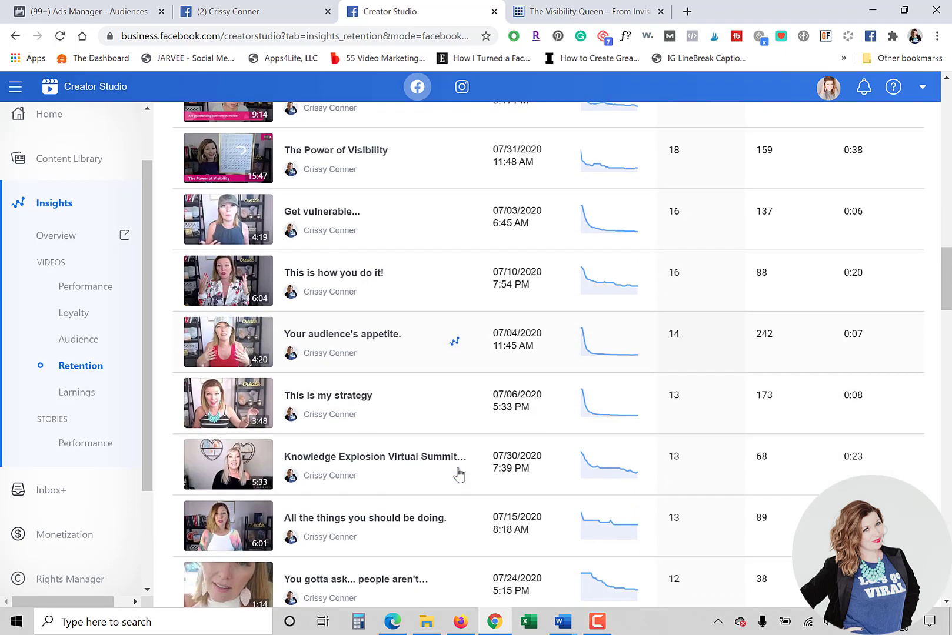
pyautogui.scroll(-3, 456, 492)
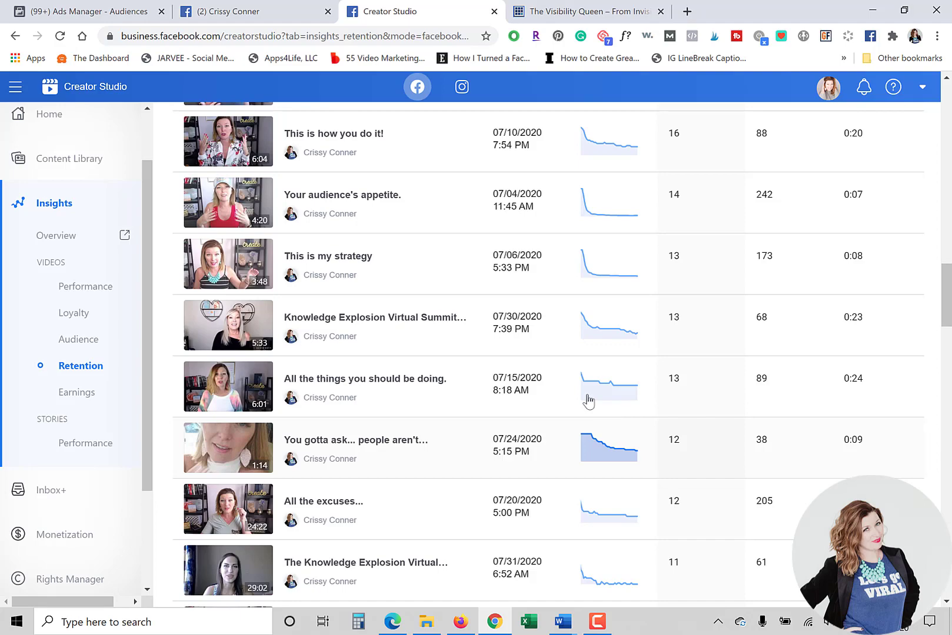
pyautogui.scroll(1, 384, 471)
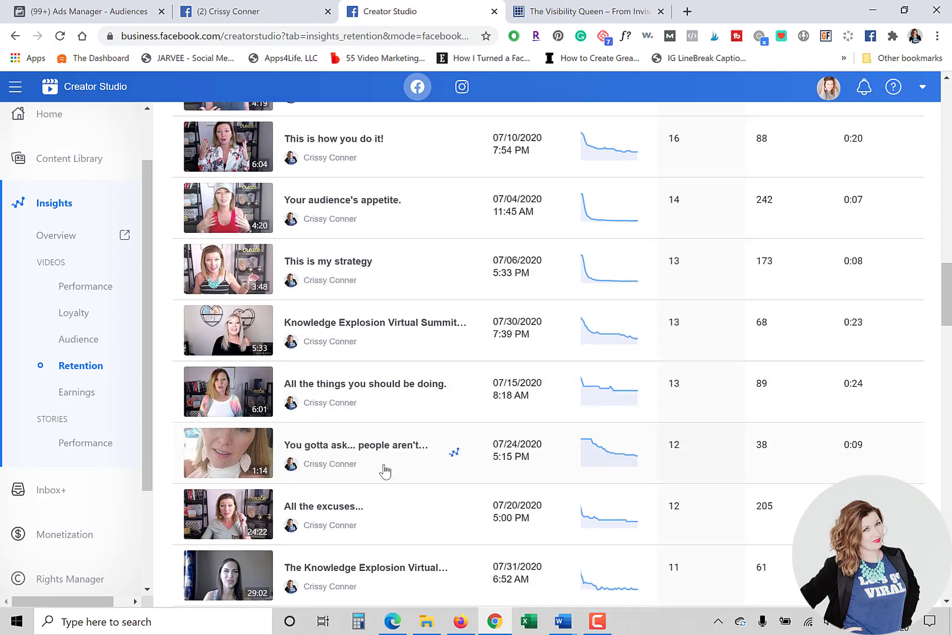
pyautogui.scroll(10, 384, 471)
# Step: Open the Stories performance insights and look over the Unique Opens chart
pyautogui.click(86, 453)
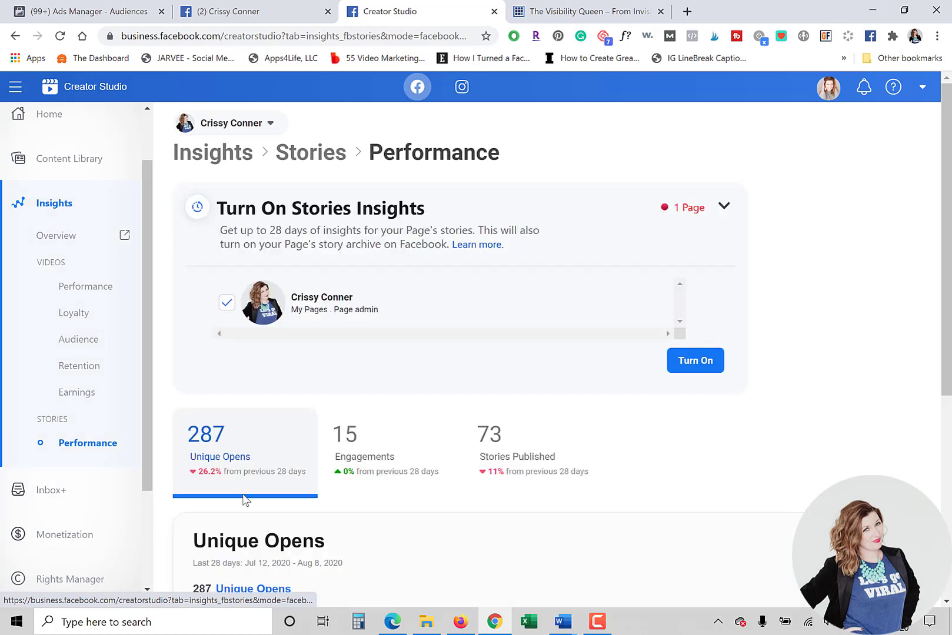
pyautogui.scroll(-3, 152, 353)
pyautogui.scroll(-1, 295, 328)
pyautogui.scroll(-4, 294, 333)
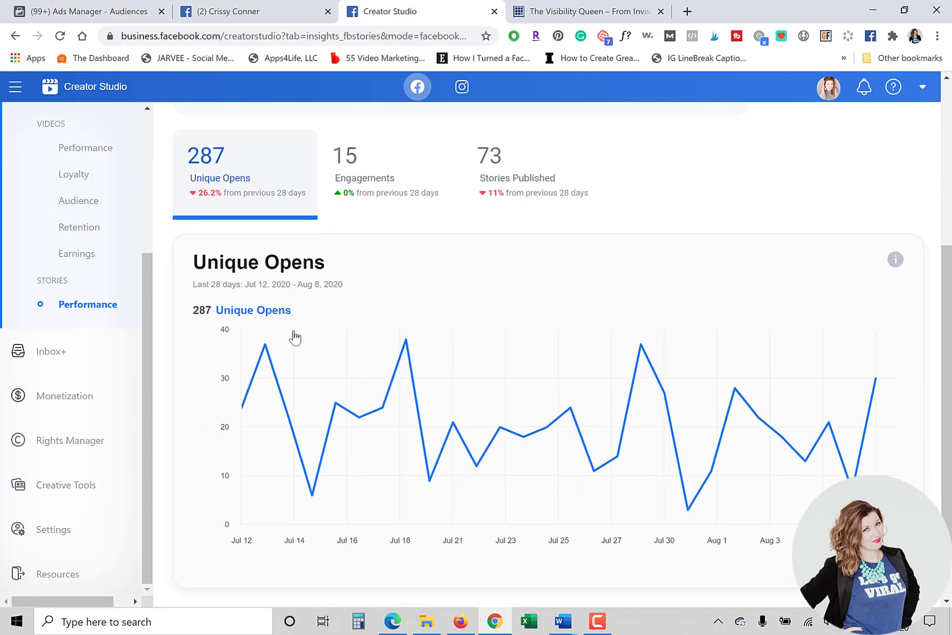
pyautogui.moveTo(244, 357)
pyautogui.scroll(-1, 242, 358)
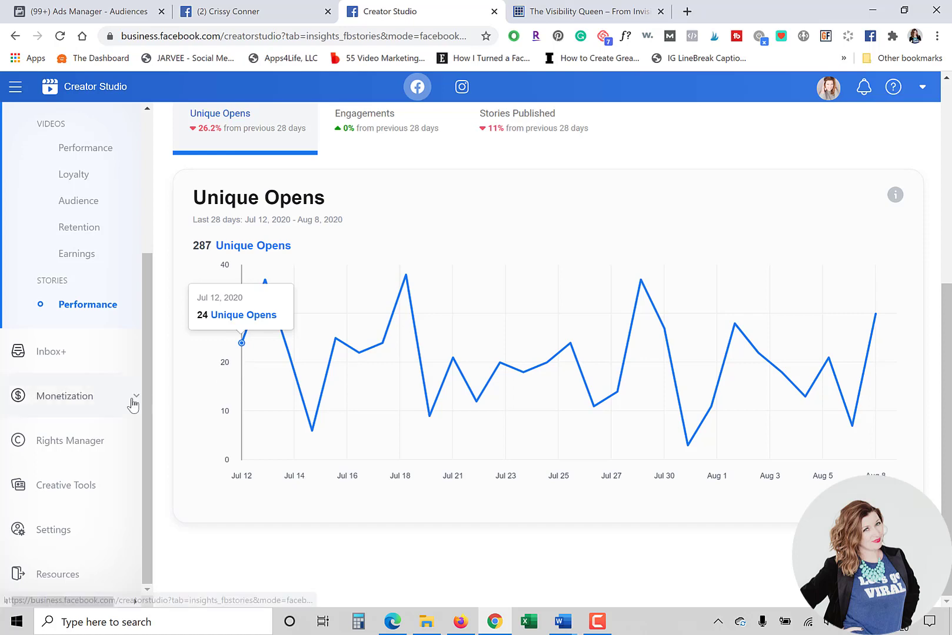
# Step: Open Inbox+ and view the Messenger, Facebook comments, Instagram comments and Instagram Direct inboxes, returning to the Messenger conversations
pyautogui.click(98, 360)
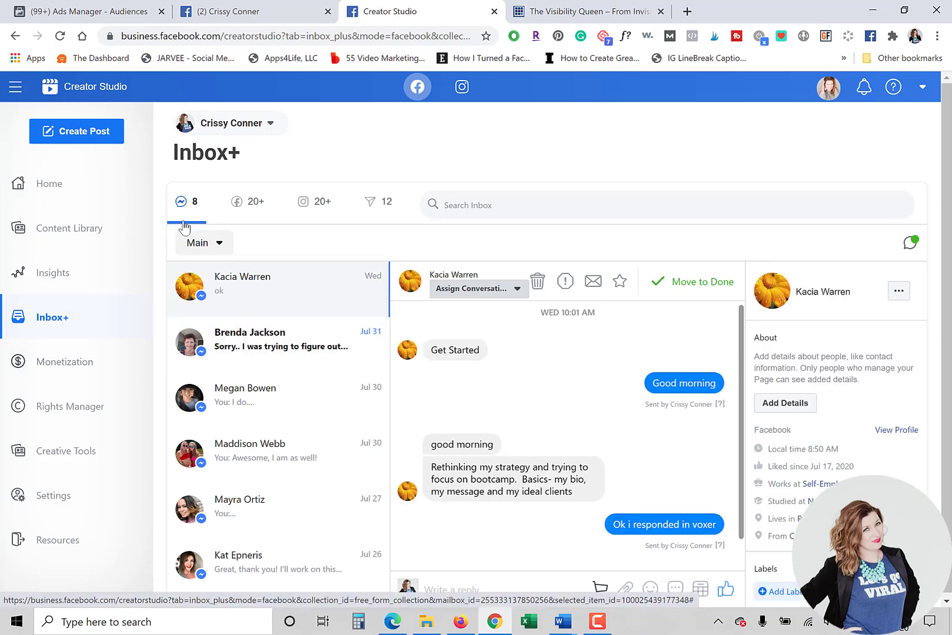
pyautogui.click(242, 205)
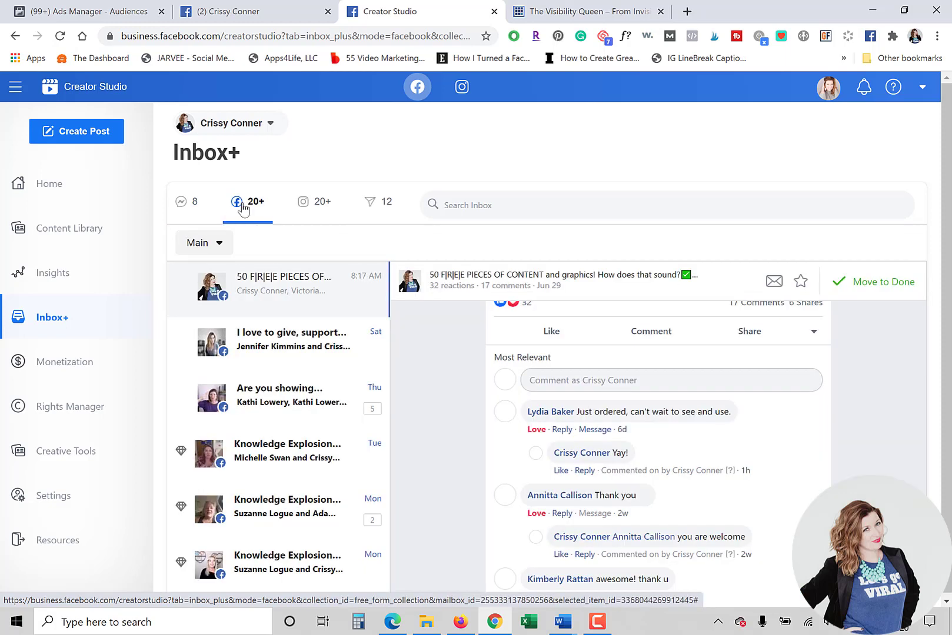
pyautogui.click(303, 205)
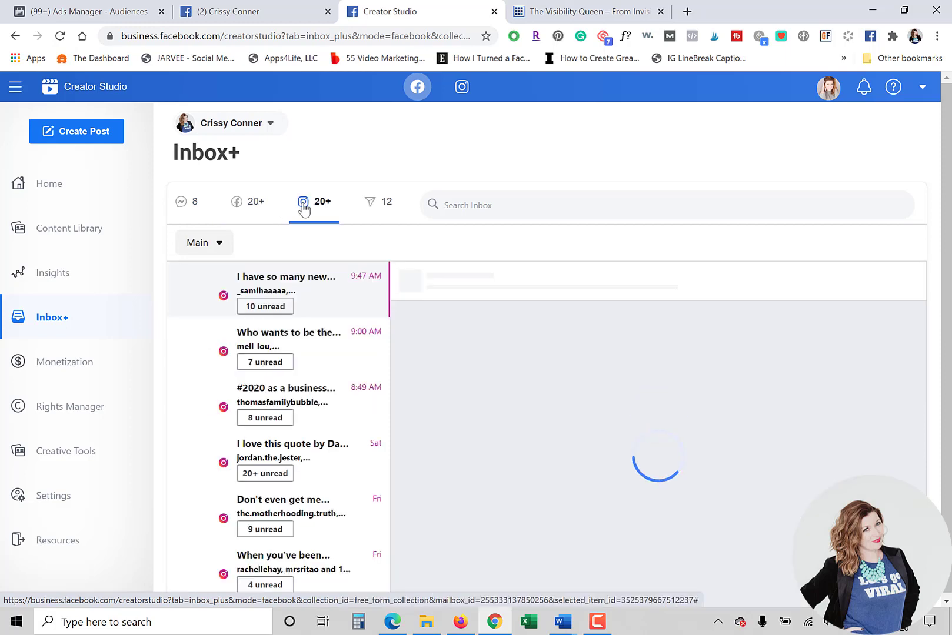
pyautogui.click(372, 206)
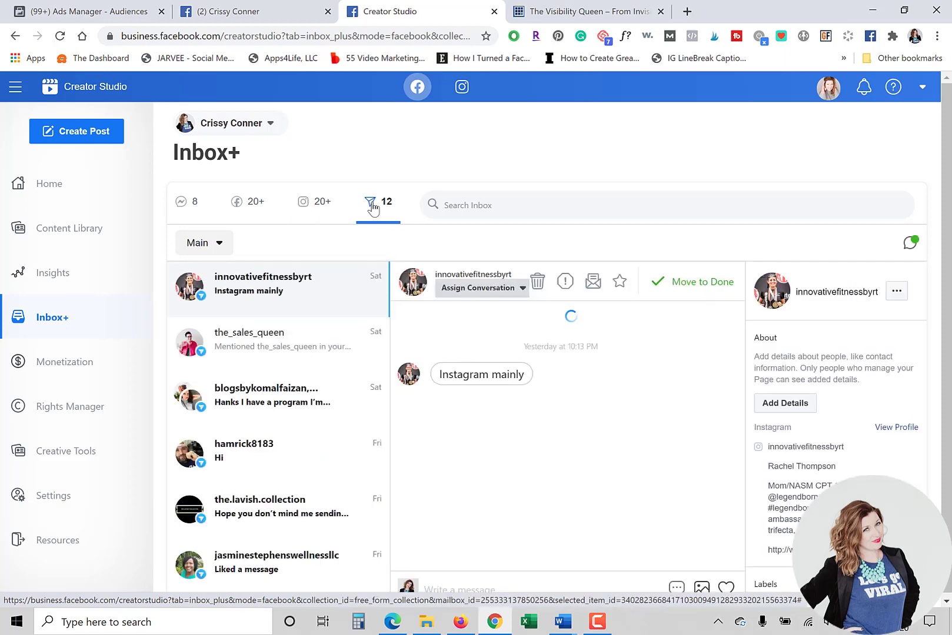
pyautogui.click(185, 211)
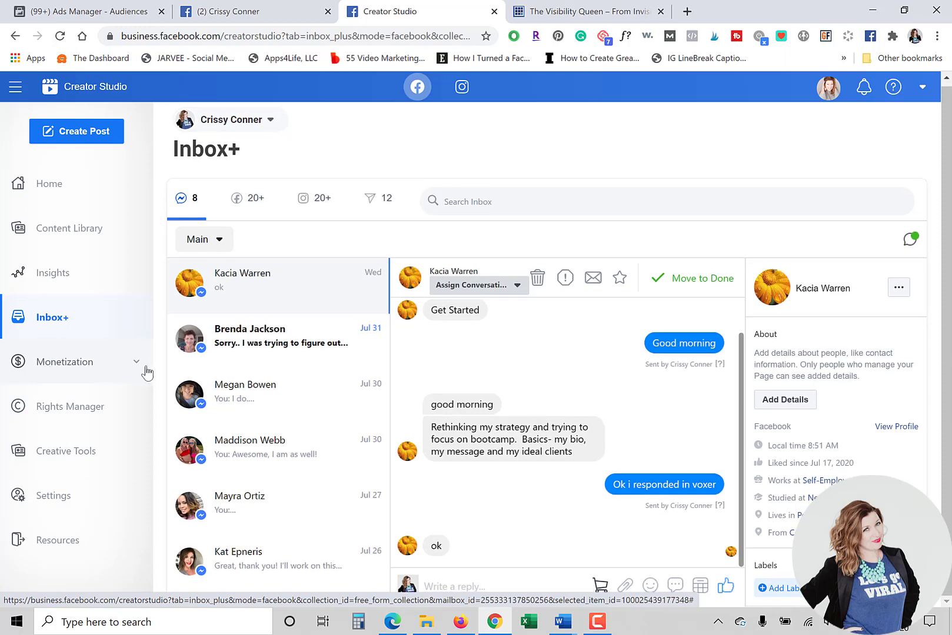
# Step: Open Monetization with Facebook and look through the pages listed under Page Eligibility
pyautogui.click(91, 369)
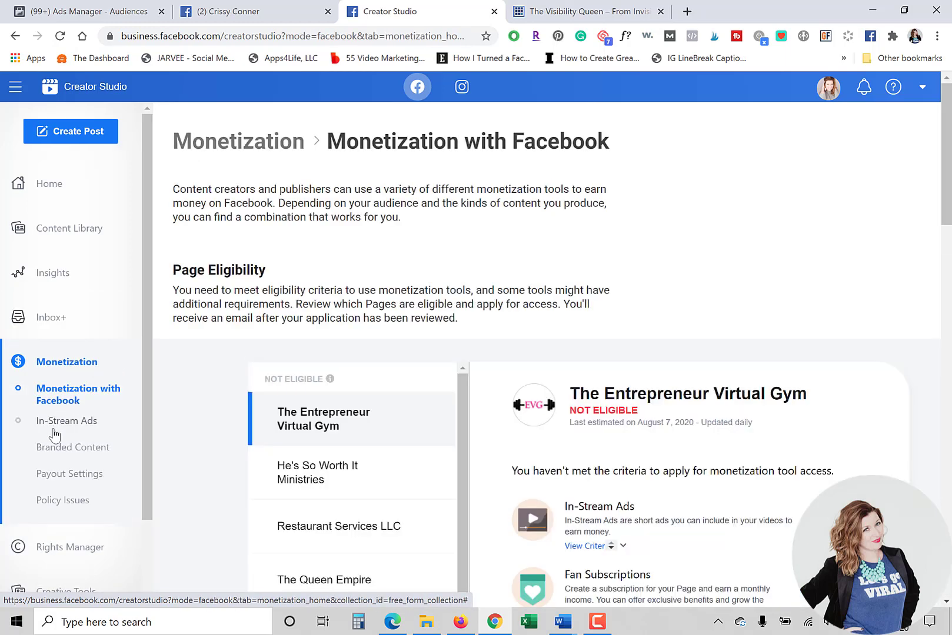
pyautogui.scroll(-4, 332, 438)
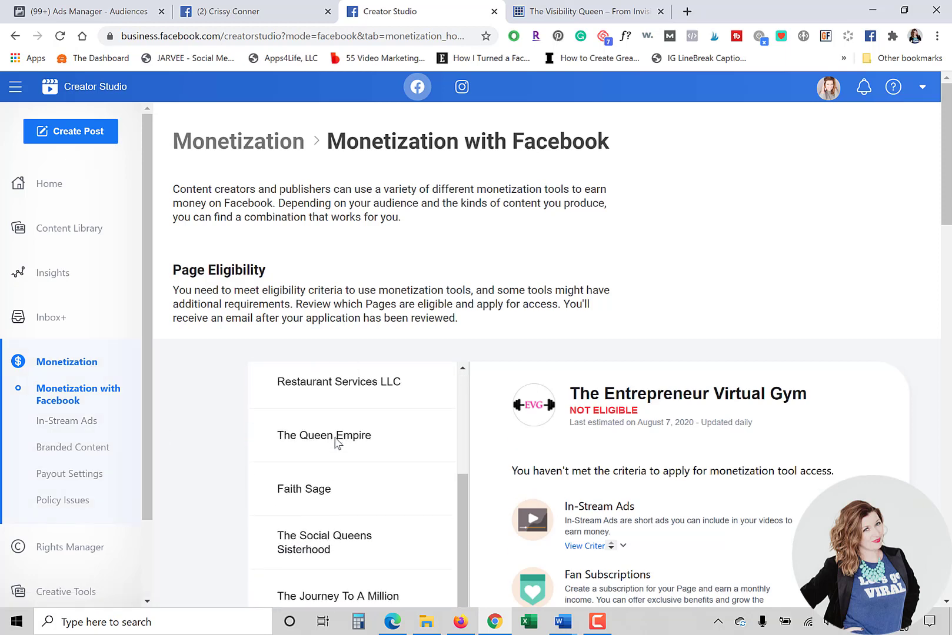
pyautogui.scroll(4, 318, 444)
# Step: View the Rights Manager section, followed by the Live Dashboard in Creative Tools
pyautogui.scroll(-2, 94, 447)
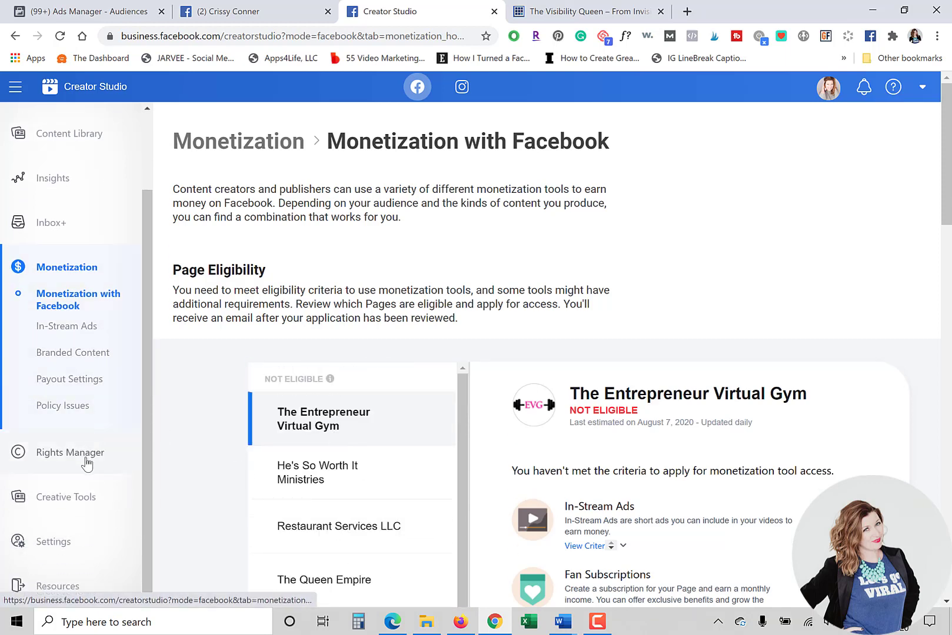
pyautogui.click(86, 464)
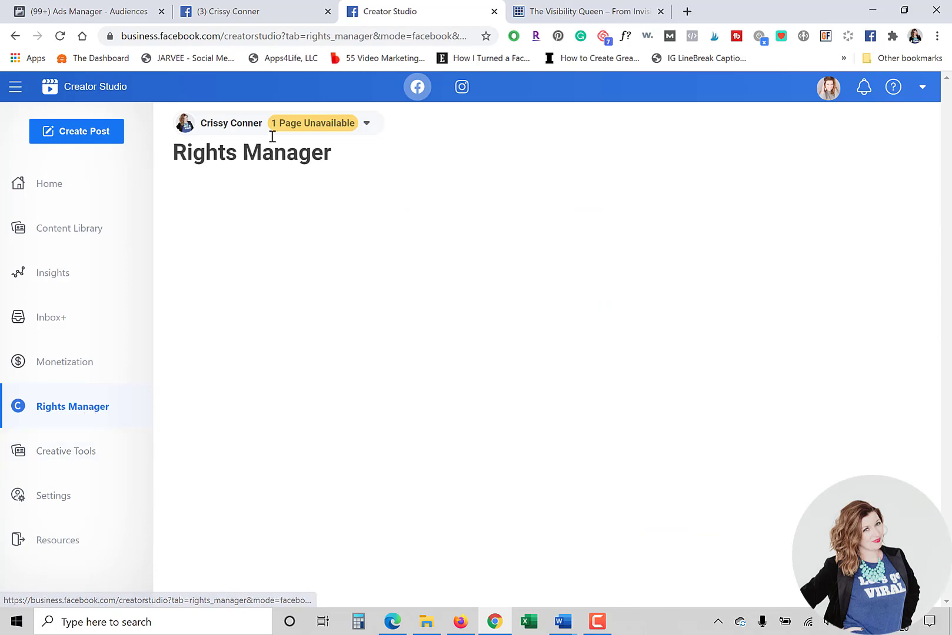
pyautogui.click(54, 450)
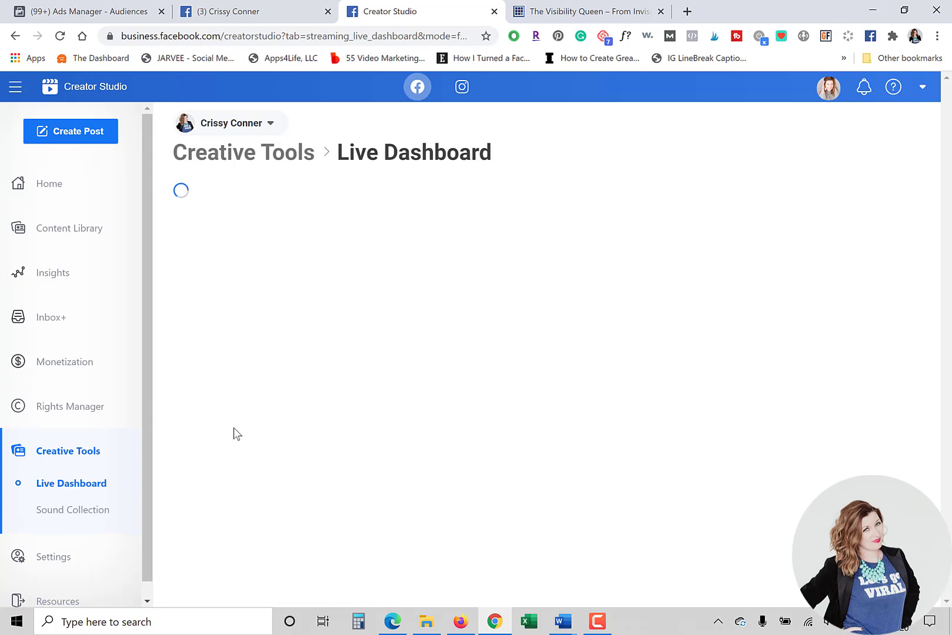
# Step: Open the Sound Collection in Creative Tools and browse its list of tracks
pyautogui.scroll(-1, 70, 480)
pyautogui.click(77, 496)
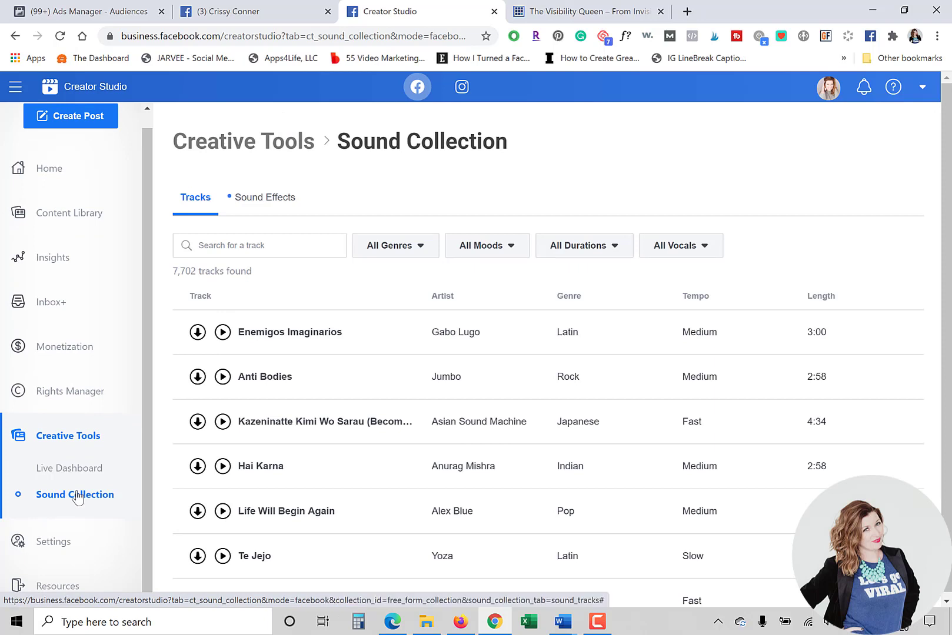
pyautogui.scroll(-4, 179, 382)
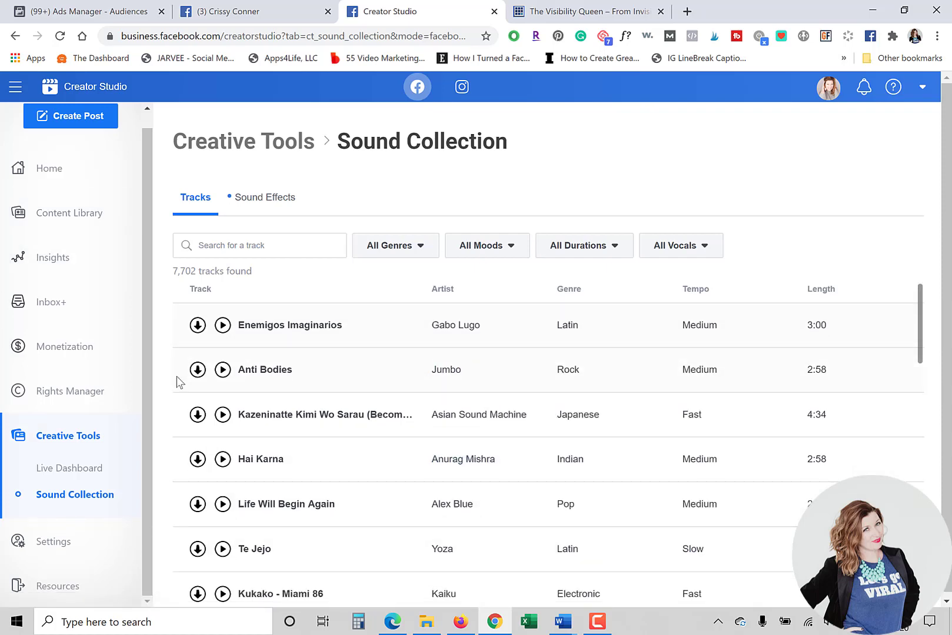
# Step: View Page & Permission in Settings and open Page Settings in a new tab for the Social Media Agency page listed there
pyautogui.click(78, 532)
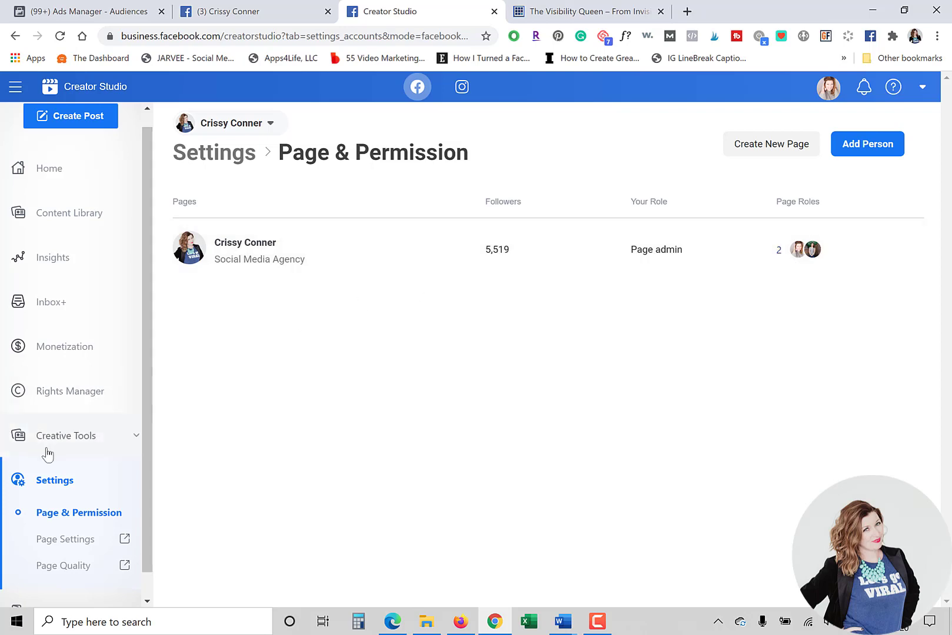
pyautogui.scroll(-1, 49, 471)
pyautogui.click(59, 516)
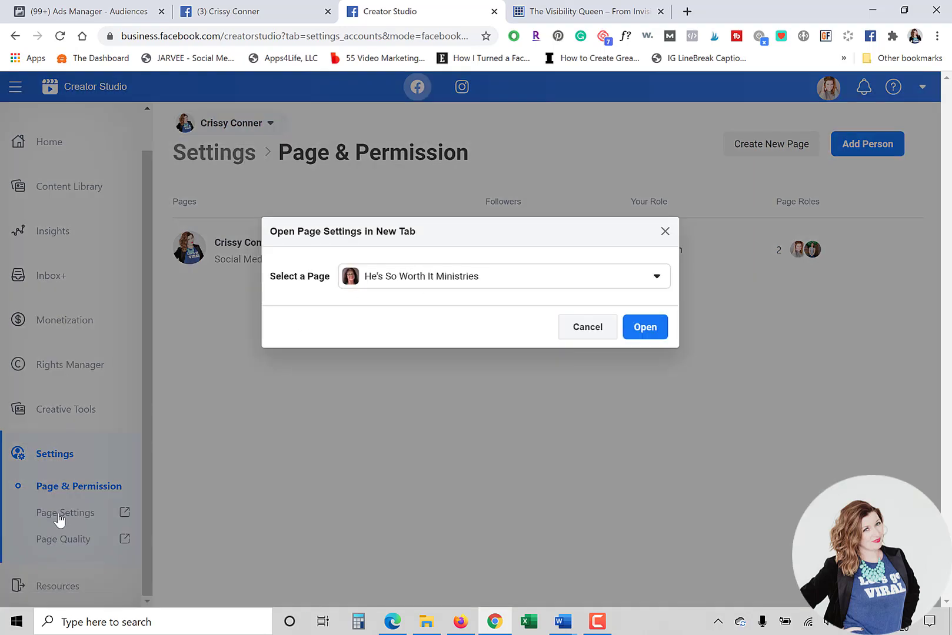
pyautogui.click(504, 284)
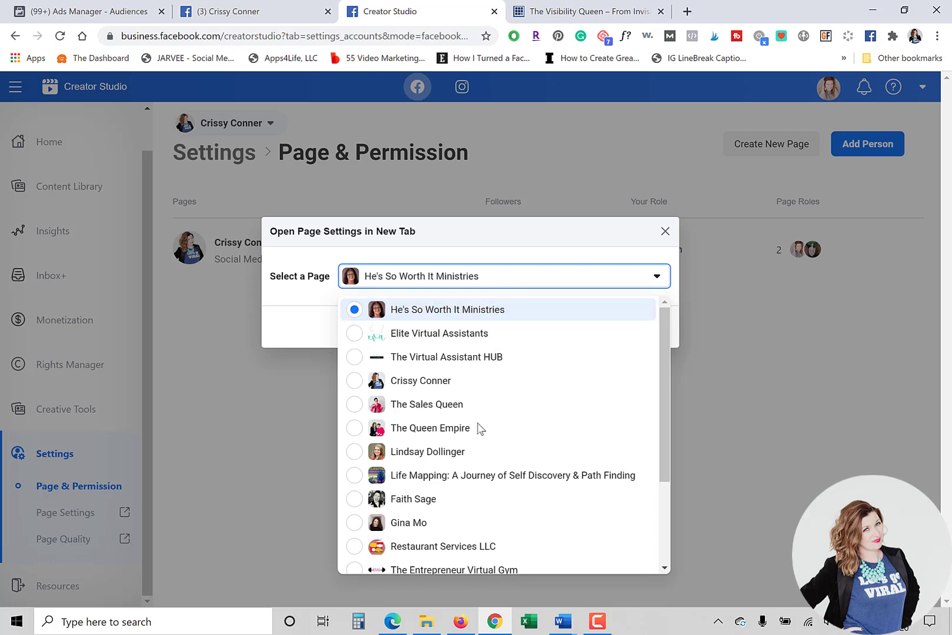
pyautogui.scroll(-1, 477, 428)
pyautogui.click(435, 327)
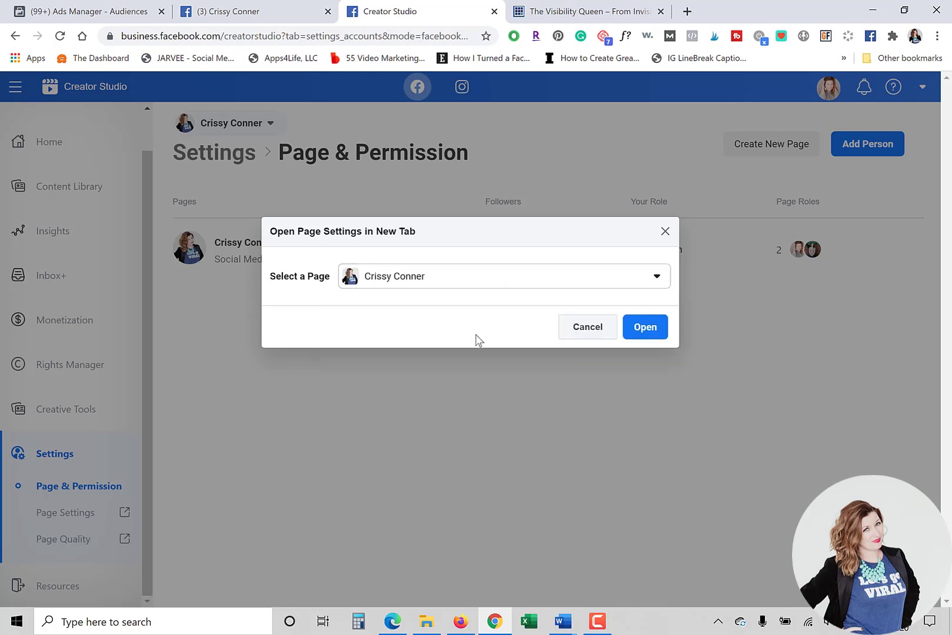
pyautogui.click(645, 327)
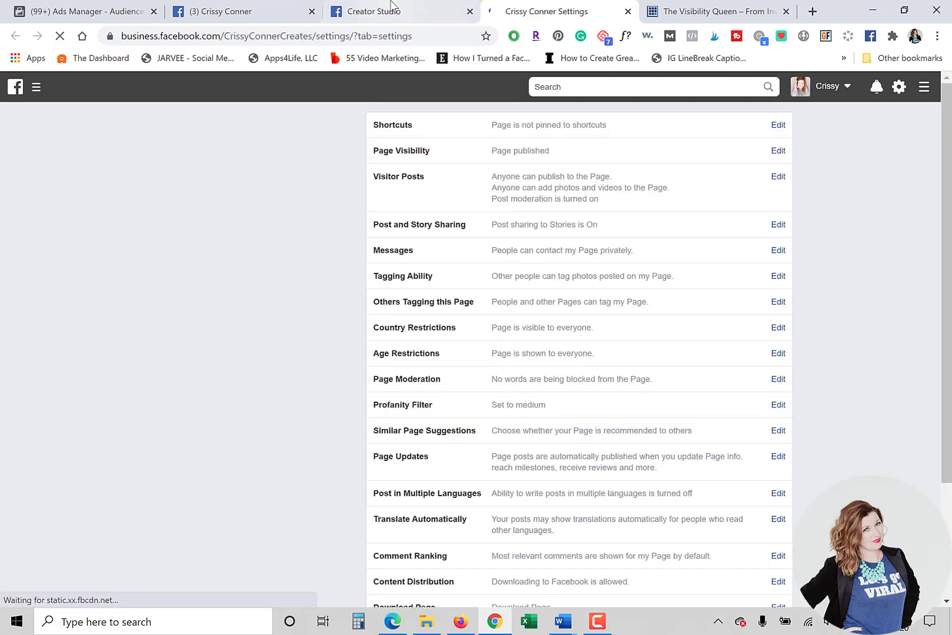
# Step: Return to Creator Studio and open Page Quality in a new tab for the same Social Media Agency page
pyautogui.click(389, 9)
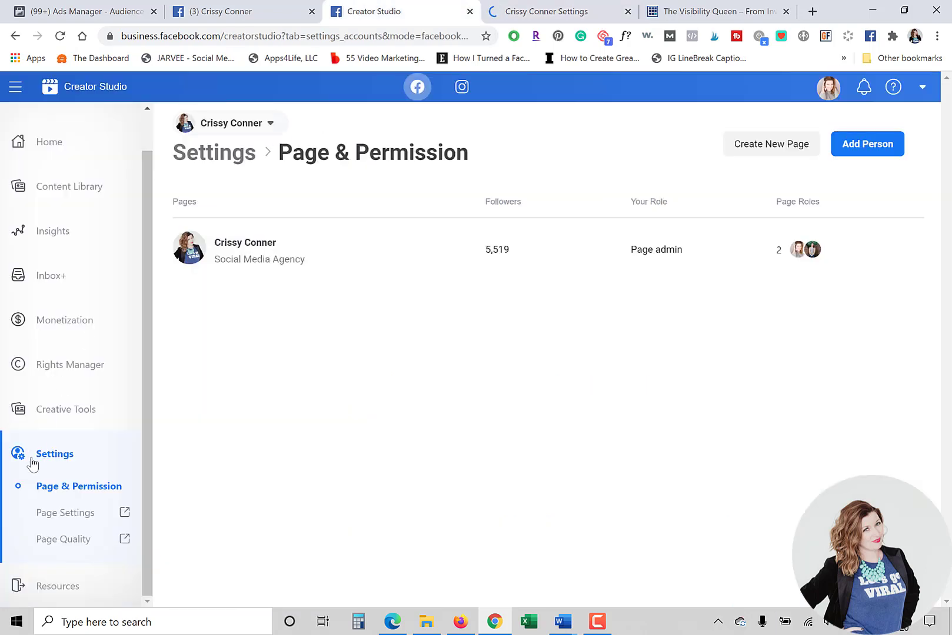
pyautogui.click(64, 550)
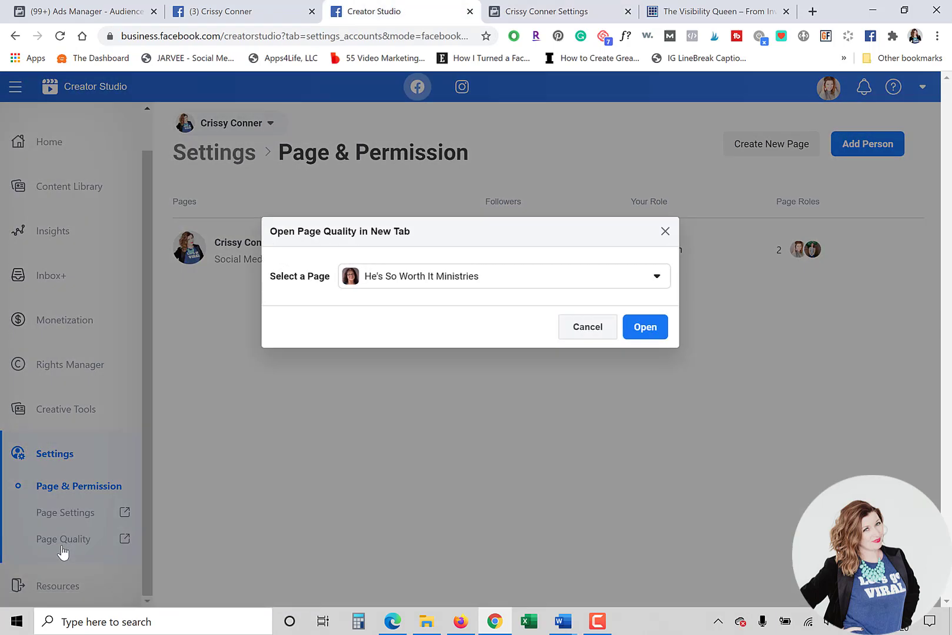
pyautogui.click(393, 272)
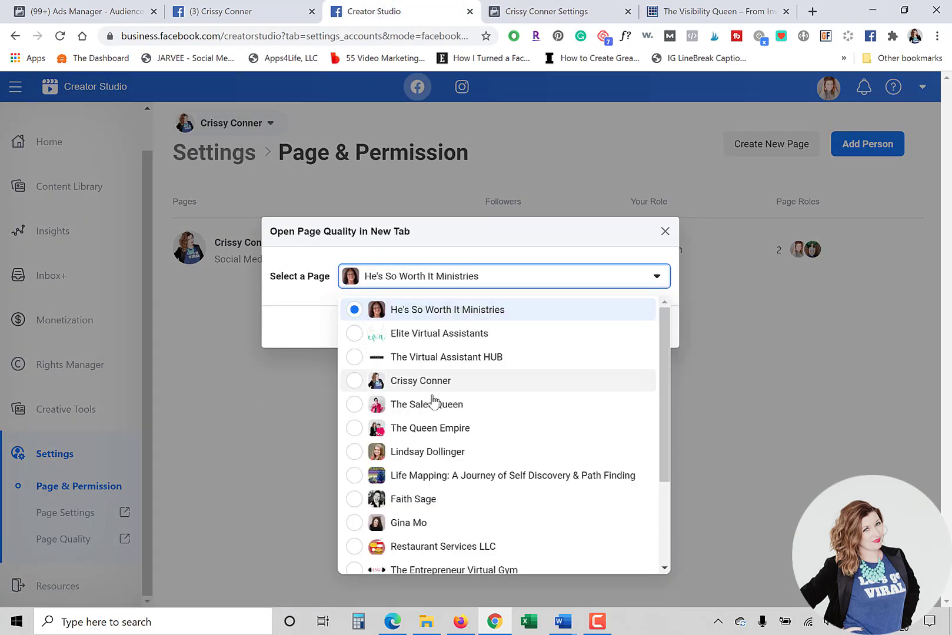
pyautogui.click(447, 381)
pyautogui.click(647, 329)
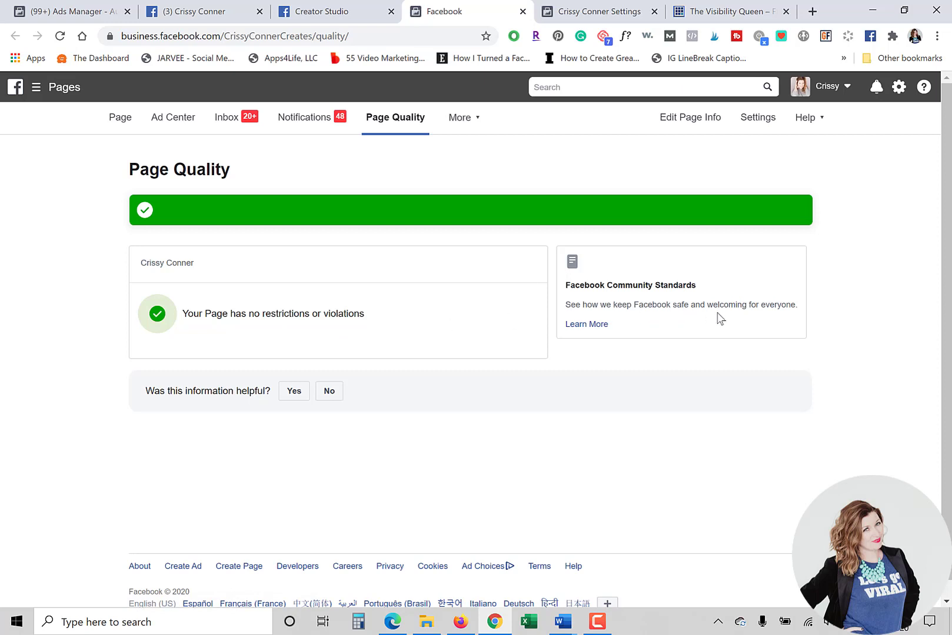
# Step: Go back to Creator Studio and look over the whole Home dashboard
pyautogui.click(323, 11)
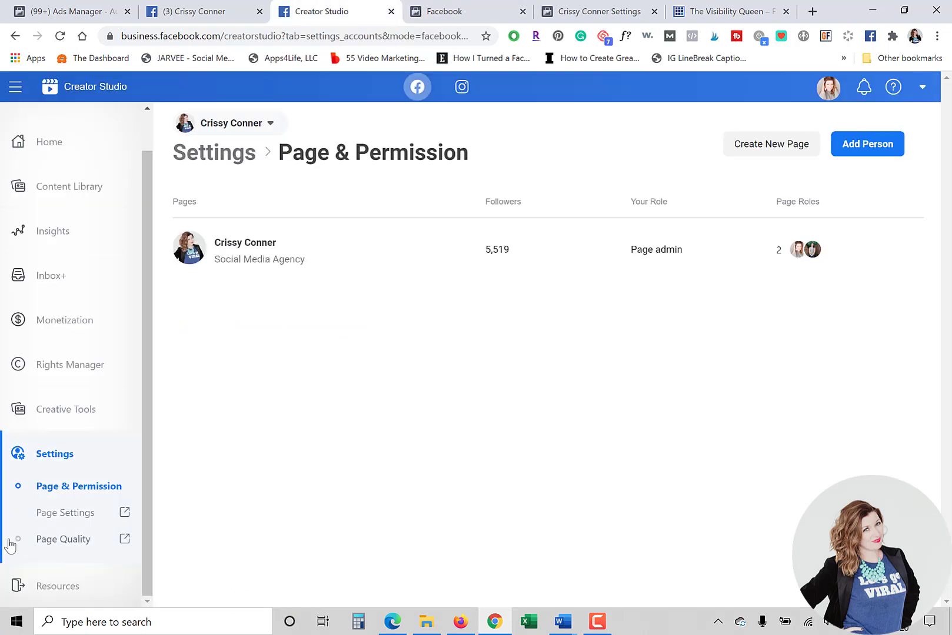
pyautogui.moveTo(42, 596)
pyautogui.scroll(3, 23, 412)
pyautogui.click(32, 184)
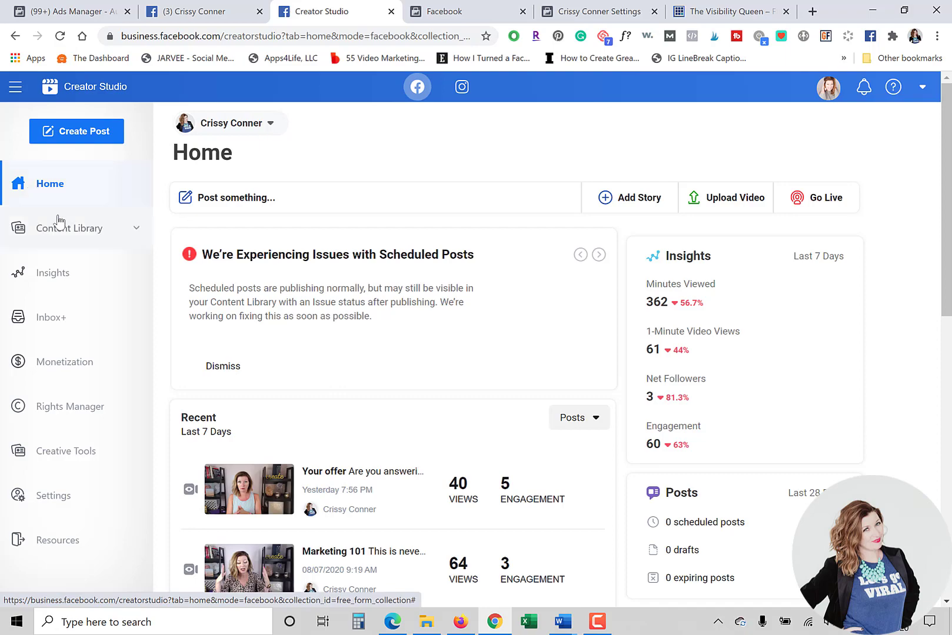
pyautogui.scroll(-10, 111, 270)
pyautogui.scroll(10, 141, 404)
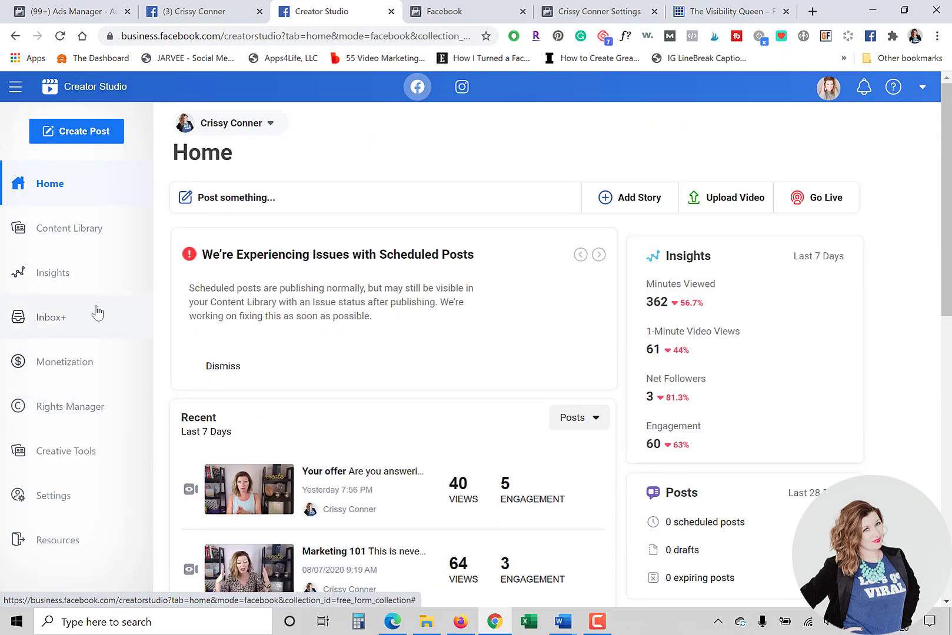
# Step: Show the Create Post options and close them, then collapse and re-expand the navigation sidebar
pyautogui.click(101, 140)
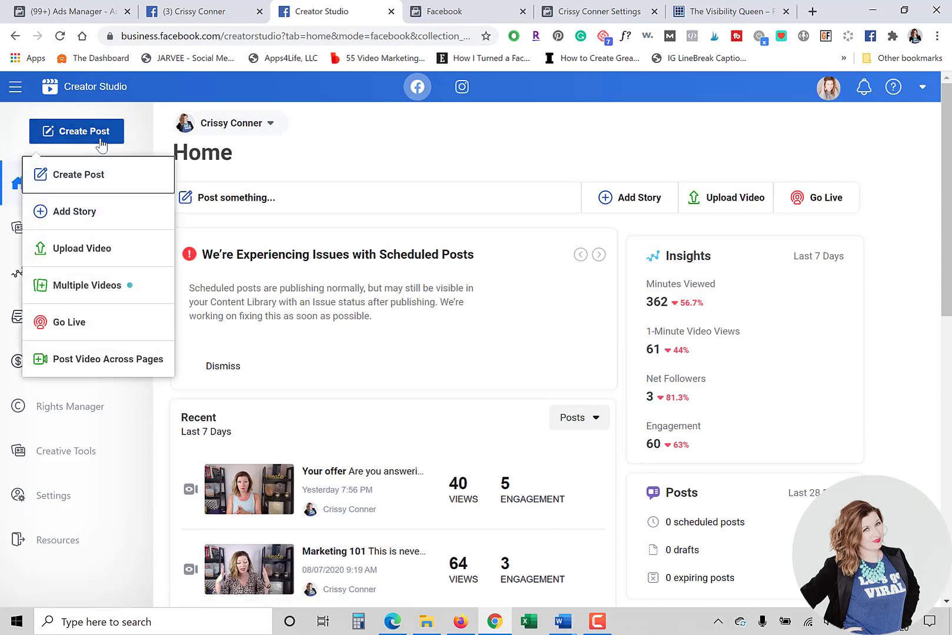
pyautogui.click(289, 133)
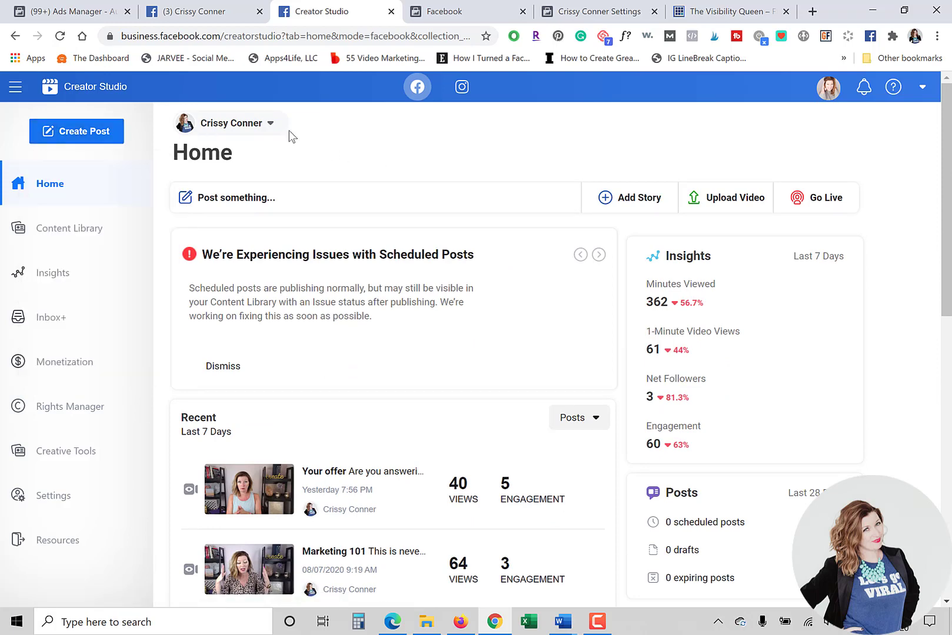
pyautogui.click(16, 87)
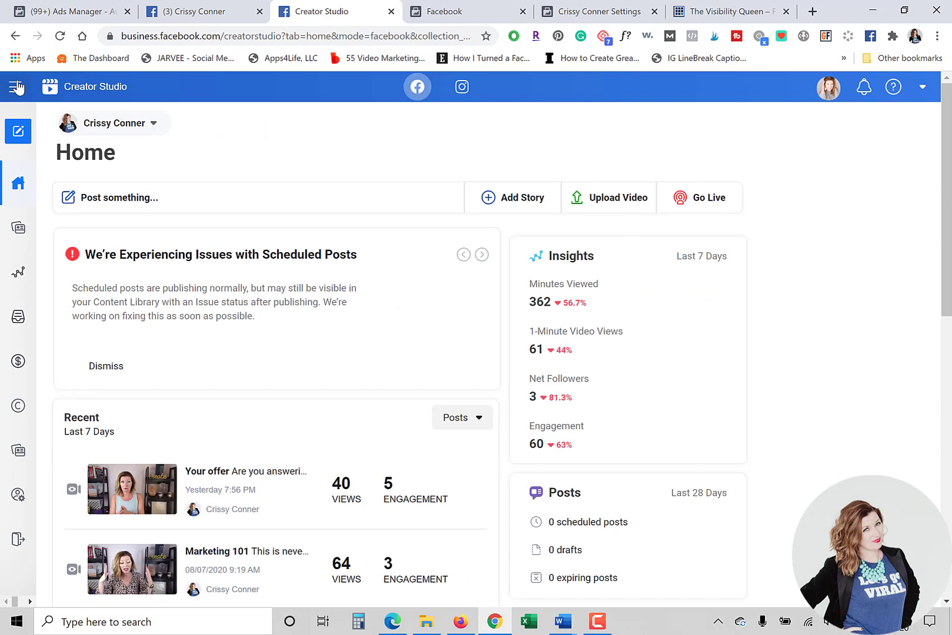
pyautogui.click(17, 87)
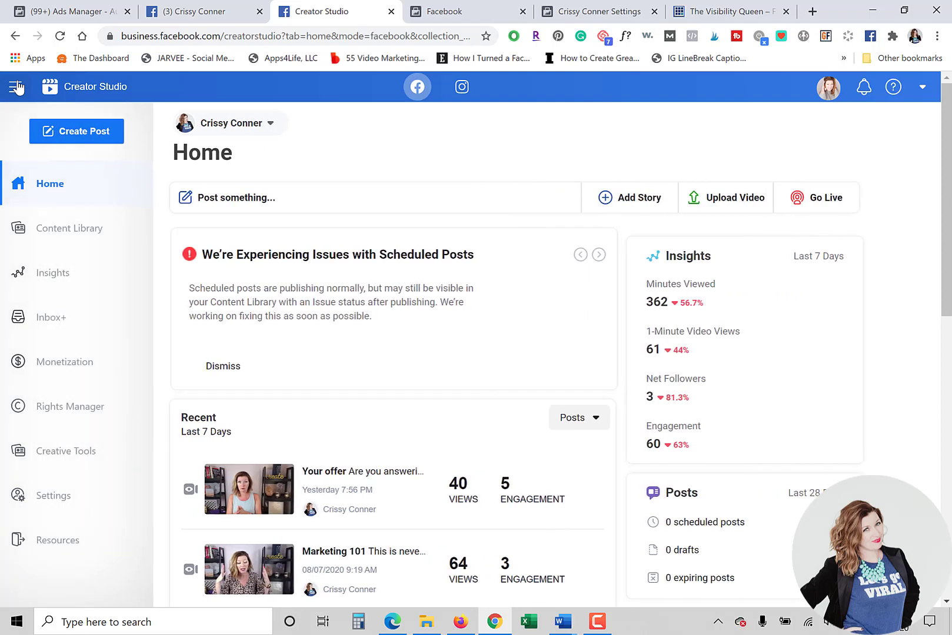